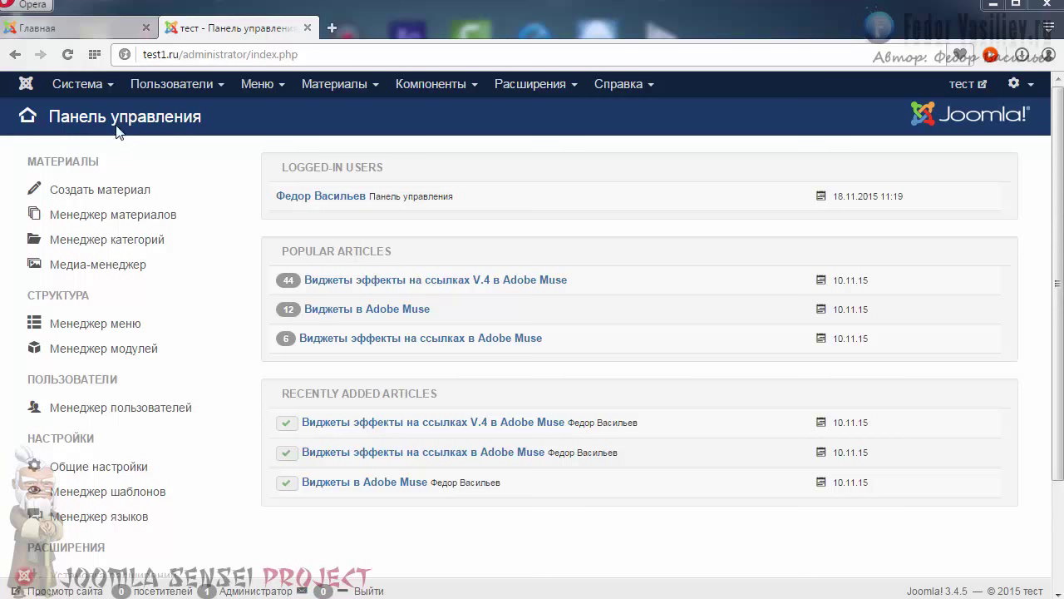
- Open the site's global configuration (Общие настройки) at the site settings section
{"action": "left_click", "coordinate": [74, 85]}
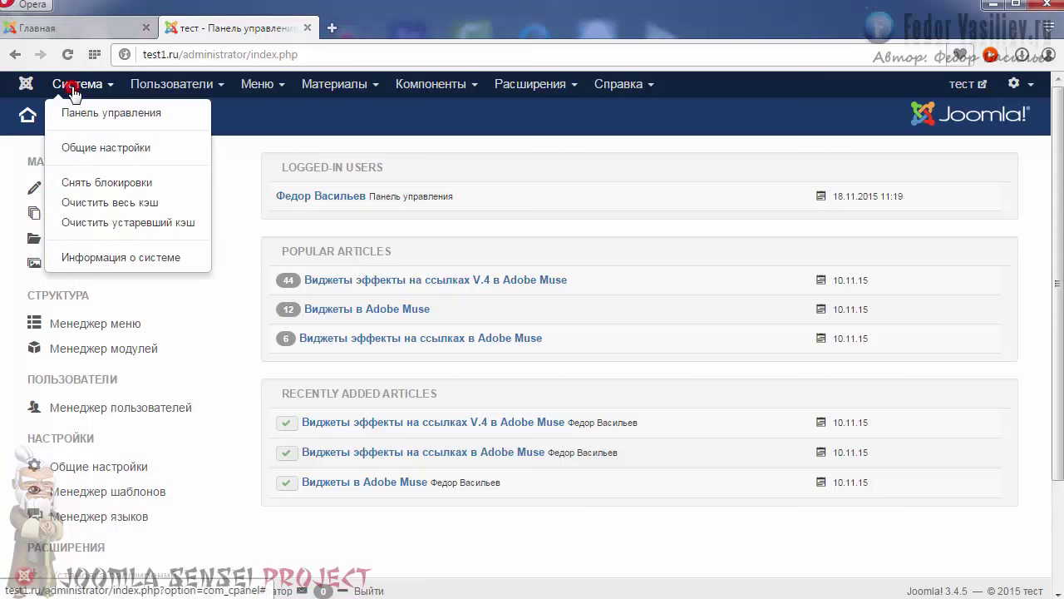
{"action": "left_click", "coordinate": [84, 150]}
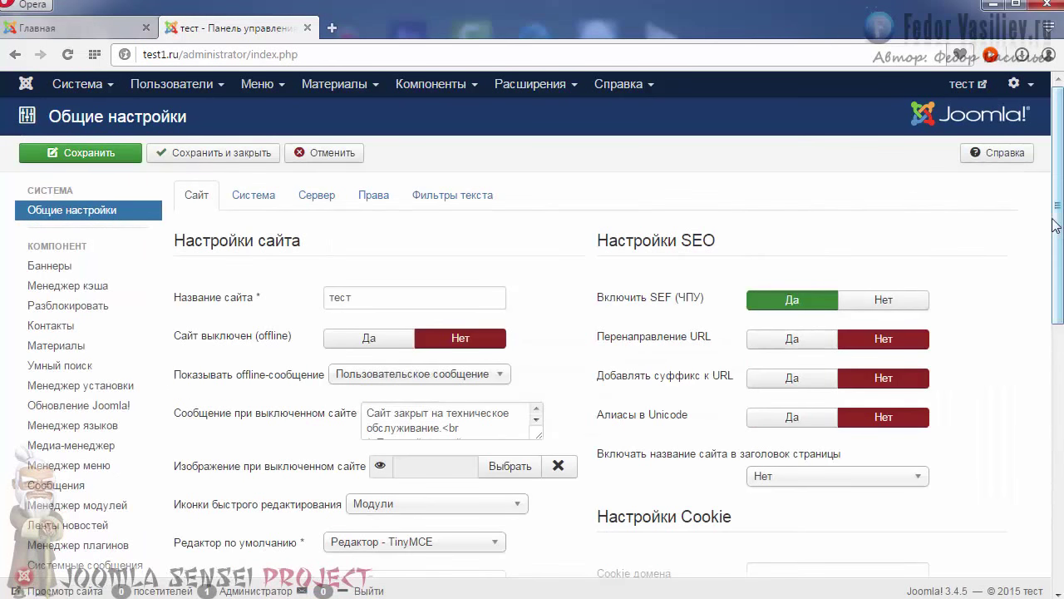
{"action": "scroll", "coordinate": [1058, 224], "scroll_direction": "down", "scroll_amount": 2}
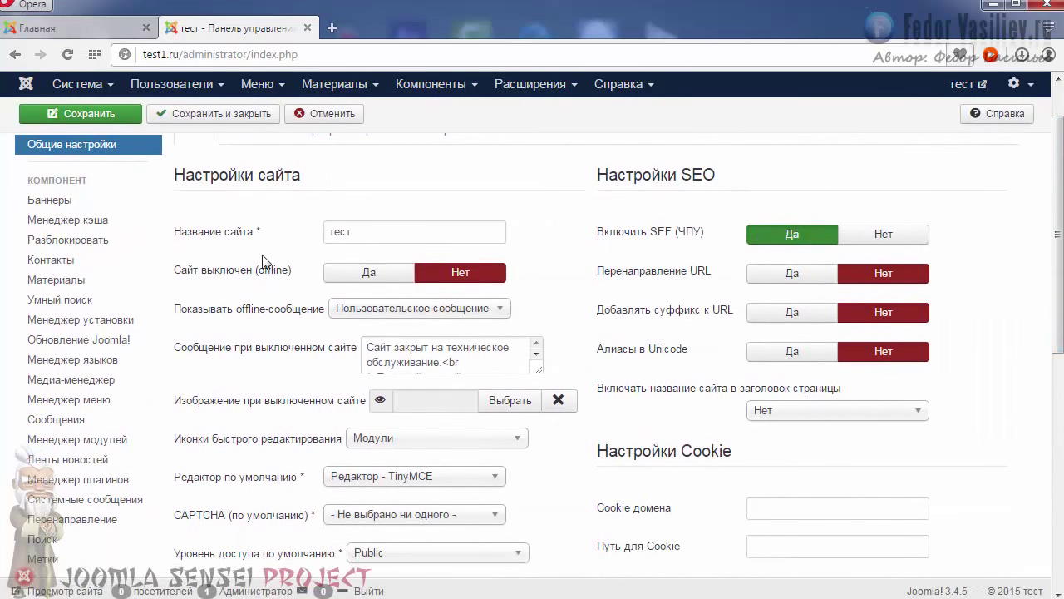
- Set the site name to "Видео уроки" in the site settings
{"action": "mouse_move", "coordinate": [207, 235]}
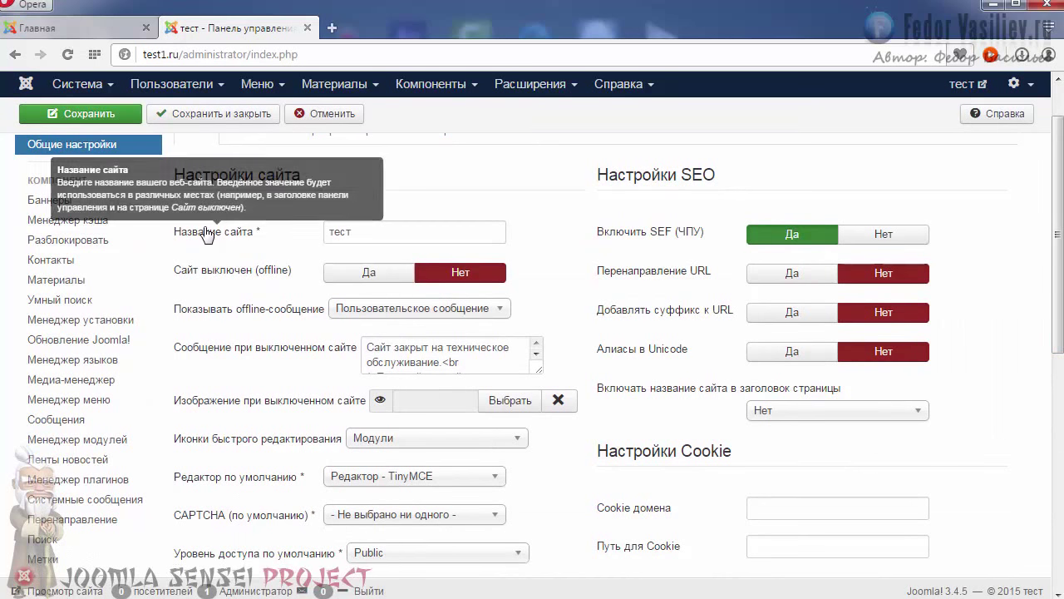
{"action": "left_click", "coordinate": [361, 233]}
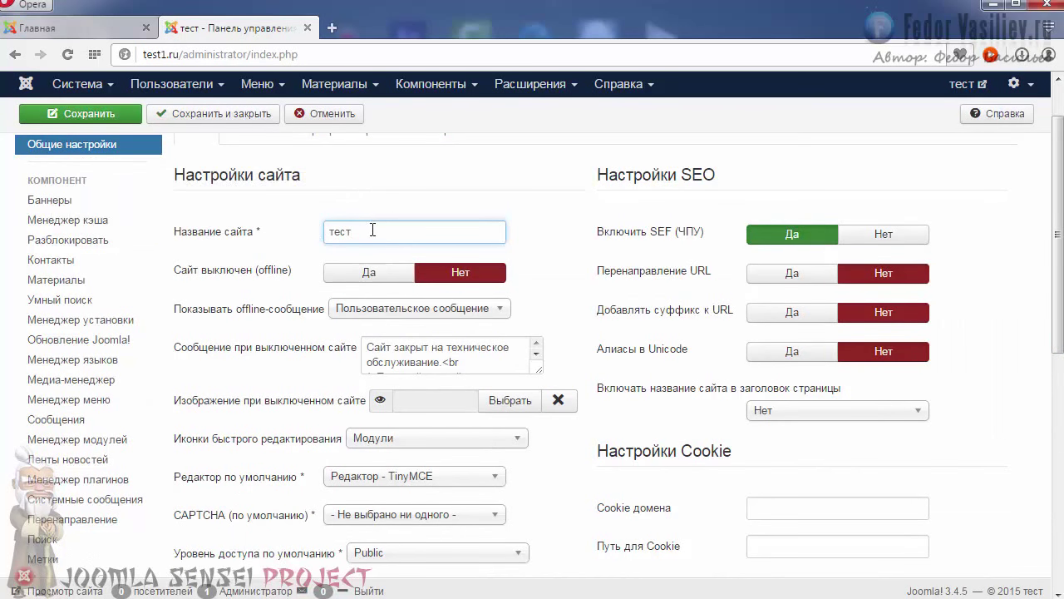
{"action": "double_click", "coordinate": [368, 231]}
{"action": "left_click", "coordinate": [305, 232]}
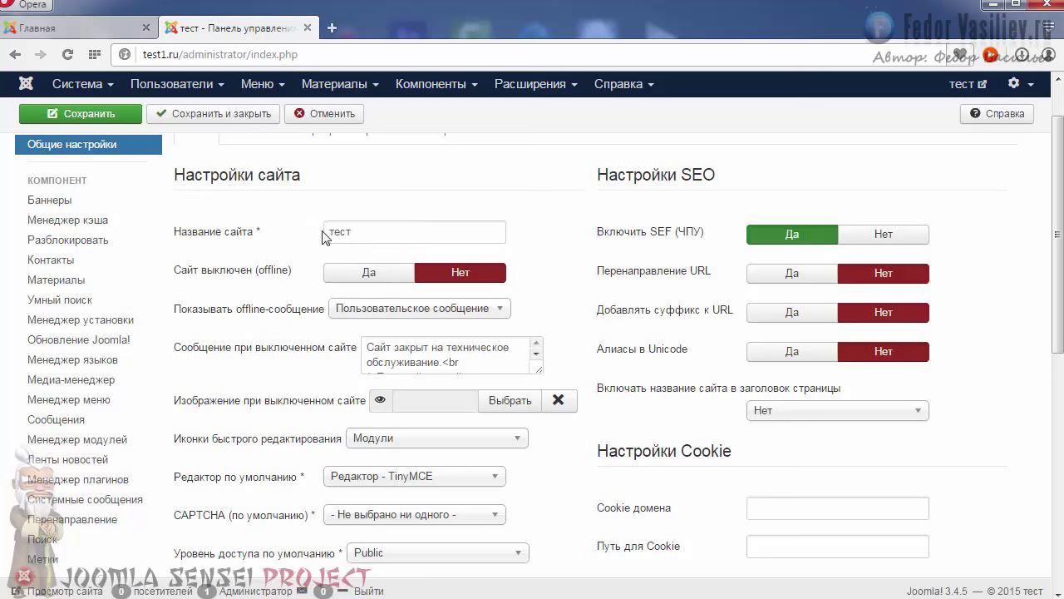
{"action": "double_click", "coordinate": [369, 231]}
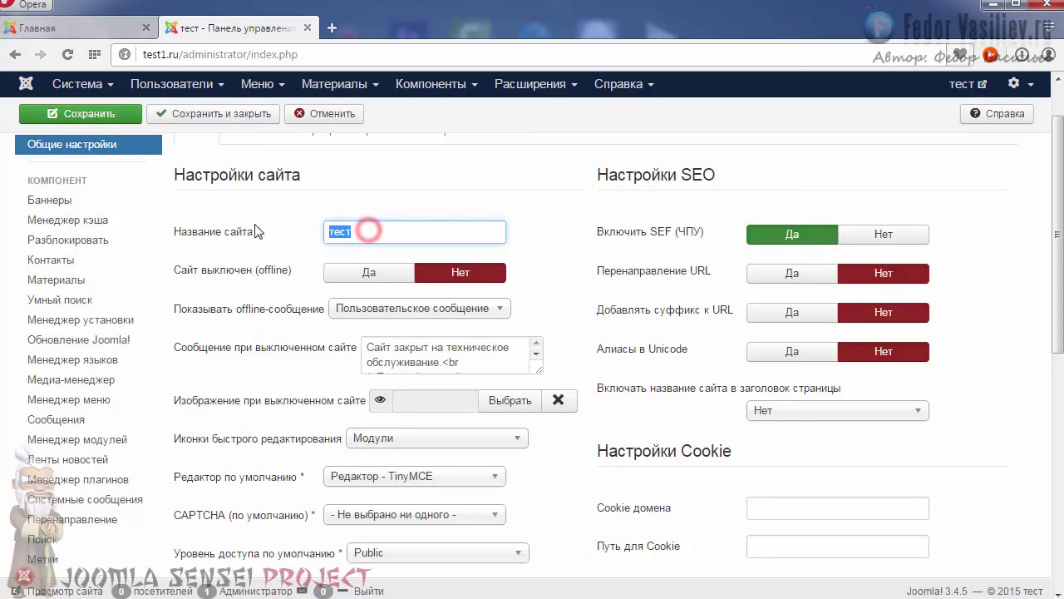
{"action": "left_click", "coordinate": [337, 233]}
{"action": "double_click", "coordinate": [368, 230]}
{"action": "left_click", "coordinate": [305, 237]}
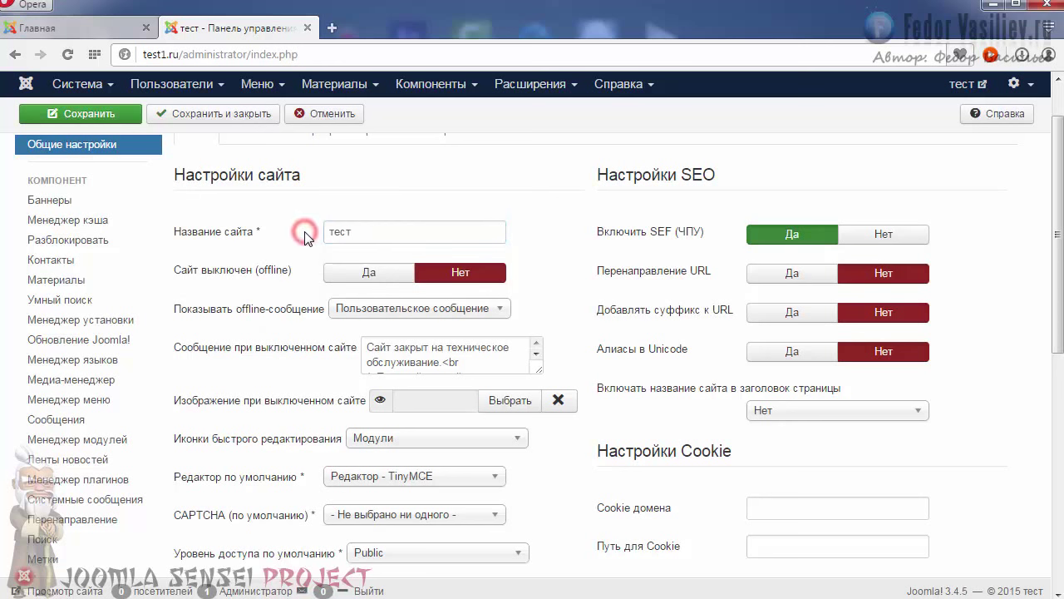
{"action": "double_click", "coordinate": [371, 232]}
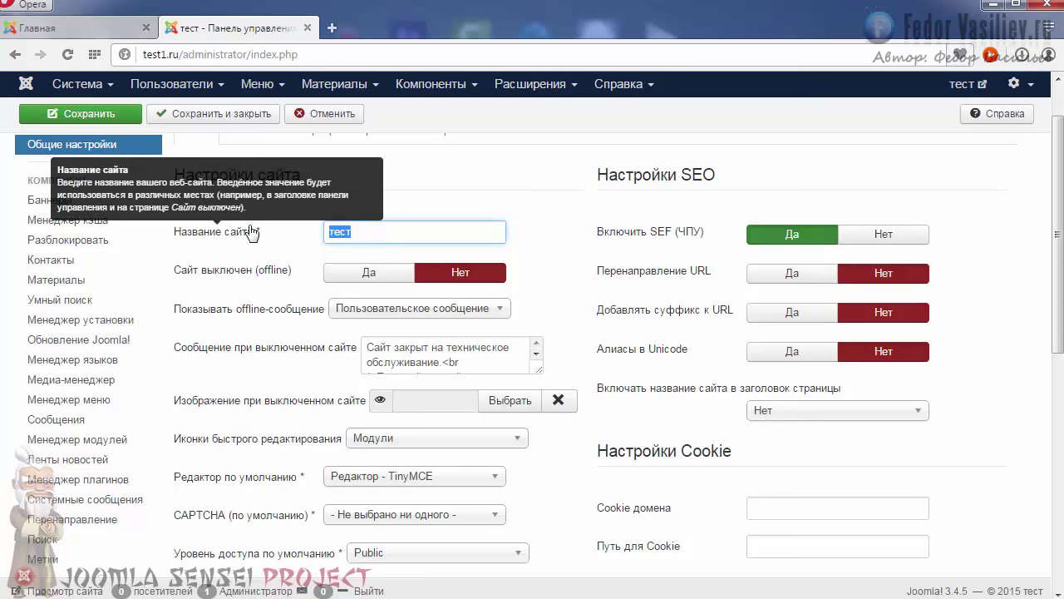
{"action": "type", "text": "Видео уроки"}
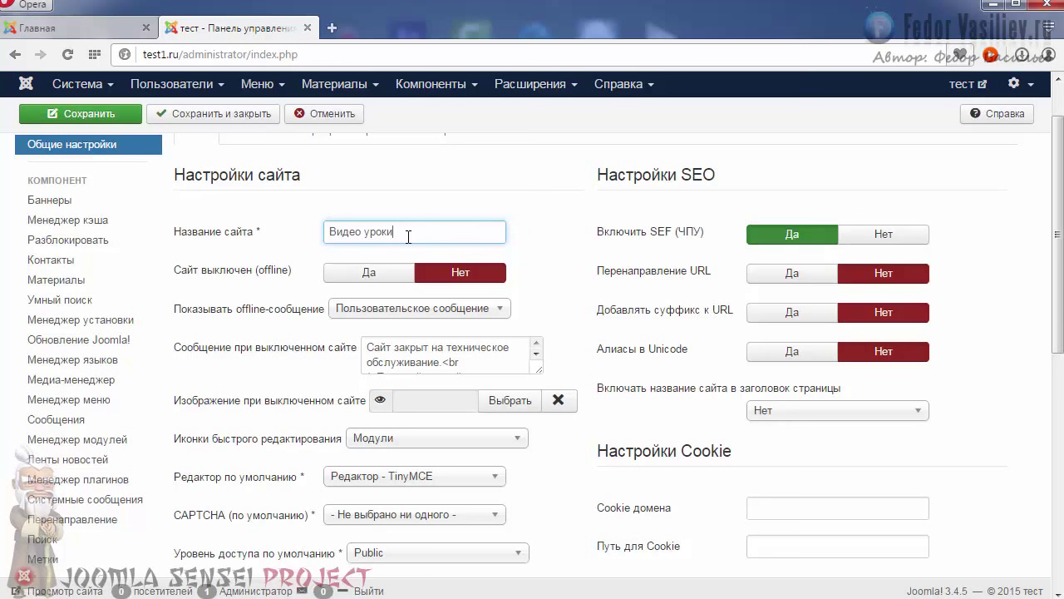
- Set Сайт выключен (offline) to Да with Пользовательское сообщение as the offline message type, and save the configuration
{"action": "mouse_move", "coordinate": [234, 278]}
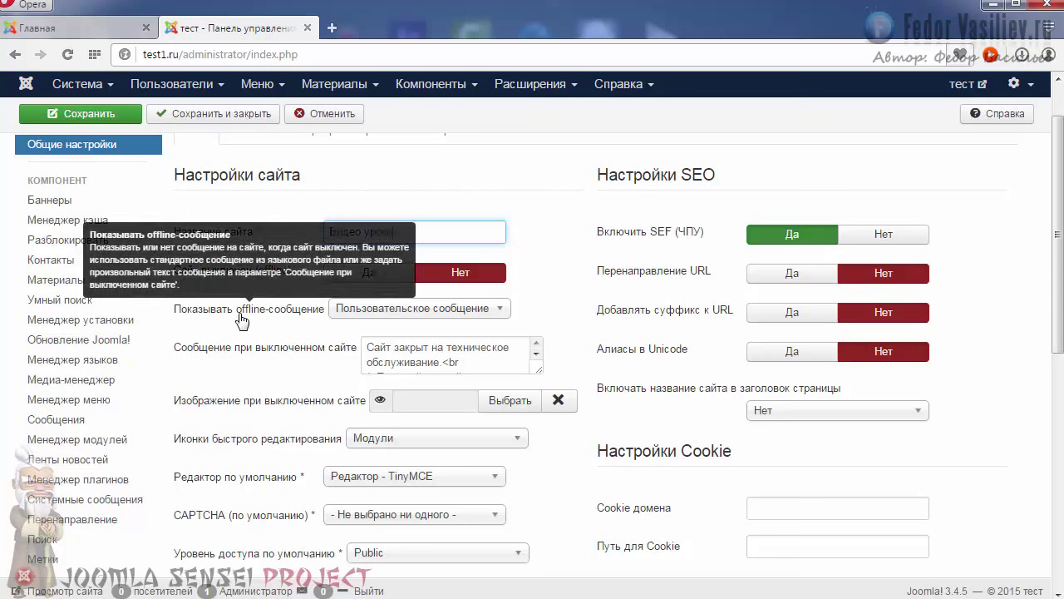
{"action": "left_click", "coordinate": [341, 273]}
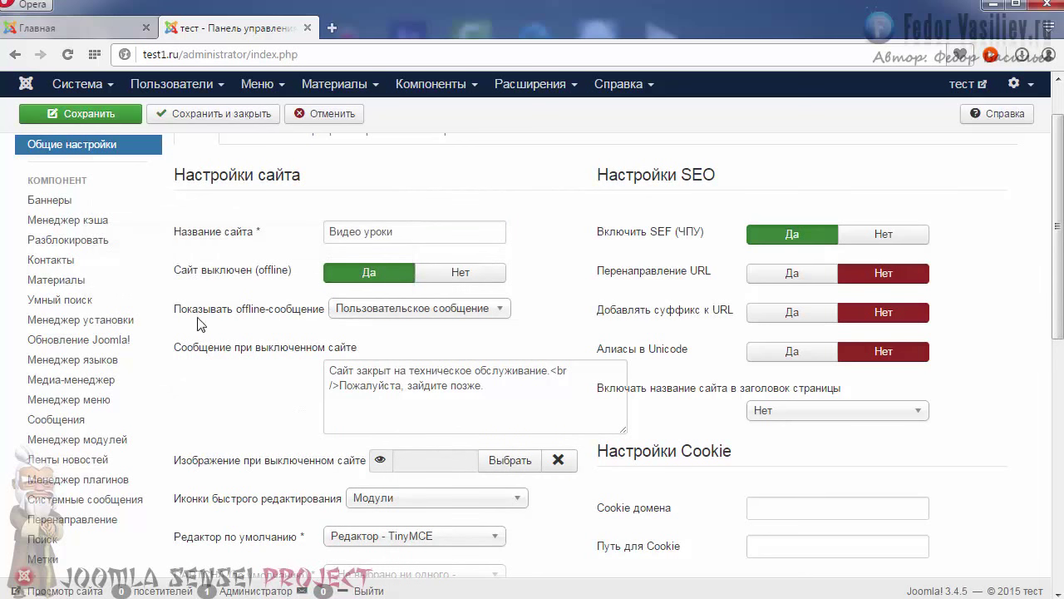
{"action": "left_click", "coordinate": [361, 309]}
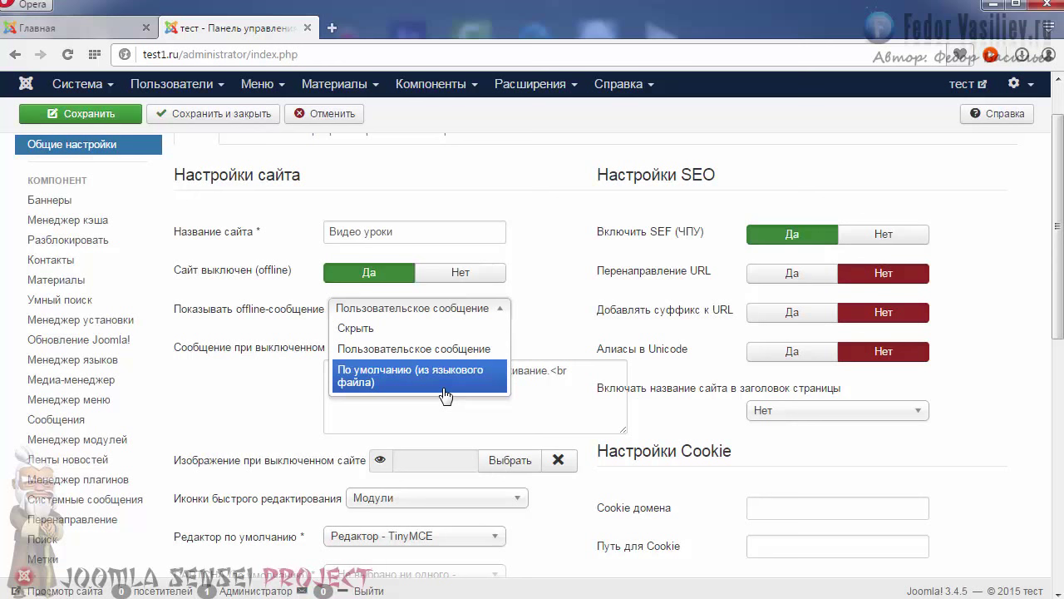
{"action": "left_click", "coordinate": [358, 348]}
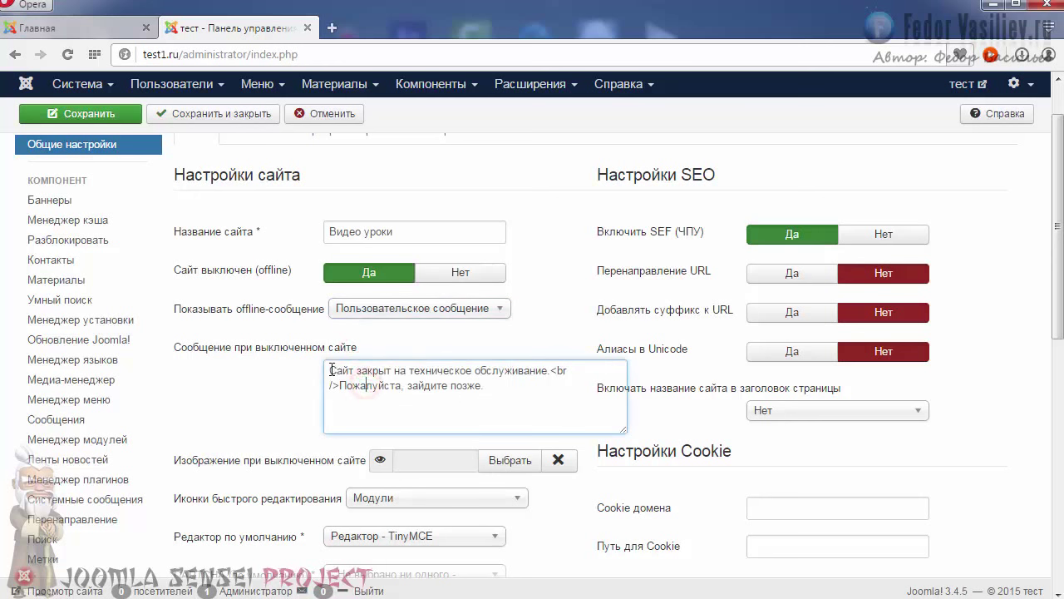
{"action": "left_click_drag", "start_coordinate": [329, 370], "coordinate": [482, 387]}
{"action": "left_click", "coordinate": [448, 389]}
{"action": "left_click", "coordinate": [50, 117]}
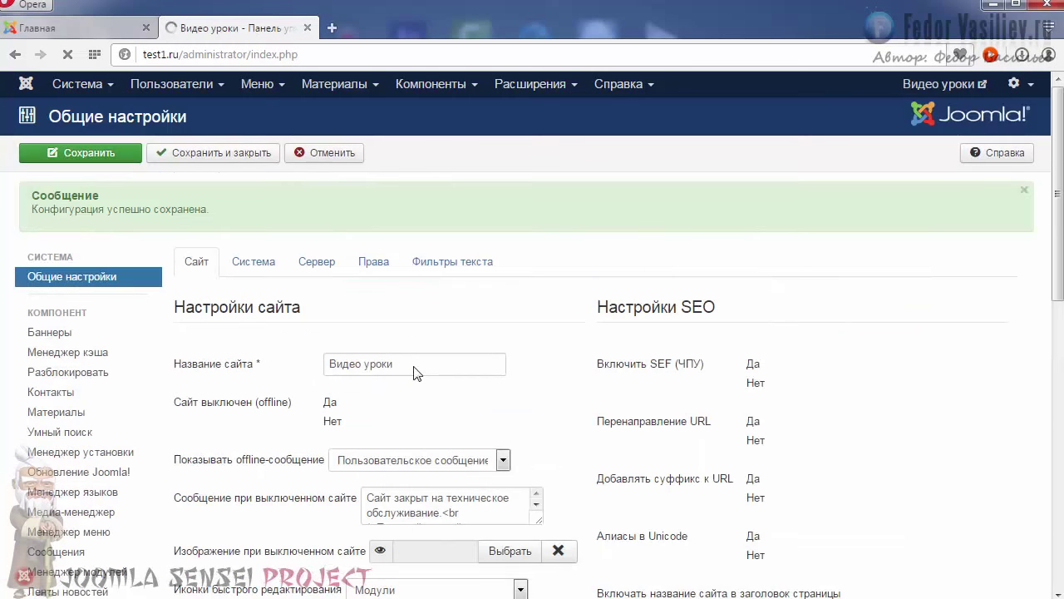
- Reload the public site and examine the site name and the offline message on its page
{"action": "key", "text": "ctrl+Tab"}
{"action": "left_click", "coordinate": [69, 55]}
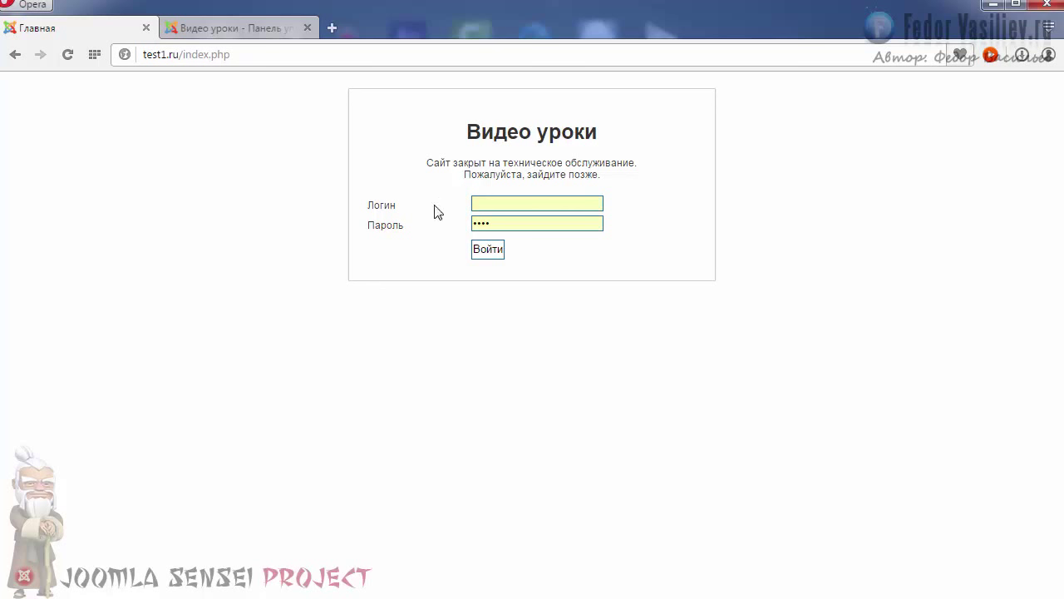
{"action": "left_click_drag", "start_coordinate": [466, 131], "coordinate": [615, 135]}
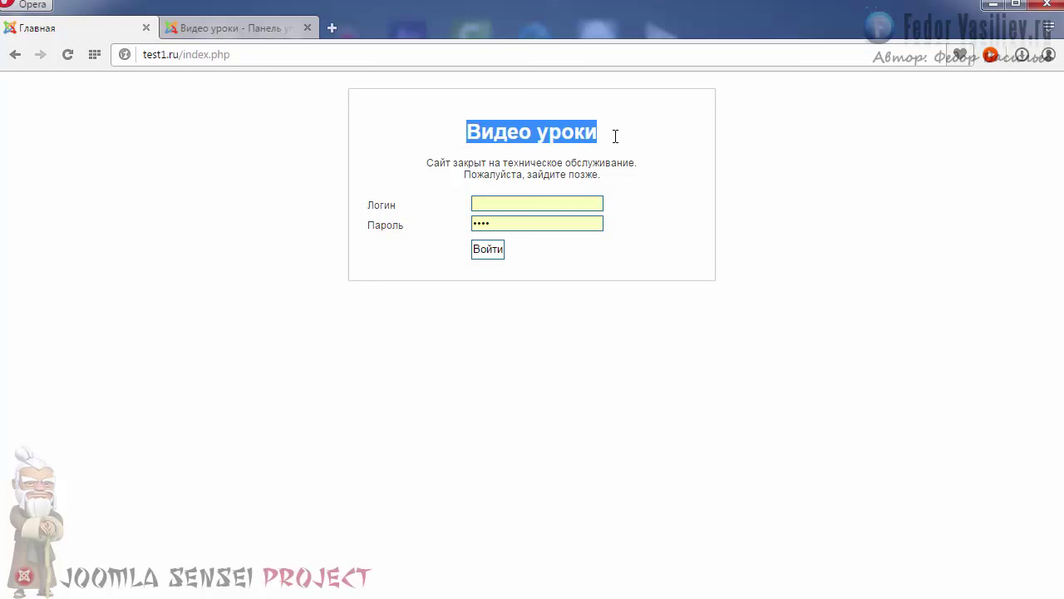
{"action": "left_click", "coordinate": [566, 135]}
{"action": "left_click_drag", "start_coordinate": [468, 133], "coordinate": [606, 135]}
{"action": "left_click", "coordinate": [574, 131]}
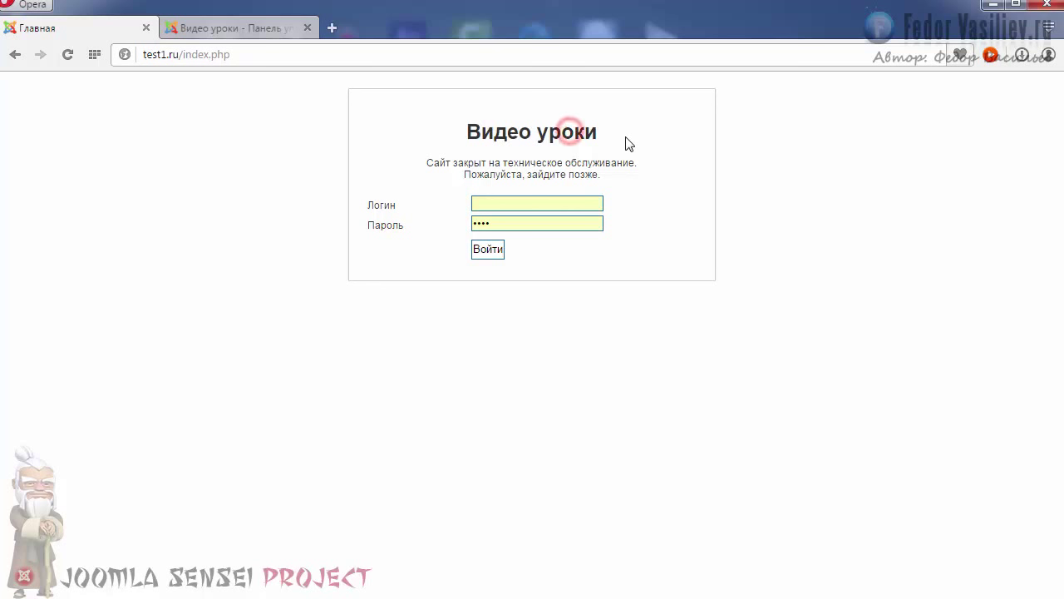
{"action": "left_click_drag", "start_coordinate": [468, 131], "coordinate": [613, 130]}
{"action": "left_click", "coordinate": [554, 135]}
{"action": "left_click_drag", "start_coordinate": [428, 162], "coordinate": [610, 176]}
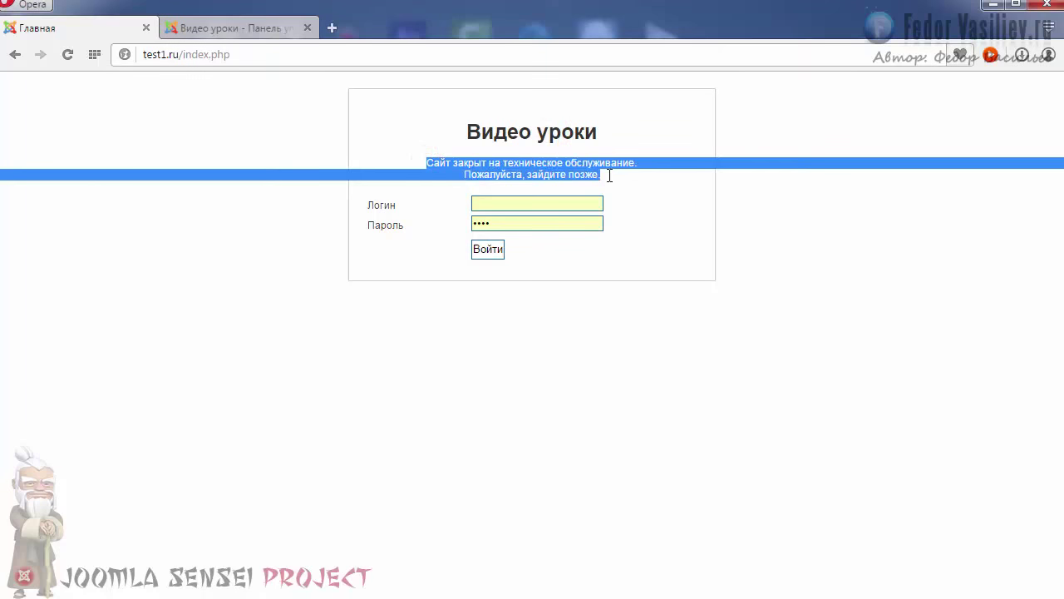
{"action": "left_click", "coordinate": [539, 164]}
- Enlarge the offline message field in the global configuration and compare its text with the public page
{"action": "left_click", "coordinate": [208, 28]}
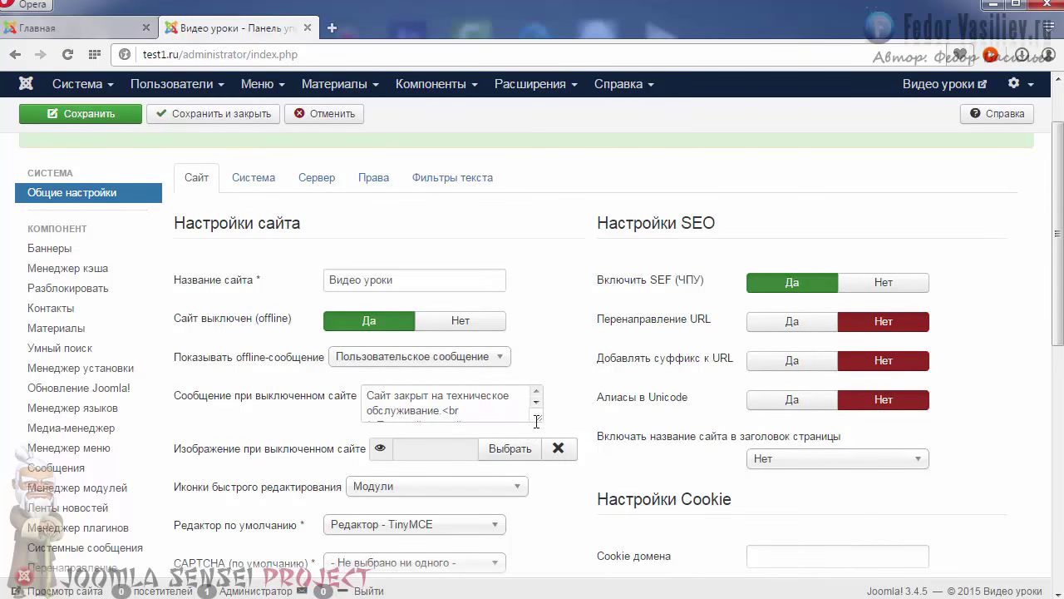
{"action": "left_click_drag", "start_coordinate": [537, 421], "coordinate": [572, 462]}
{"action": "left_click_drag", "start_coordinate": [465, 426], "coordinate": [358, 404]}
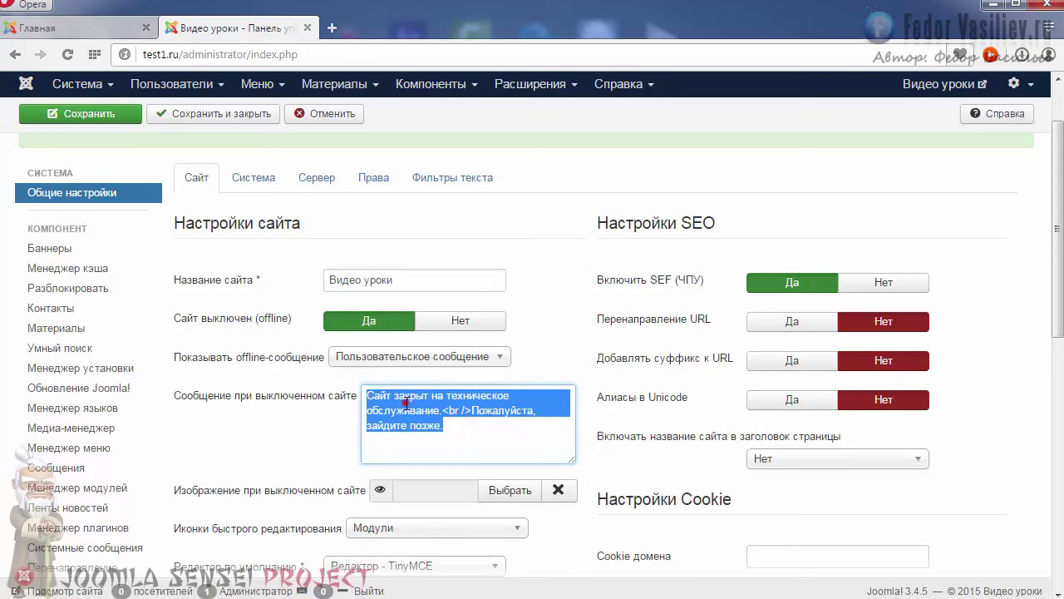
{"action": "scroll", "coordinate": [405, 402], "scroll_direction": "down", "scroll_amount": 2}
{"action": "left_click", "coordinate": [448, 274]}
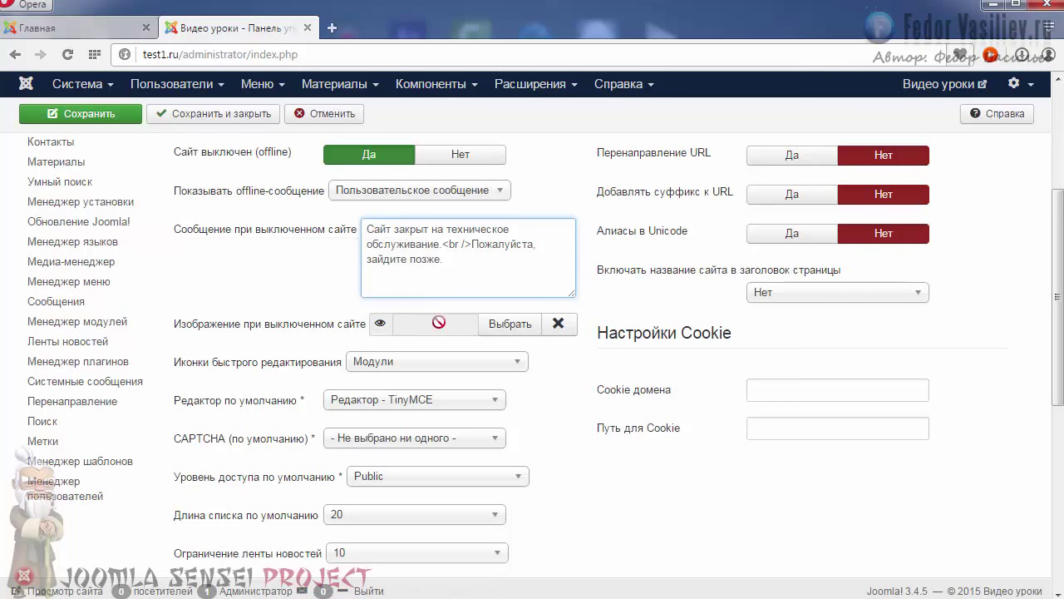
{"action": "left_click", "coordinate": [84, 28]}
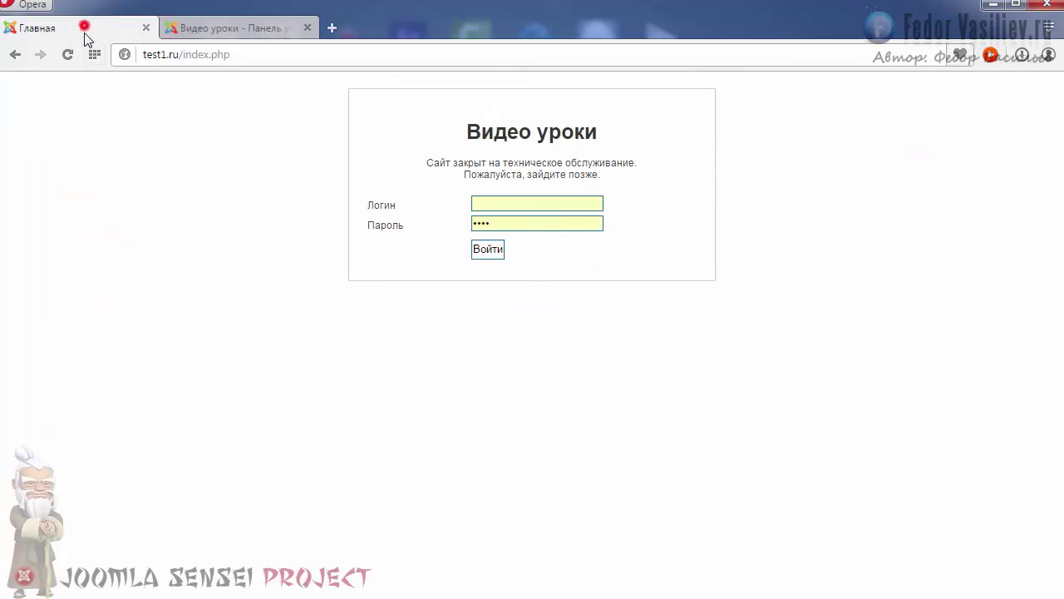
{"action": "left_click", "coordinate": [202, 27]}
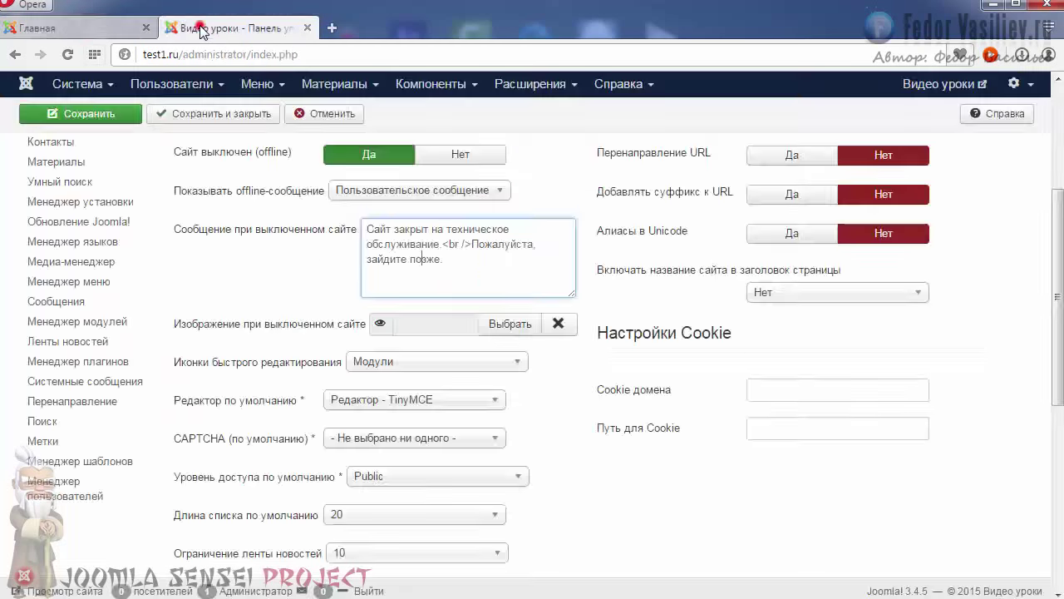
- Set Сайт выключен (offline) to Нет and read the description of the Иконки быстрого редактирования setting
{"action": "scroll", "coordinate": [345, 308], "scroll_direction": "up", "scroll_amount": 2}
{"action": "left_click", "coordinate": [440, 320]}
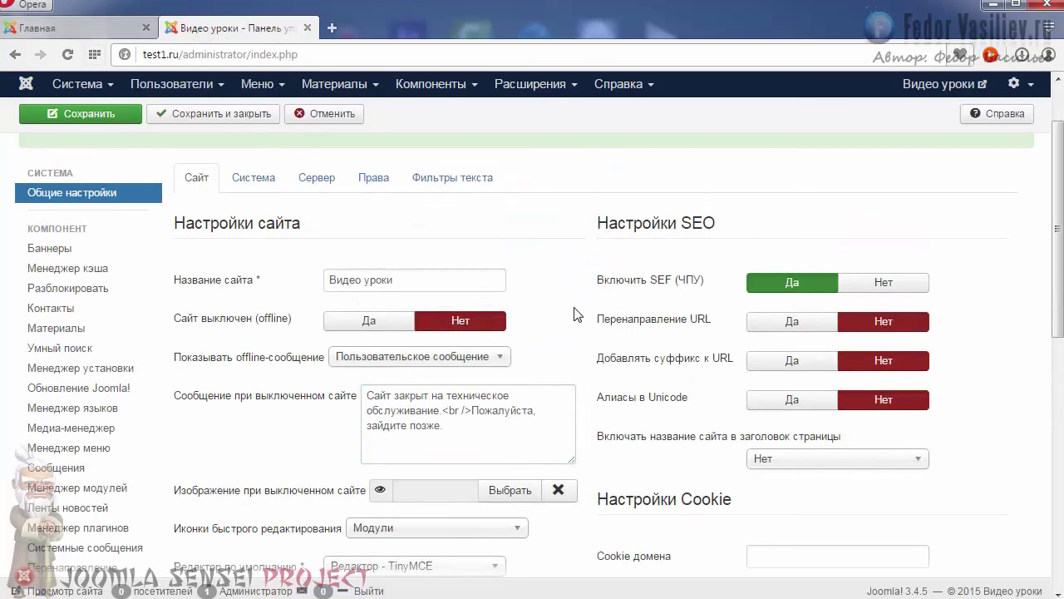
{"action": "scroll", "coordinate": [576, 312], "scroll_direction": "down", "scroll_amount": 3}
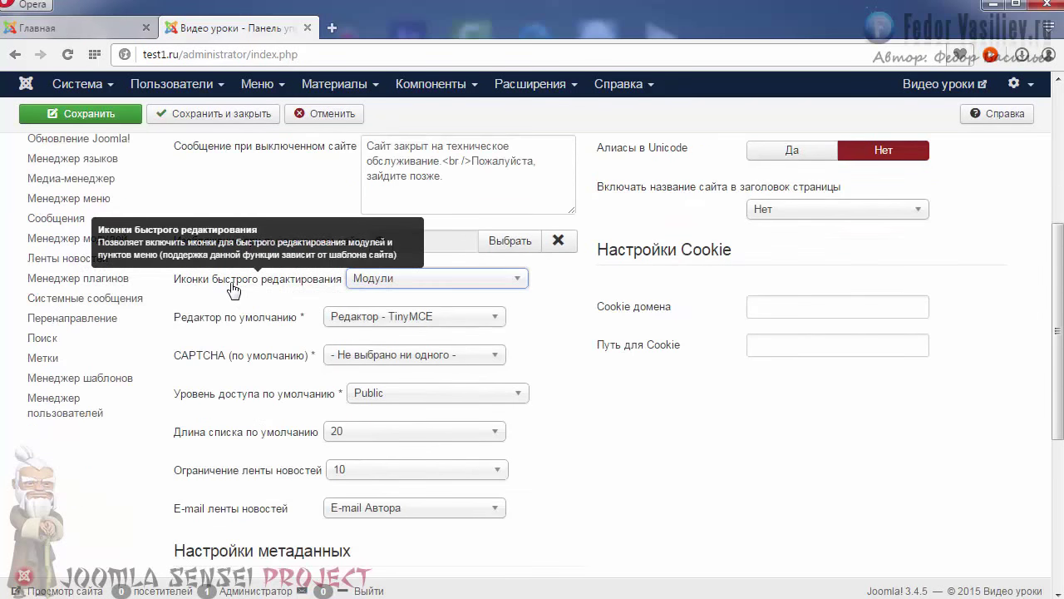
- Open the public site's home page, and log in through the Вход form with the saved account
{"action": "left_click", "coordinate": [66, 10]}
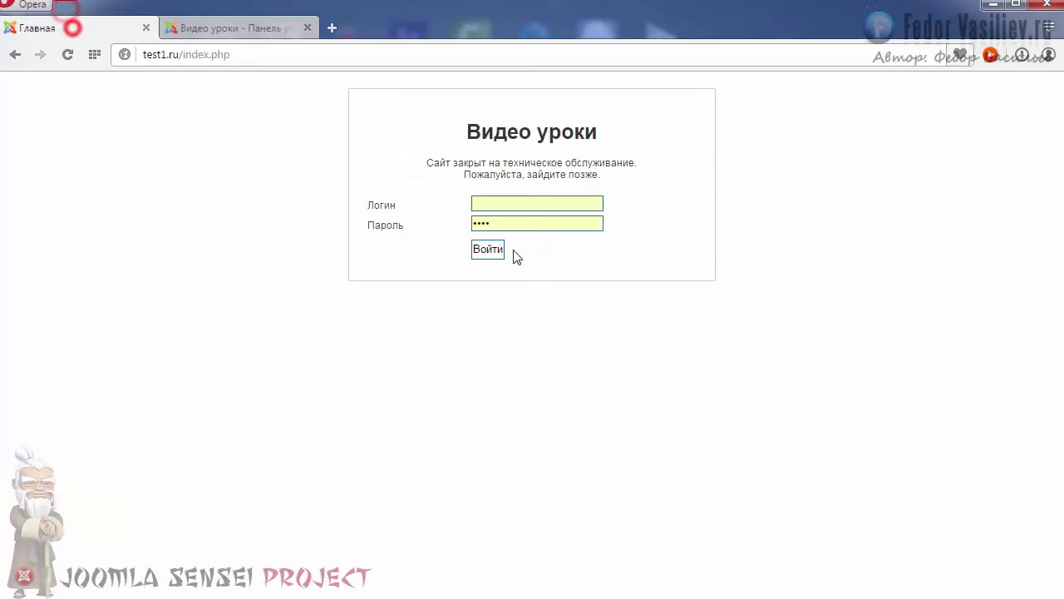
{"action": "left_click", "coordinate": [507, 249]}
{"action": "scroll", "coordinate": [625, 344], "scroll_direction": "down", "scroll_amount": 4}
{"action": "scroll", "coordinate": [627, 345], "scroll_direction": "up", "scroll_amount": 1}
{"action": "scroll", "coordinate": [625, 345], "scroll_direction": "down", "scroll_amount": 6}
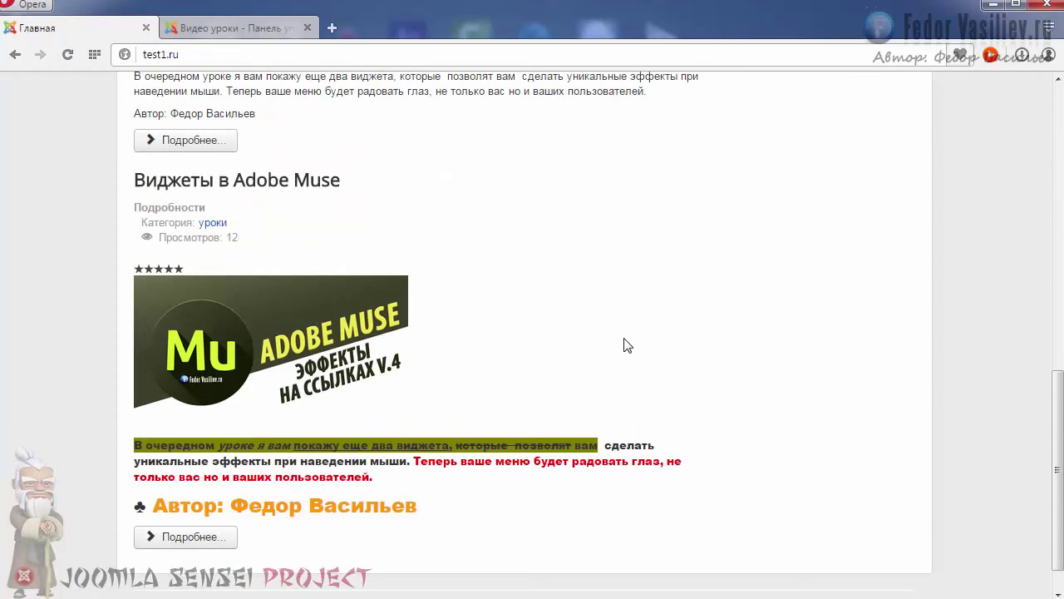
{"action": "scroll", "coordinate": [628, 344], "scroll_direction": "up", "scroll_amount": 5}
{"action": "scroll", "coordinate": [629, 343], "scroll_direction": "up", "scroll_amount": 4}
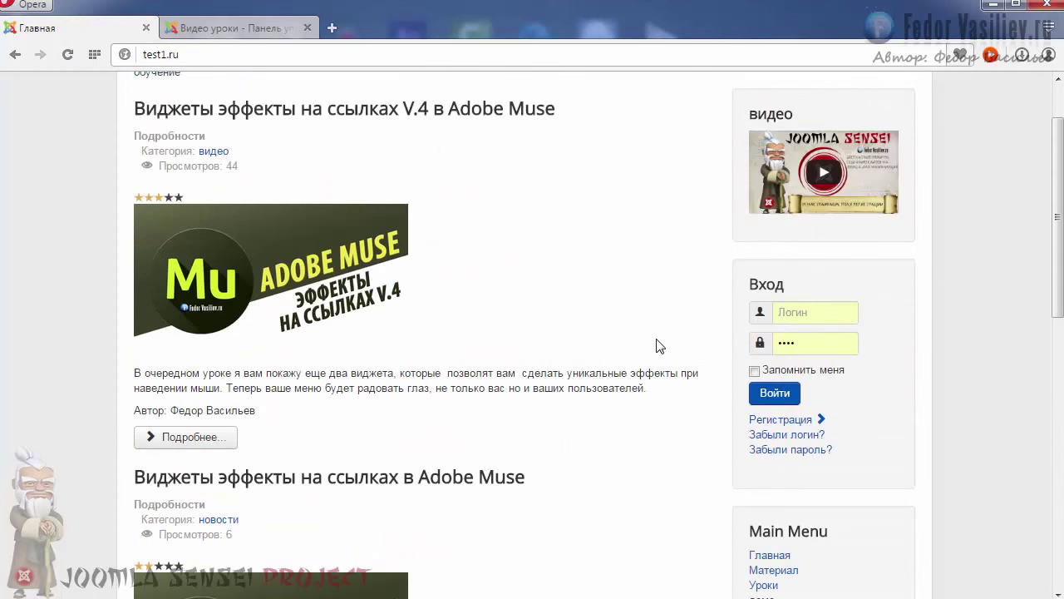
{"action": "left_click", "coordinate": [811, 311]}
{"action": "key", "text": "Return"}
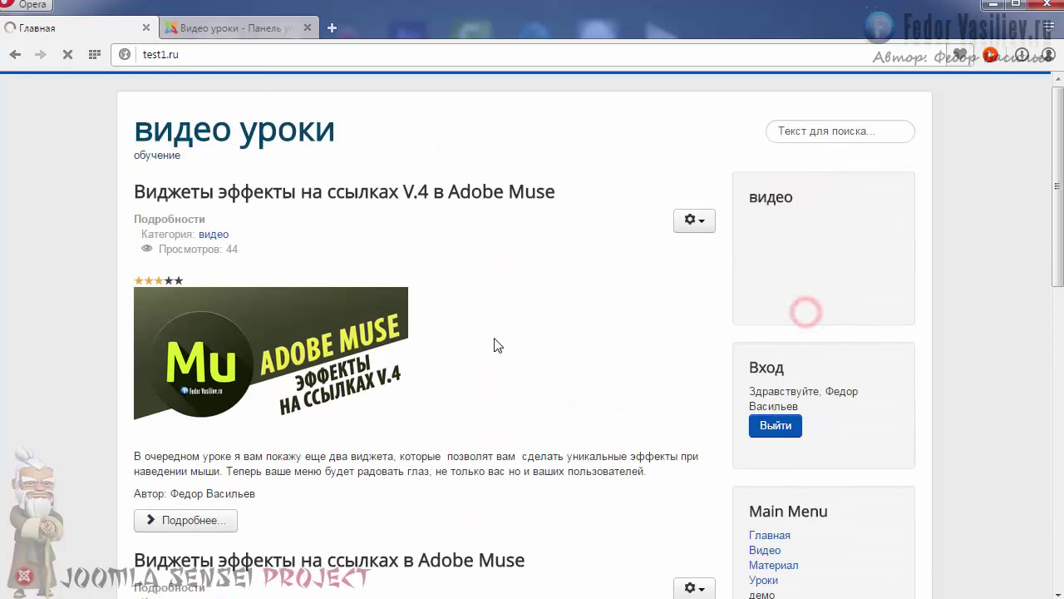
- Examine the quick-editing controls on the first article and on the Main Menu and Вход modules
{"action": "left_click", "coordinate": [701, 223]}
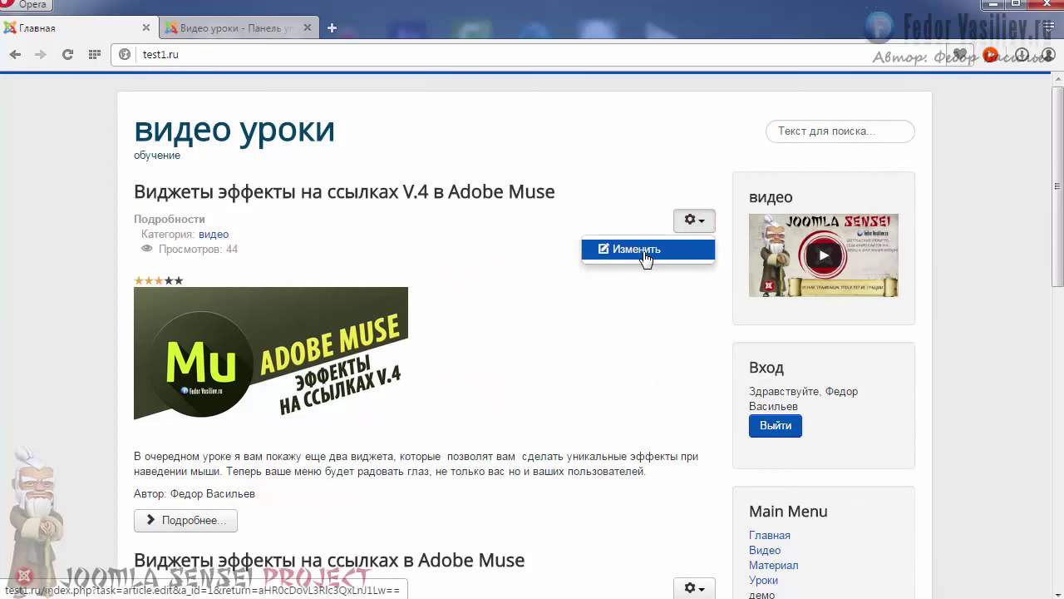
{"action": "left_click", "coordinate": [605, 210]}
{"action": "scroll", "coordinate": [496, 241], "scroll_direction": "down", "scroll_amount": 2}
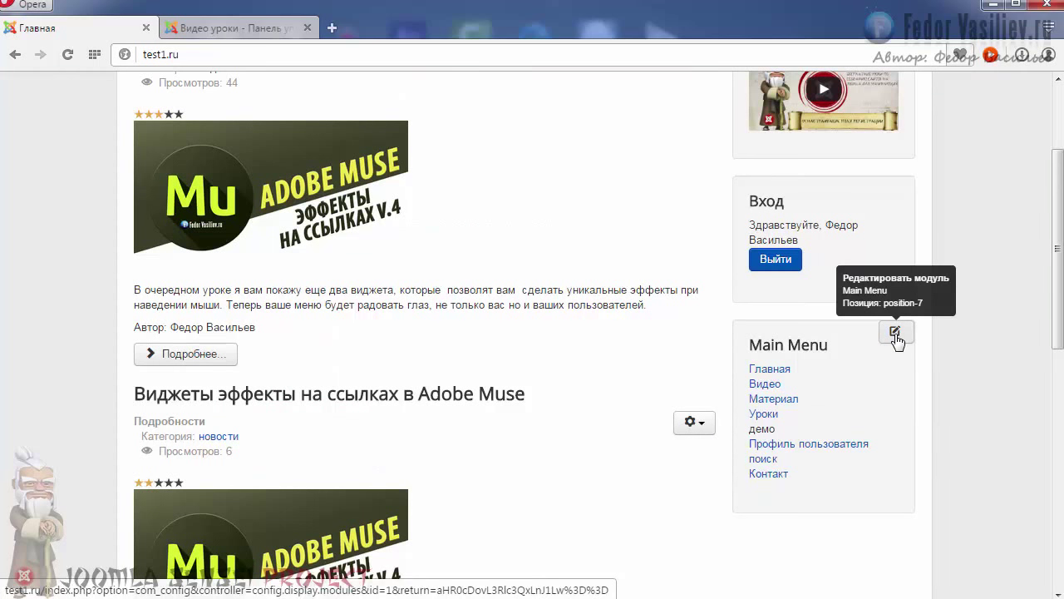
{"action": "mouse_move", "coordinate": [871, 255]}
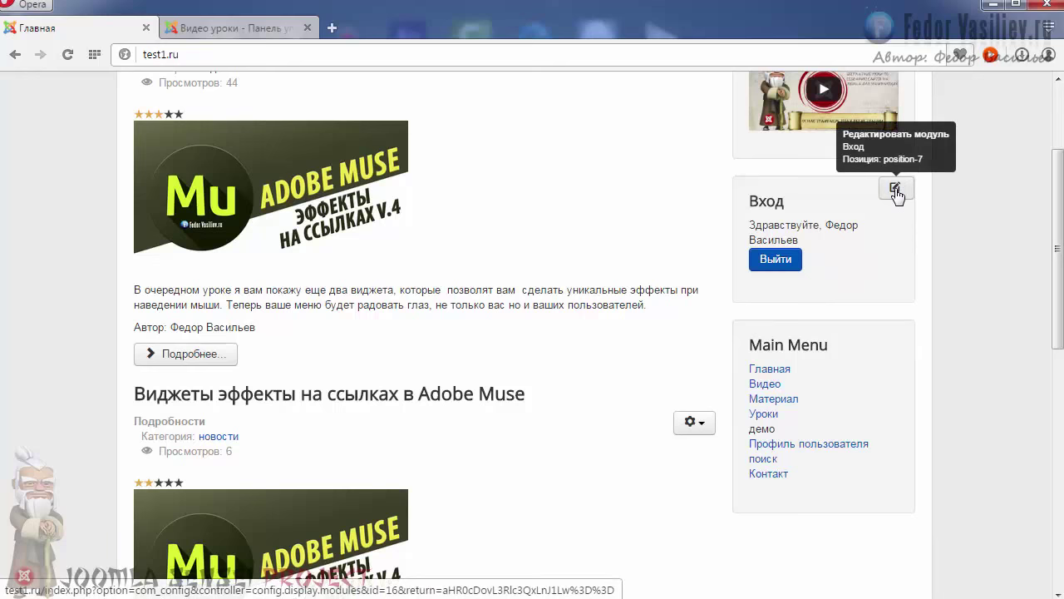
- Open the article "Виджеты эффекты на ссылках V.4 в Adobe Muse" for editing on the public site
{"action": "scroll", "coordinate": [649, 241], "scroll_direction": "up", "scroll_amount": 2}
{"action": "left_click", "coordinate": [705, 220]}
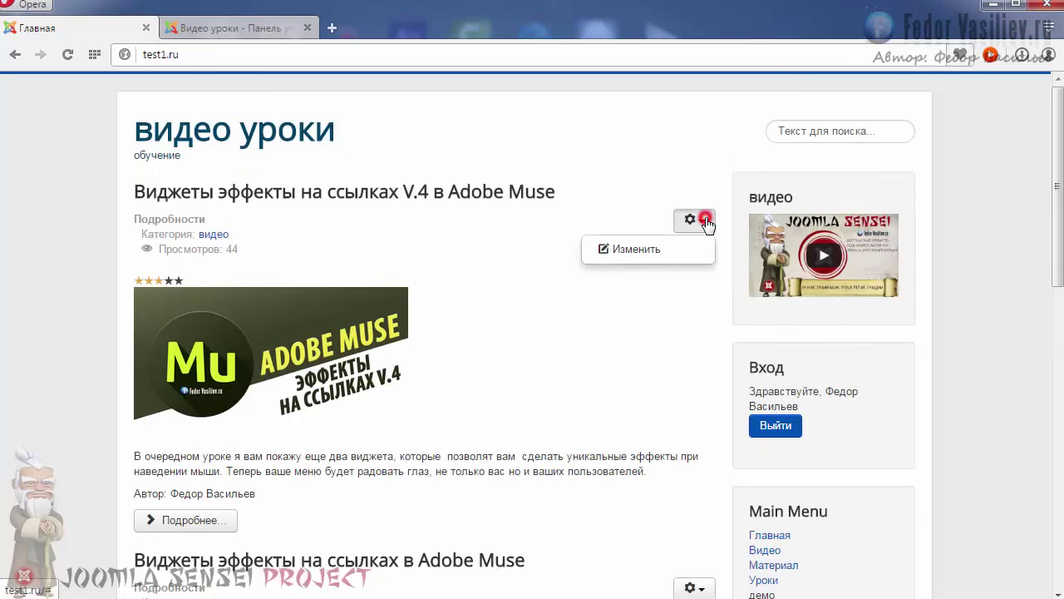
{"action": "left_click", "coordinate": [629, 248]}
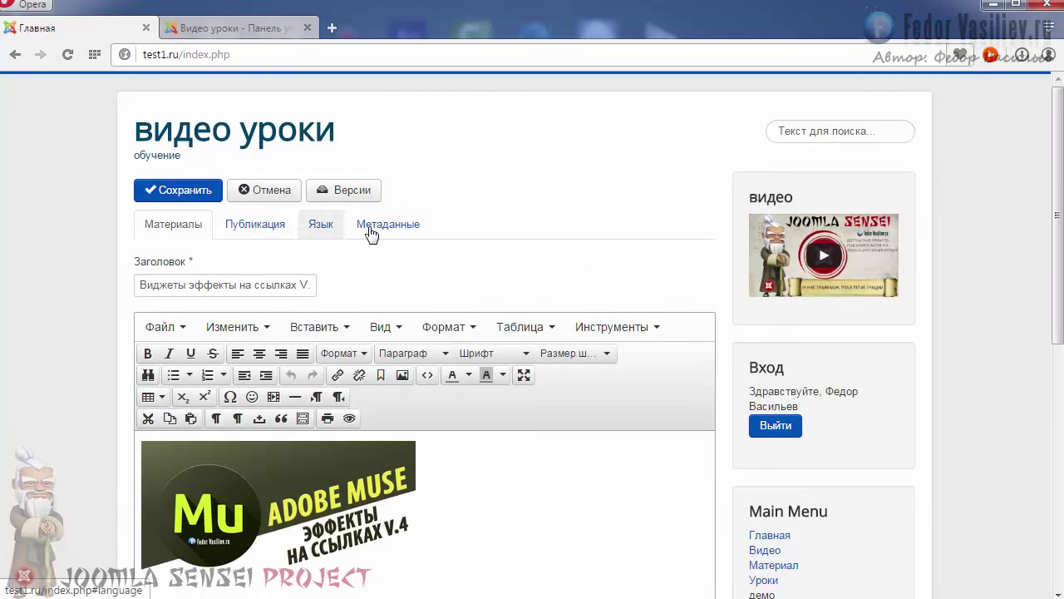
- Look through the article's front-end editing form and leave it without saving
{"action": "scroll", "coordinate": [408, 302], "scroll_direction": "down", "scroll_amount": 5}
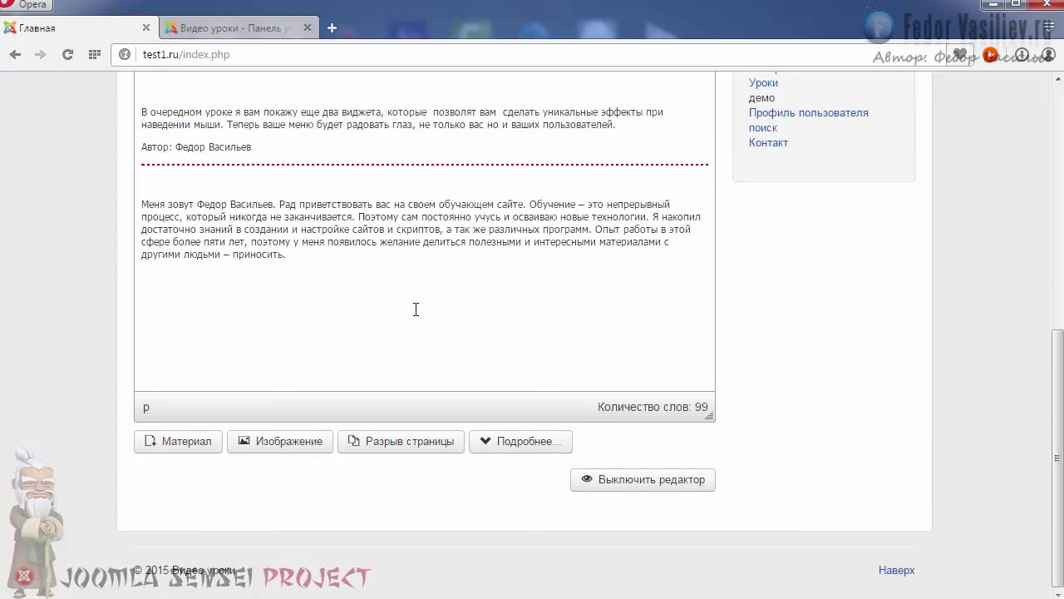
{"action": "scroll", "coordinate": [416, 309], "scroll_direction": "up", "scroll_amount": 5}
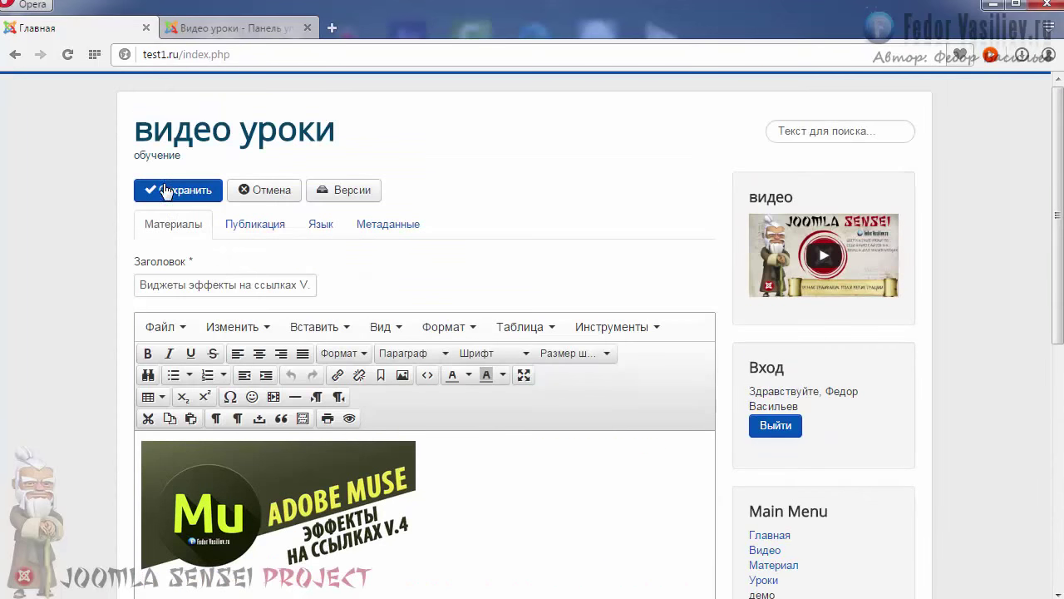
{"action": "left_click", "coordinate": [254, 190]}
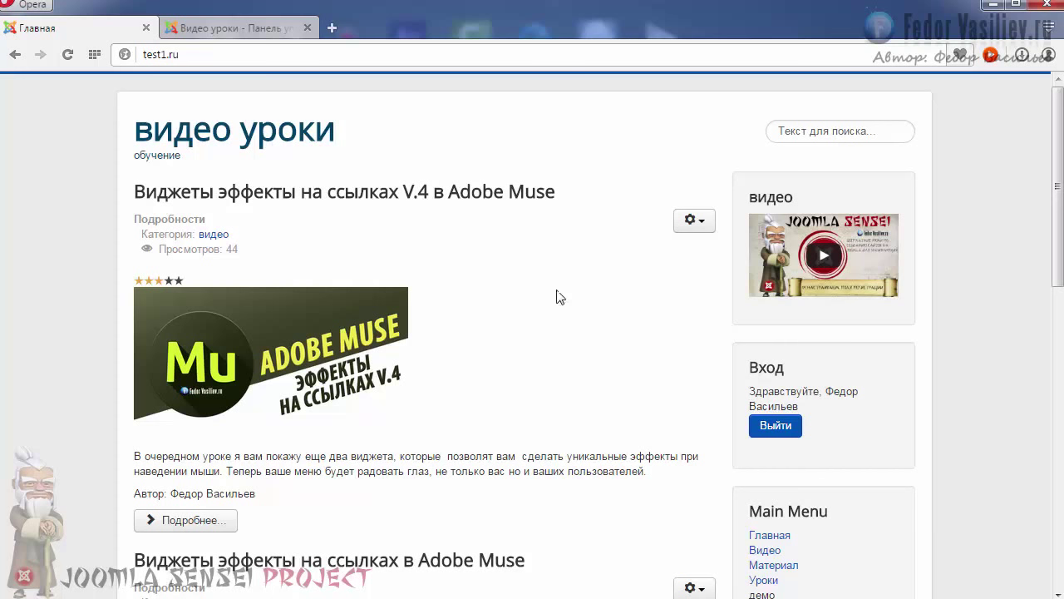
{"action": "mouse_move", "coordinate": [805, 262]}
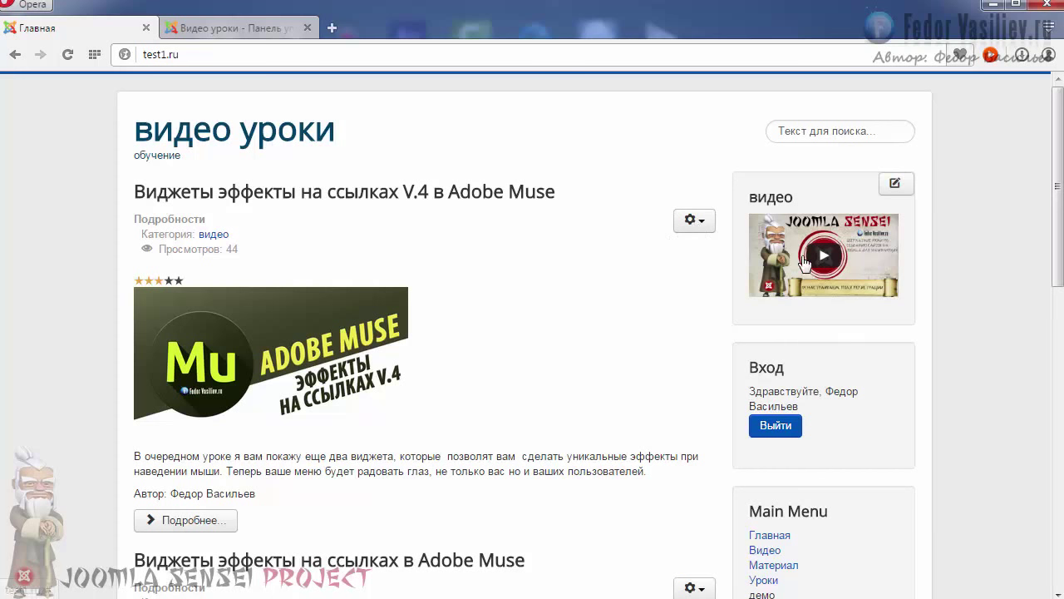
- Set Иконки быстрого редактирования to Нет in the administrator's global settings and save the configuration
{"action": "left_click", "coordinate": [178, 29]}
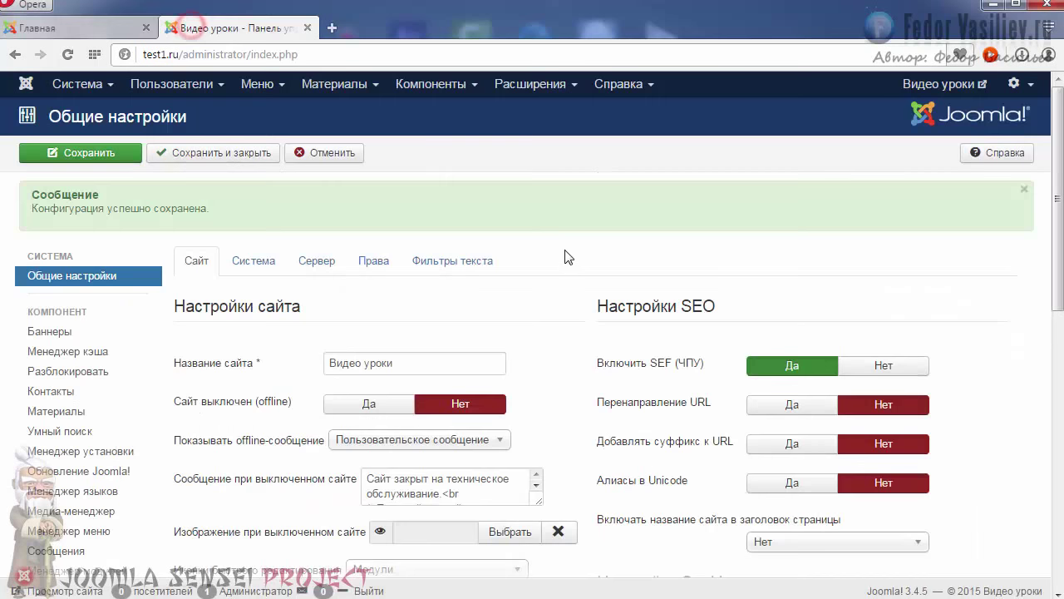
{"action": "scroll", "coordinate": [568, 257], "scroll_direction": "down", "scroll_amount": 3}
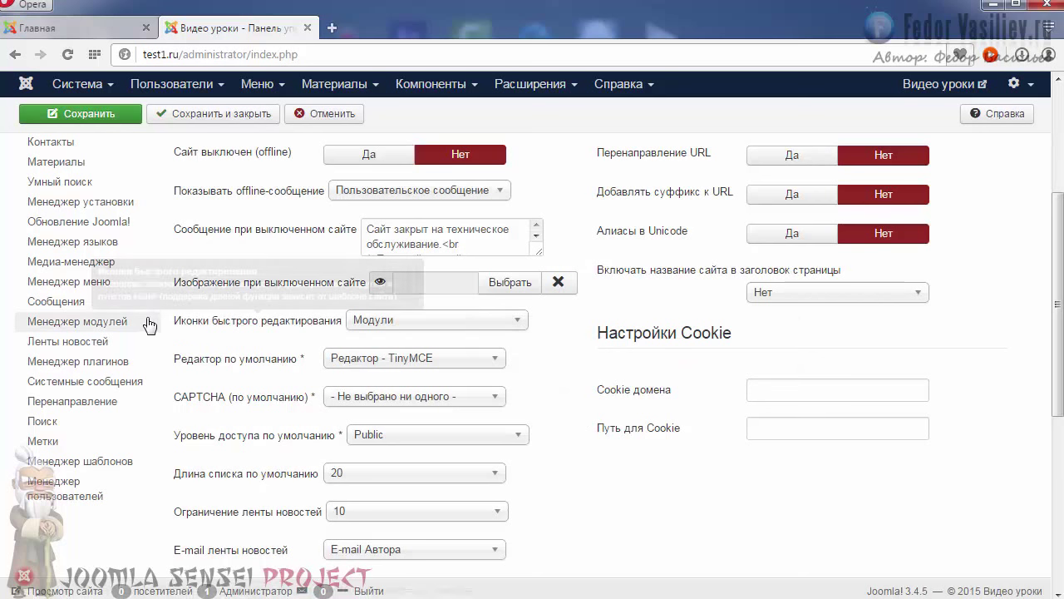
{"action": "left_click", "coordinate": [378, 318]}
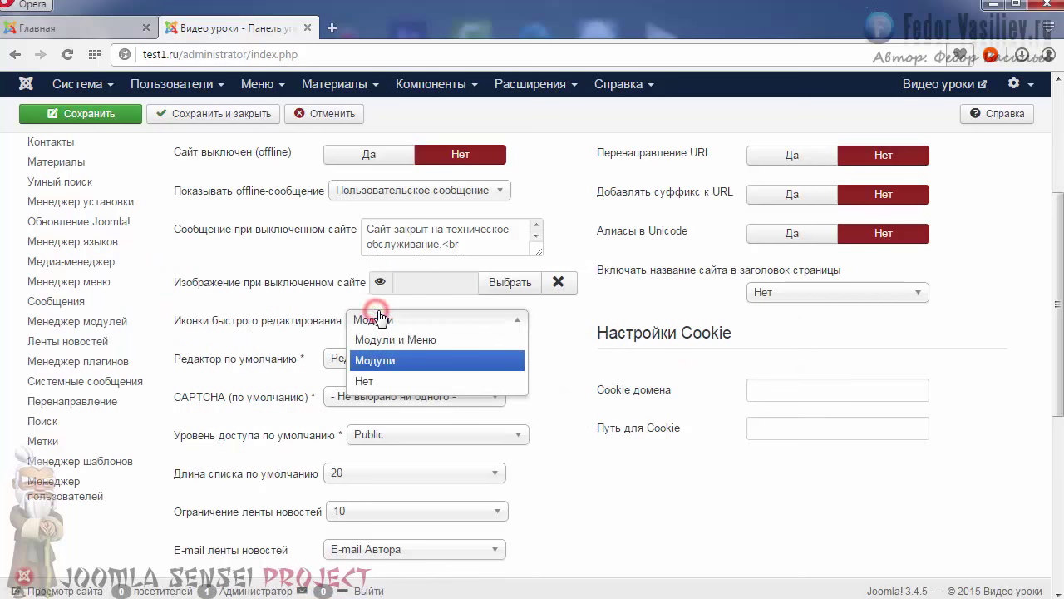
{"action": "left_click", "coordinate": [367, 384]}
{"action": "left_click", "coordinate": [83, 116]}
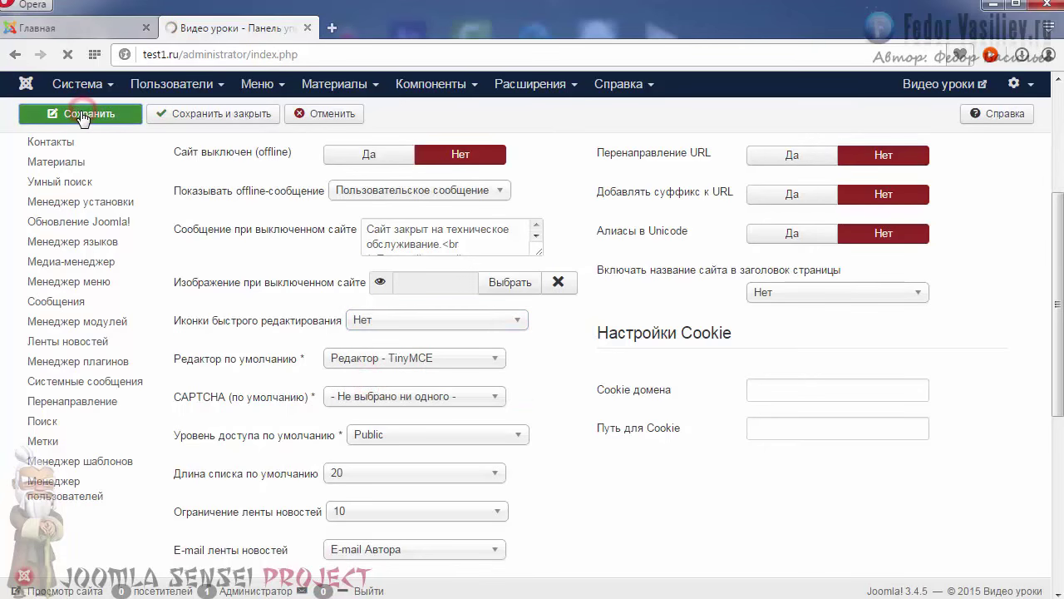
- Return to the public home page and check the видео, Вход and Main Menu modules for quick-edit icons
{"action": "key", "text": "ctrl+Tab"}
{"action": "scroll", "coordinate": [559, 263], "scroll_direction": "down", "scroll_amount": 3}
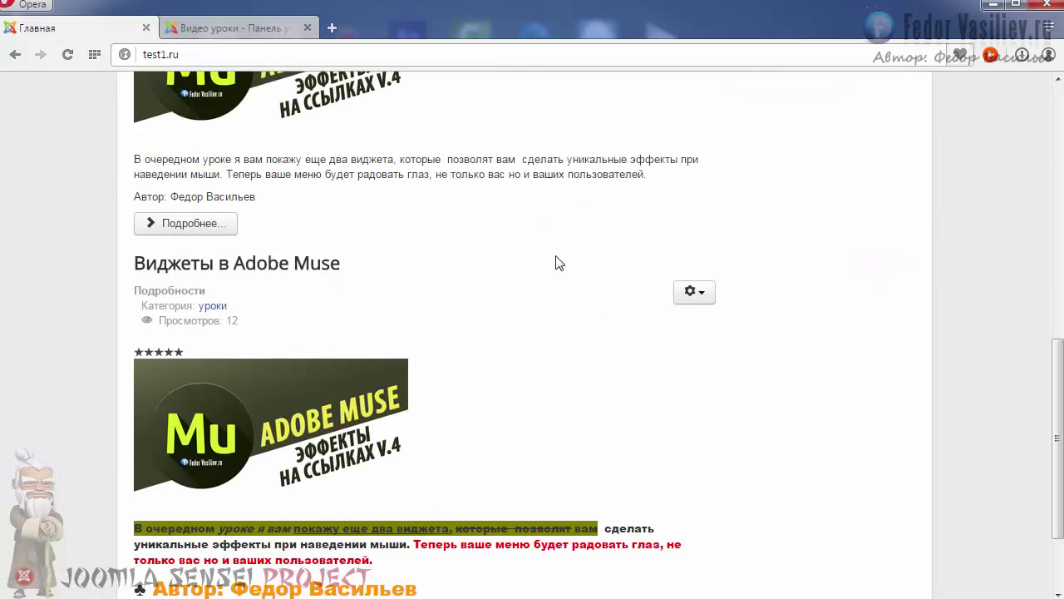
{"action": "scroll", "coordinate": [559, 263], "scroll_direction": "up", "scroll_amount": 9}
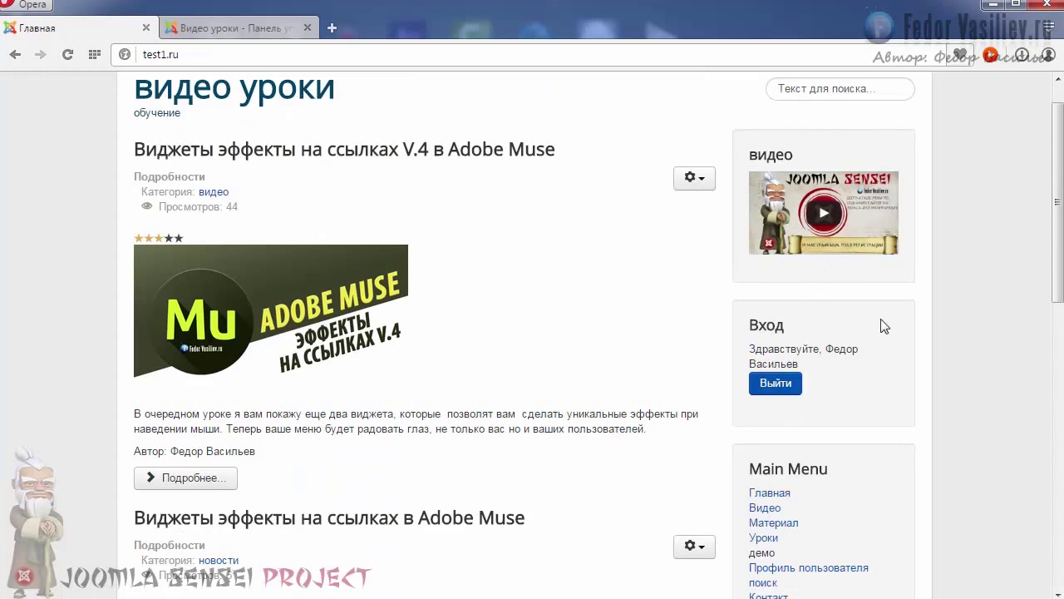
{"action": "scroll", "coordinate": [593, 261], "scroll_direction": "up", "scroll_amount": 1}
{"action": "scroll", "coordinate": [822, 301], "scroll_direction": "down", "scroll_amount": 2}
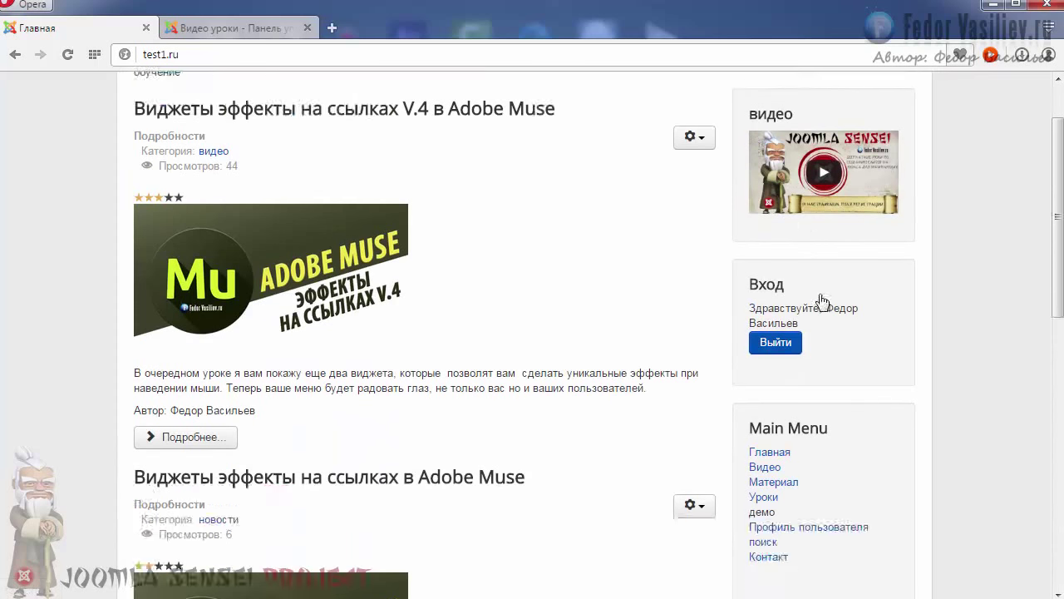
{"action": "scroll", "coordinate": [822, 301], "scroll_direction": "up", "scroll_amount": 2}
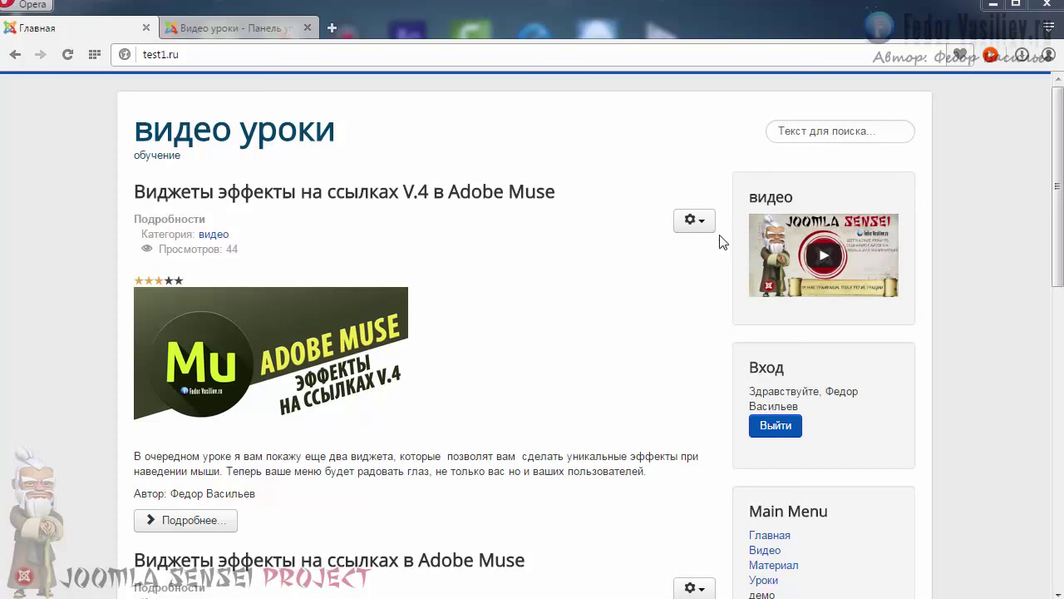
- Check the quick-editing menus of the first two articles on the public home page
{"action": "left_click", "coordinate": [701, 222]}
{"action": "left_click", "coordinate": [703, 220]}
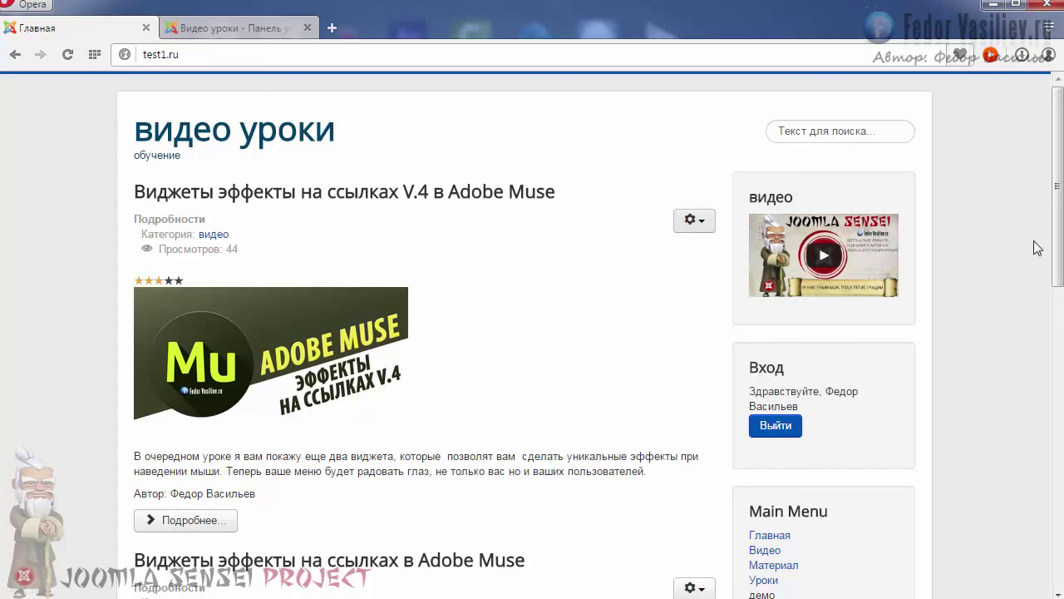
{"action": "left_click_drag", "start_coordinate": [1057, 243], "coordinate": [1049, 314]}
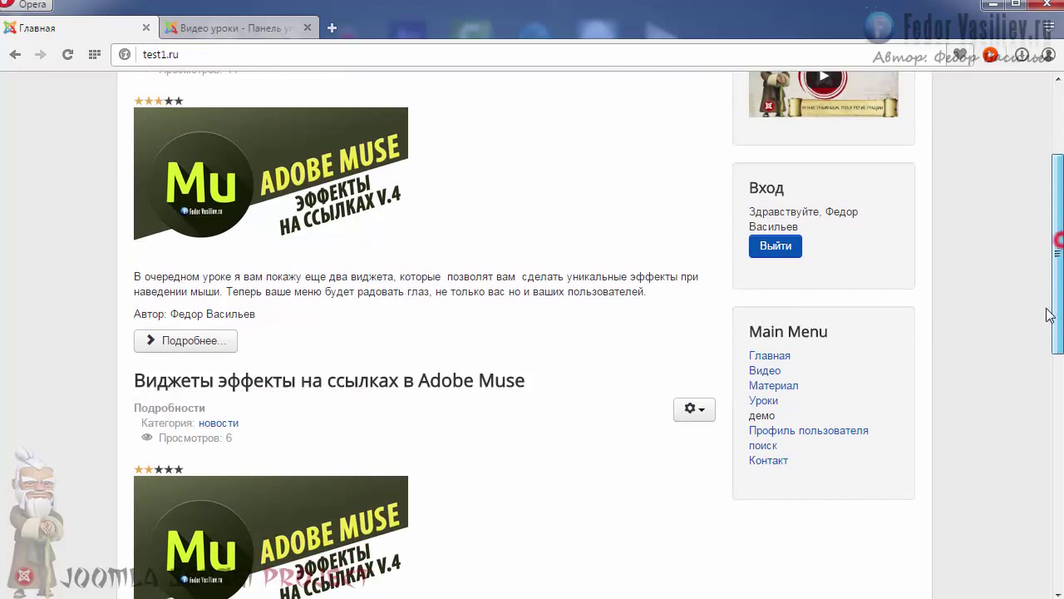
{"action": "left_click", "coordinate": [703, 409]}
{"action": "left_click", "coordinate": [703, 411]}
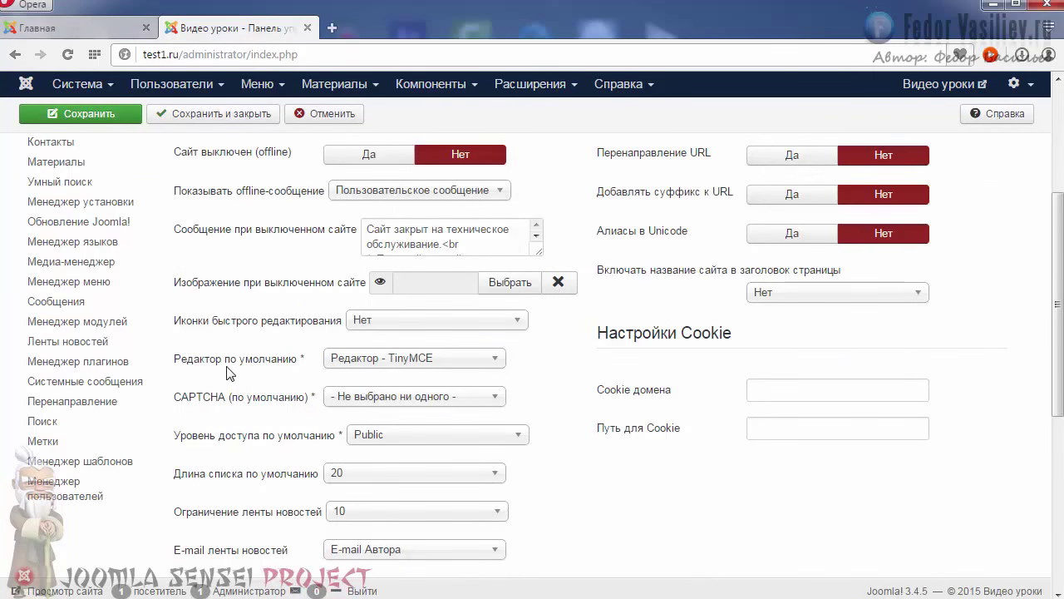
- Review the choices for Редактор по умолчанию in the global settings, keeping Редактор - TinyMCE
{"action": "left_click", "coordinate": [353, 359]}
{"action": "left_click", "coordinate": [353, 359]}
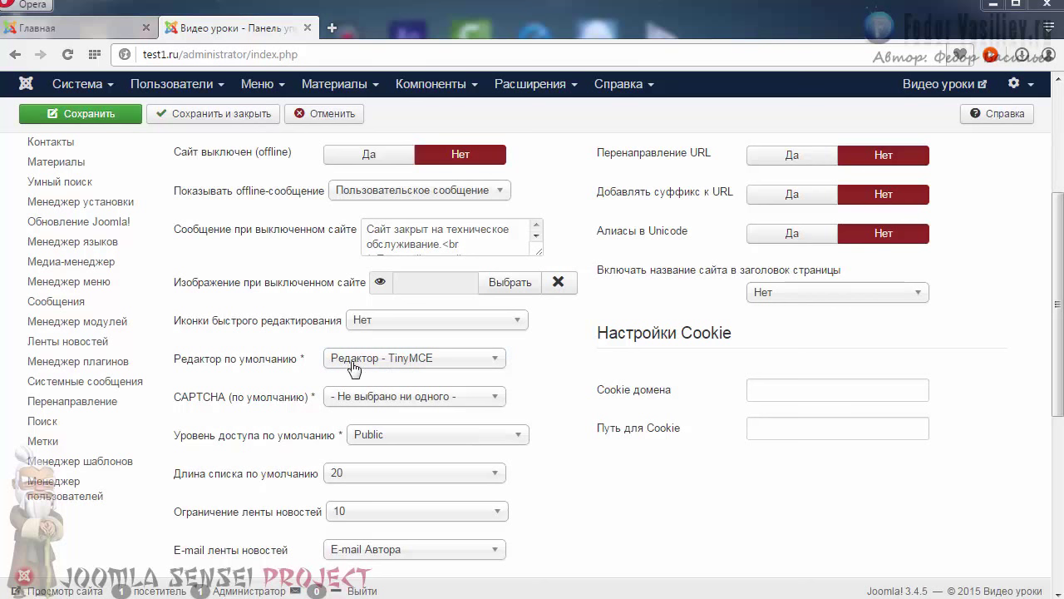
{"action": "left_click", "coordinate": [383, 365]}
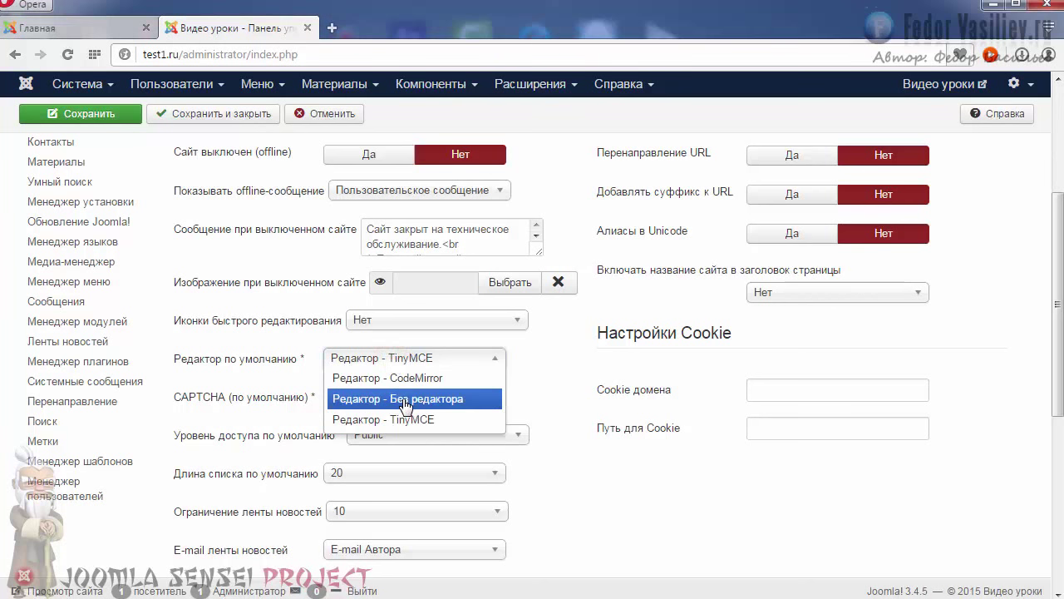
{"action": "left_click", "coordinate": [484, 359]}
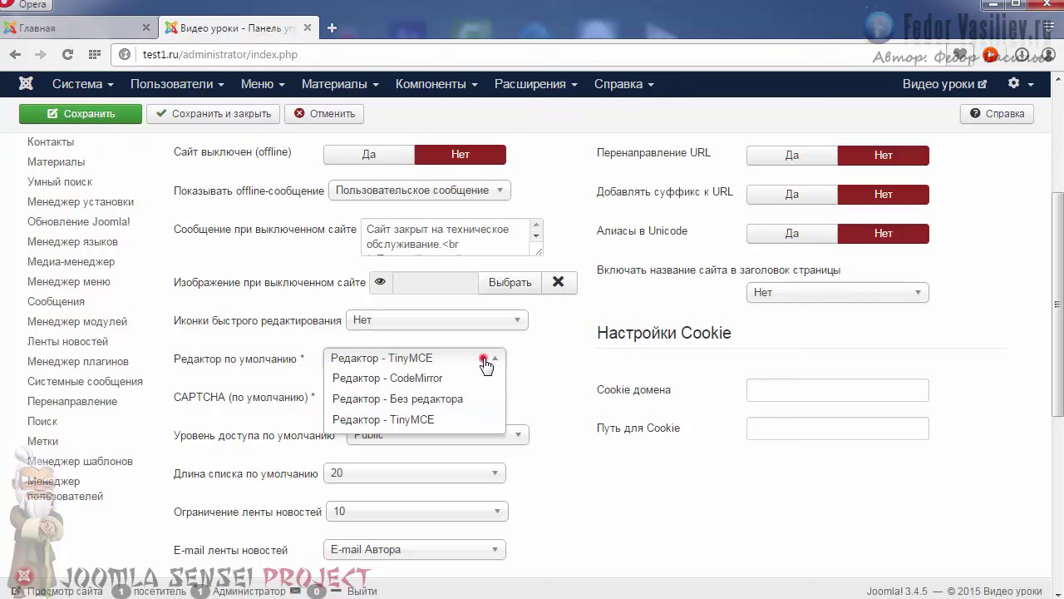
{"action": "left_click", "coordinate": [390, 365]}
- Review the choices for CAPTCHA (по умолчанию) and Уровень доступа по умолчанию, keeping the access level at Public
{"action": "scroll", "coordinate": [374, 357], "scroll_direction": "down", "scroll_amount": 3}
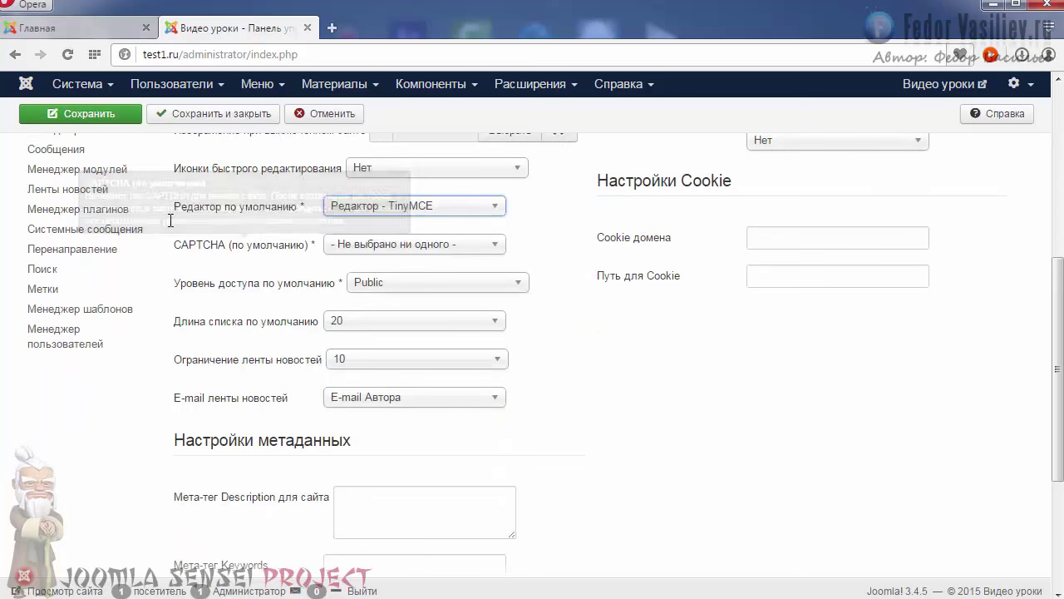
{"action": "left_click", "coordinate": [350, 244]}
{"action": "left_click", "coordinate": [349, 244]}
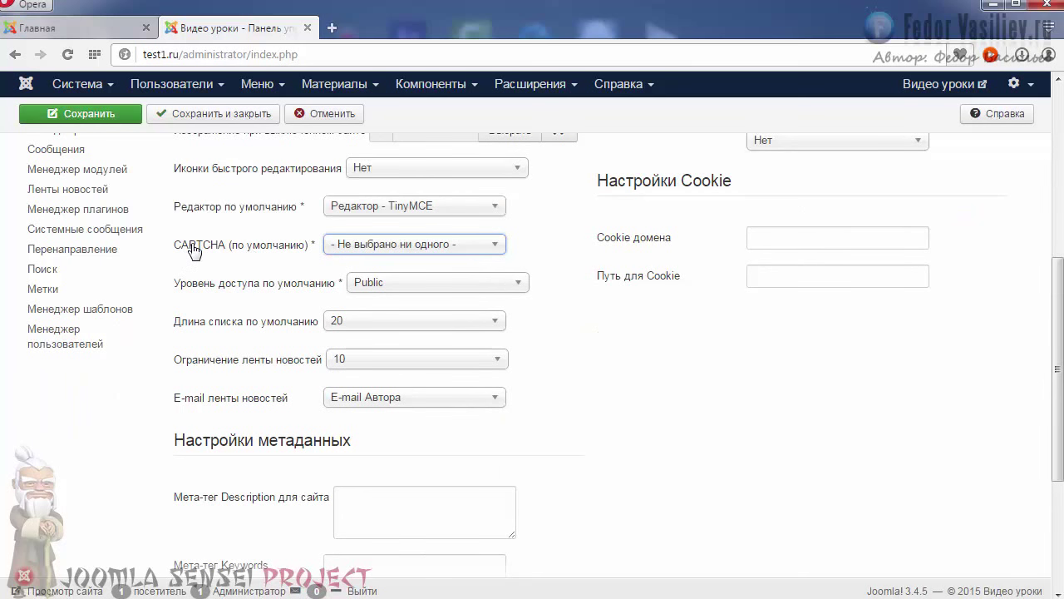
{"action": "left_click", "coordinate": [370, 283]}
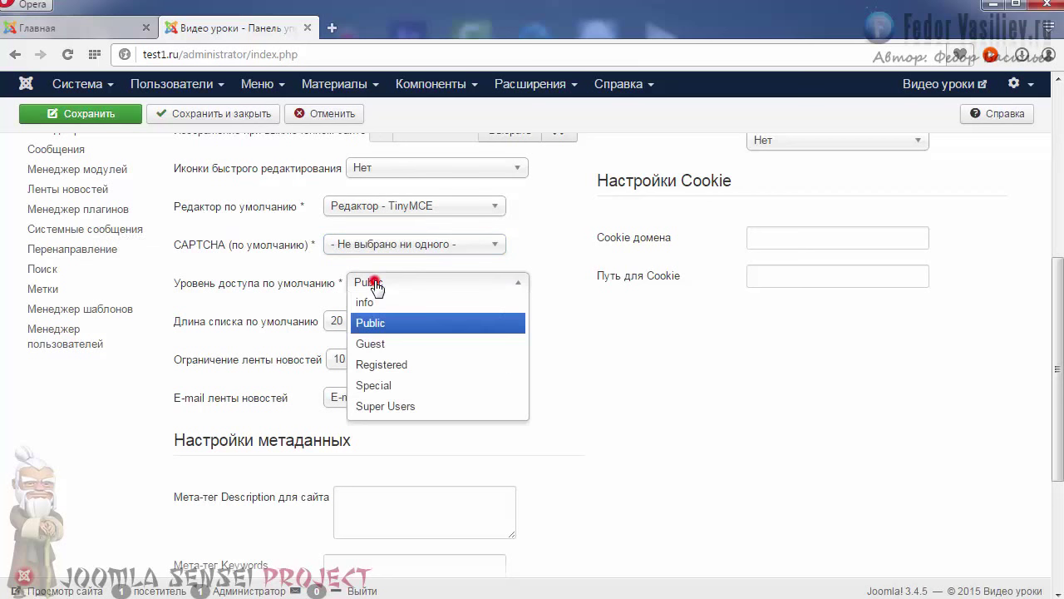
{"action": "left_click", "coordinate": [372, 324]}
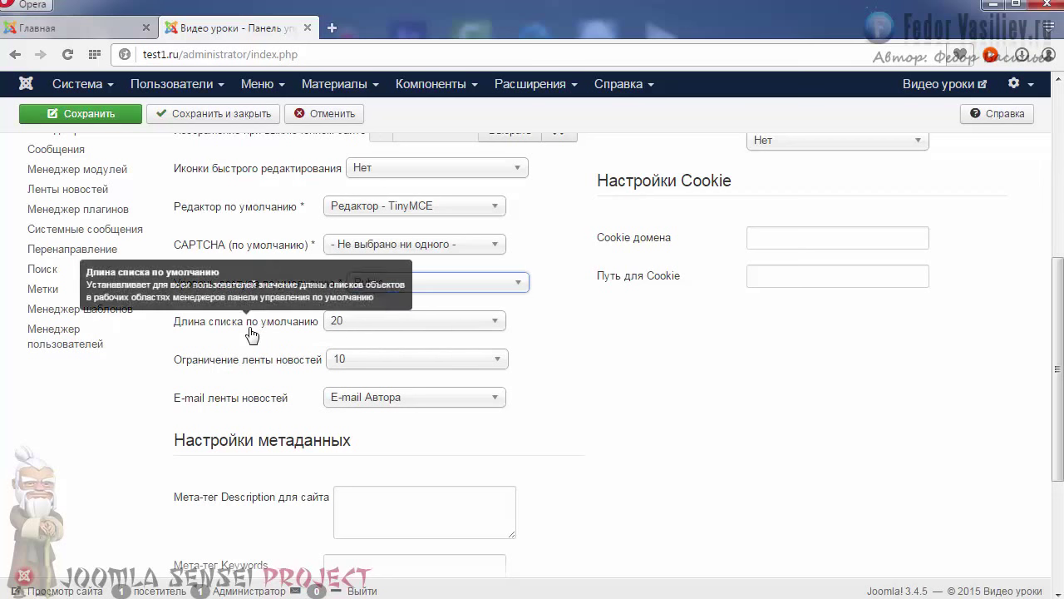
- Set Длина списка по умолчанию to 100 and save the configuration
{"action": "left_click", "coordinate": [349, 320]}
{"action": "left_click", "coordinate": [360, 487]}
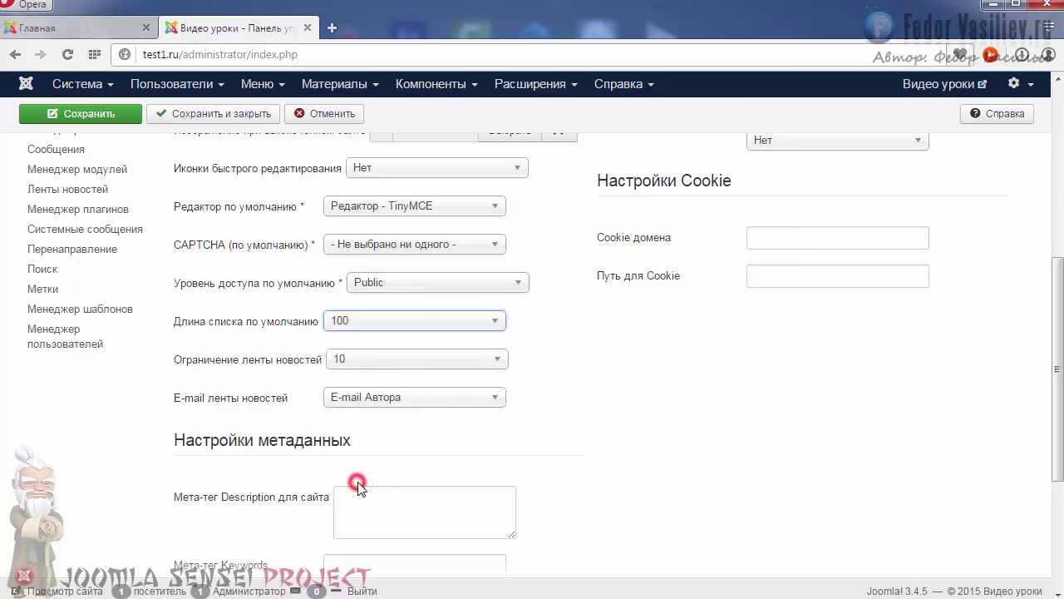
{"action": "left_click", "coordinate": [101, 123]}
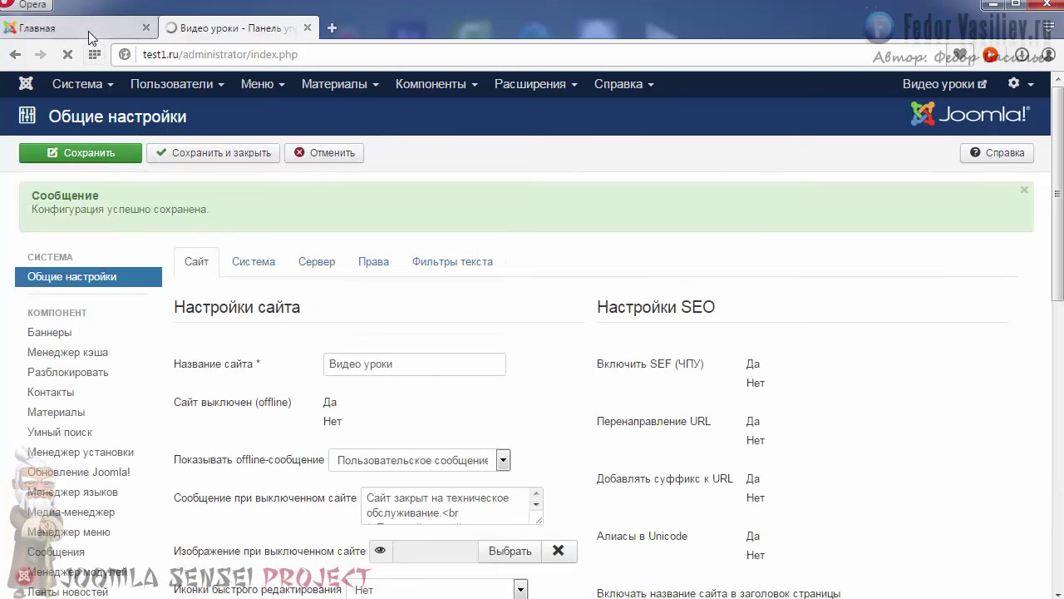
- Open the article manager and check the available list lengths for the article list
{"action": "left_click", "coordinate": [335, 84]}
{"action": "left_click", "coordinate": [342, 114]}
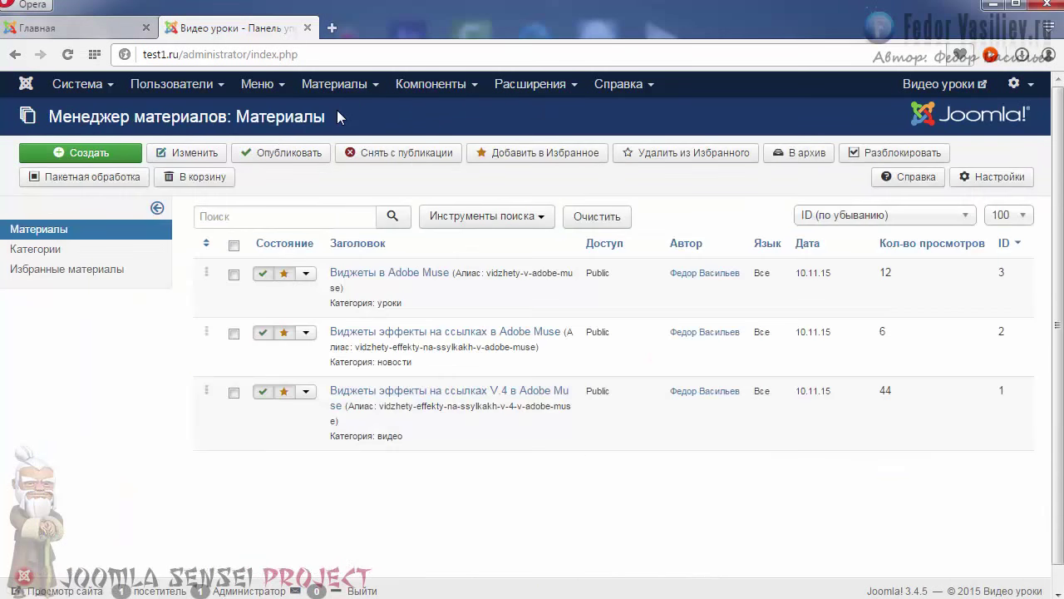
{"action": "left_click", "coordinate": [1016, 216]}
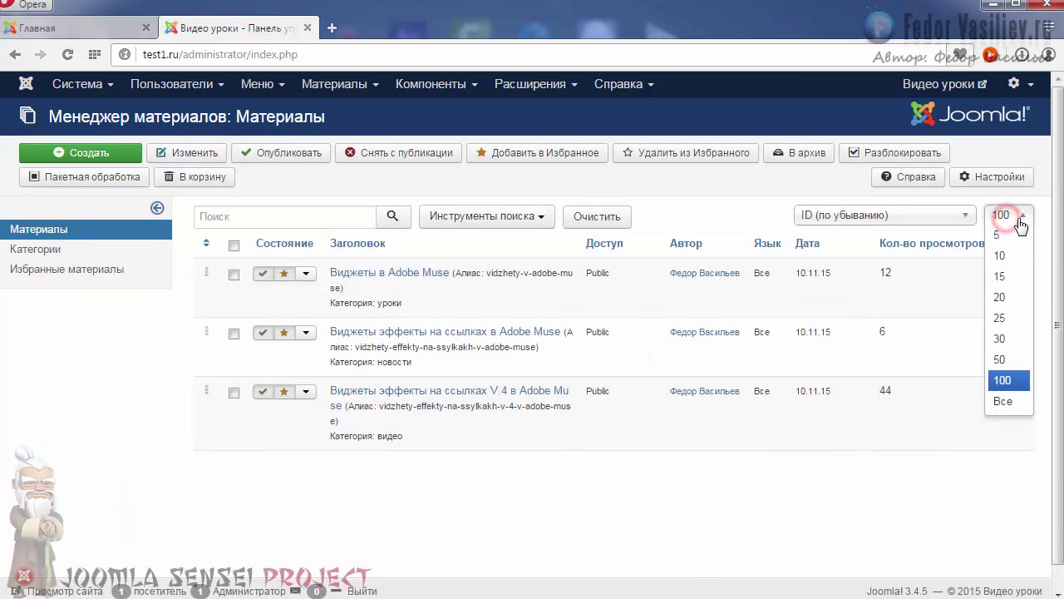
{"action": "left_click", "coordinate": [1017, 216]}
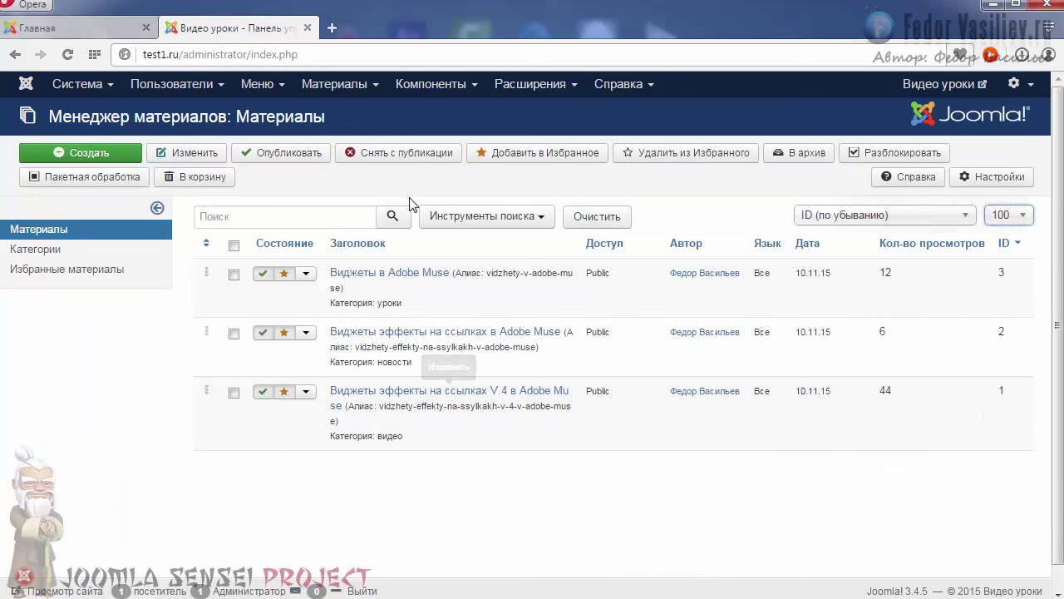
- Try a list length of 20 in the article manager, and restore it to 100
{"action": "left_click", "coordinate": [1031, 223]}
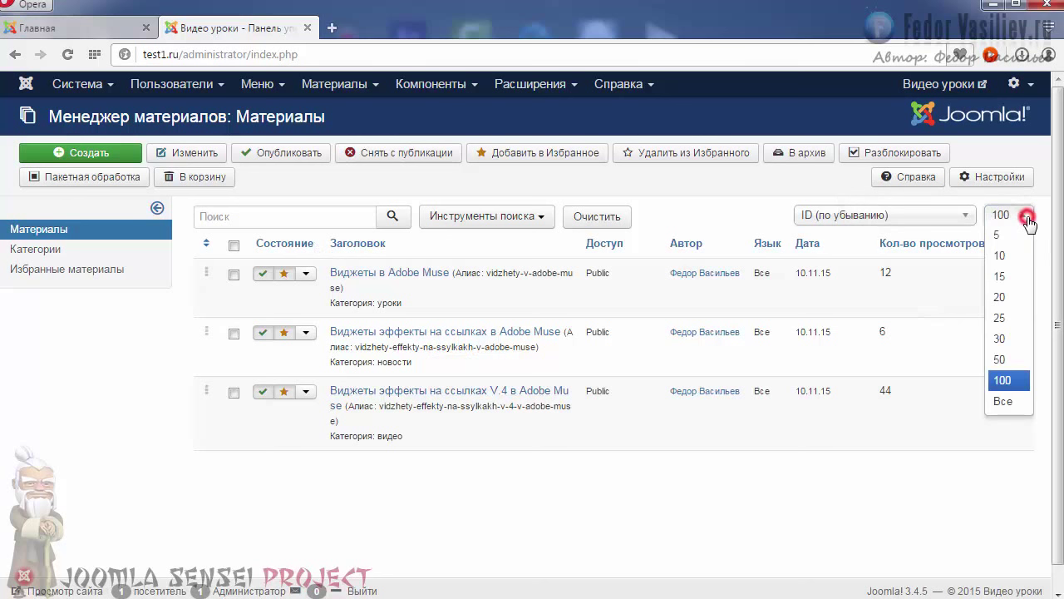
{"action": "left_click", "coordinate": [1005, 299]}
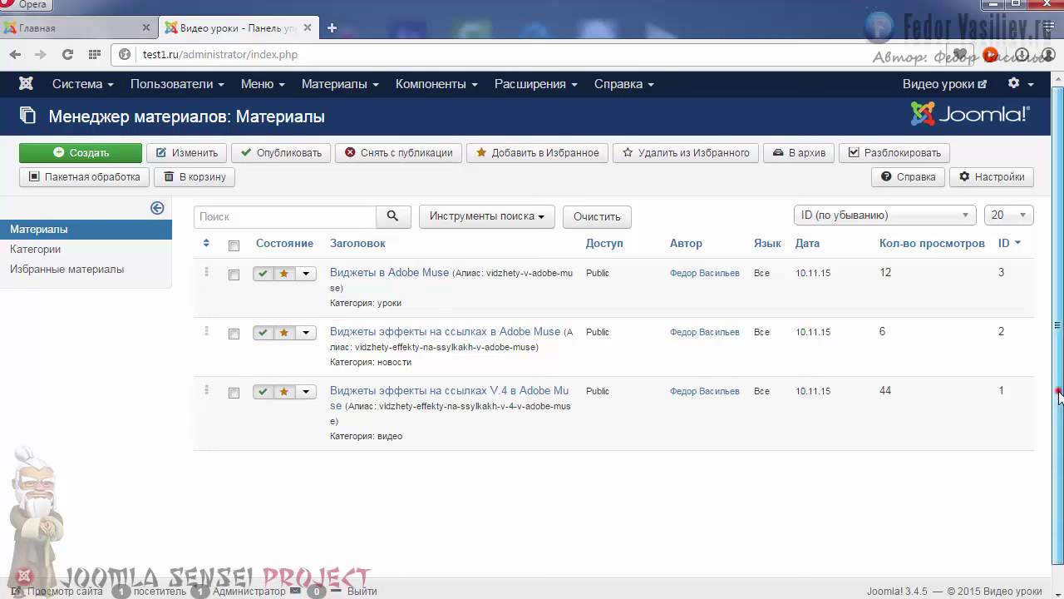
{"action": "left_click_drag", "start_coordinate": [1056, 391], "coordinate": [1055, 416]}
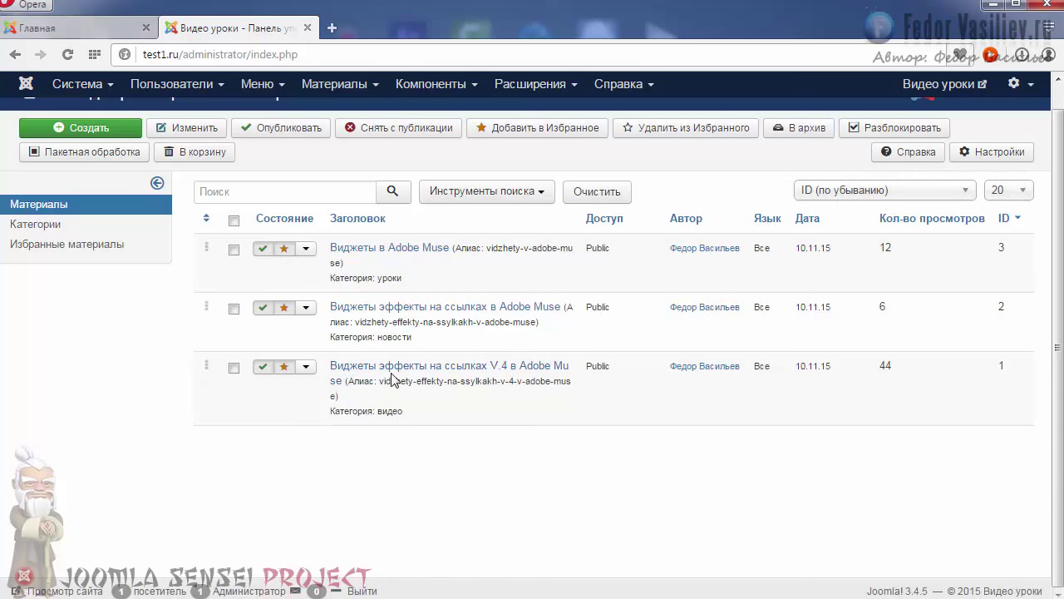
{"action": "left_click", "coordinate": [1024, 190]}
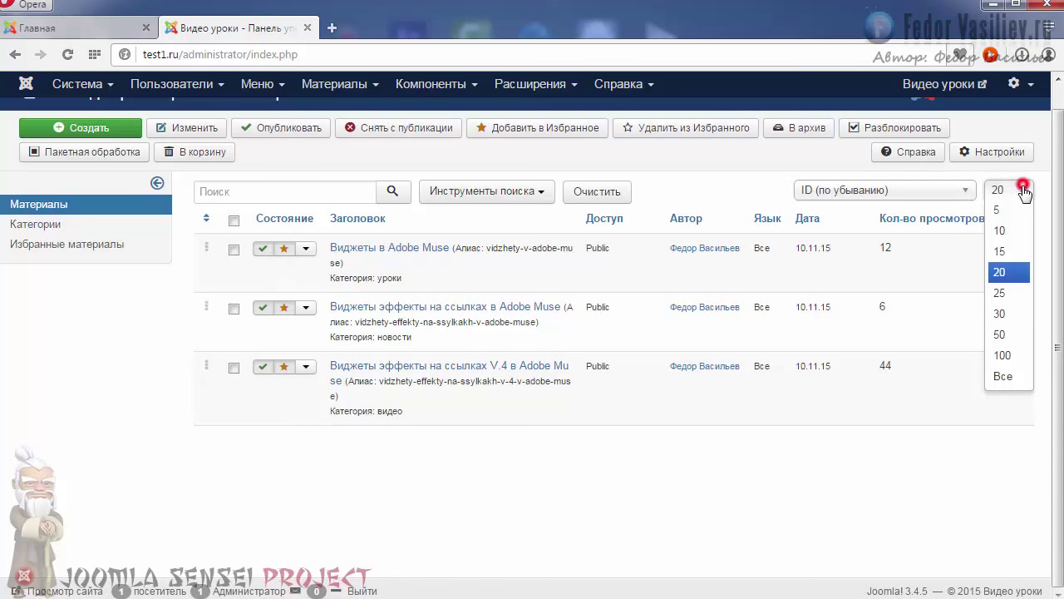
{"action": "left_click", "coordinate": [1004, 355]}
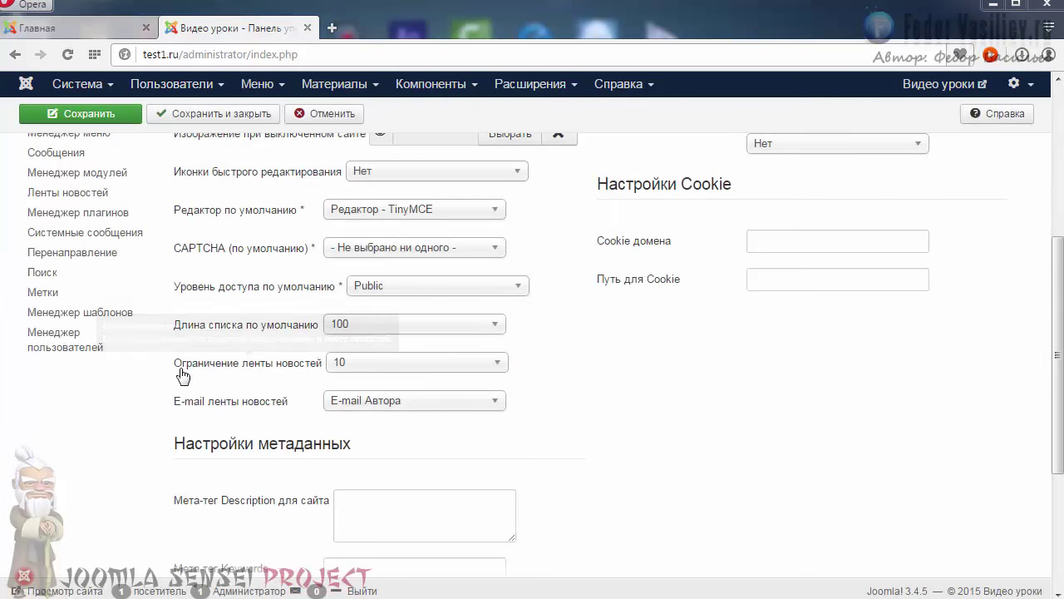
- Back in the global settings, review the Ограничение ленты новостей choices and set E-mail ленты новостей to Нет e-mail
{"action": "left_click", "coordinate": [374, 363]}
{"action": "left_click", "coordinate": [373, 363]}
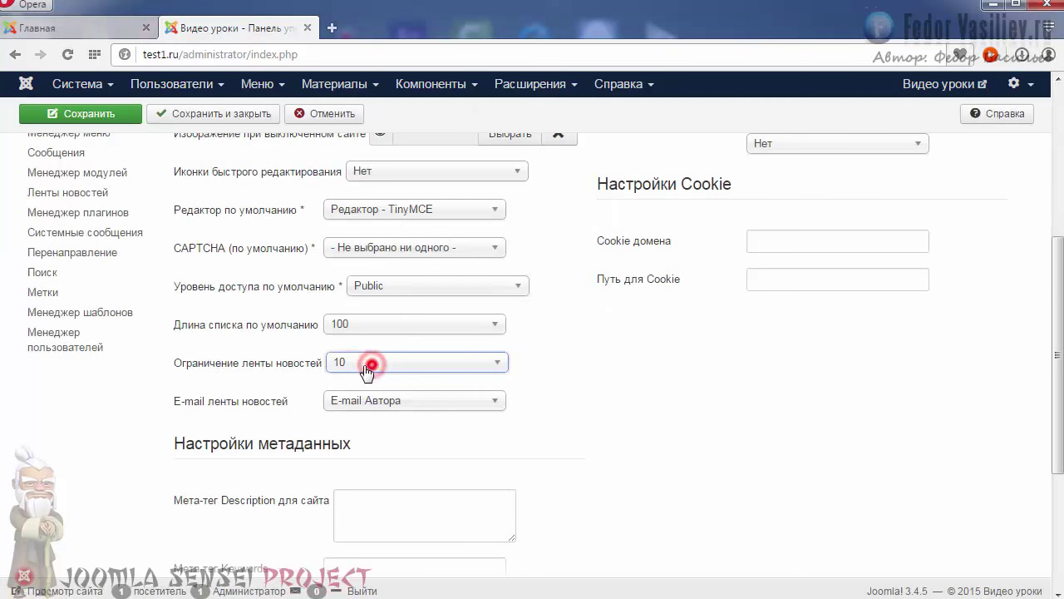
{"action": "mouse_move", "coordinate": [237, 401]}
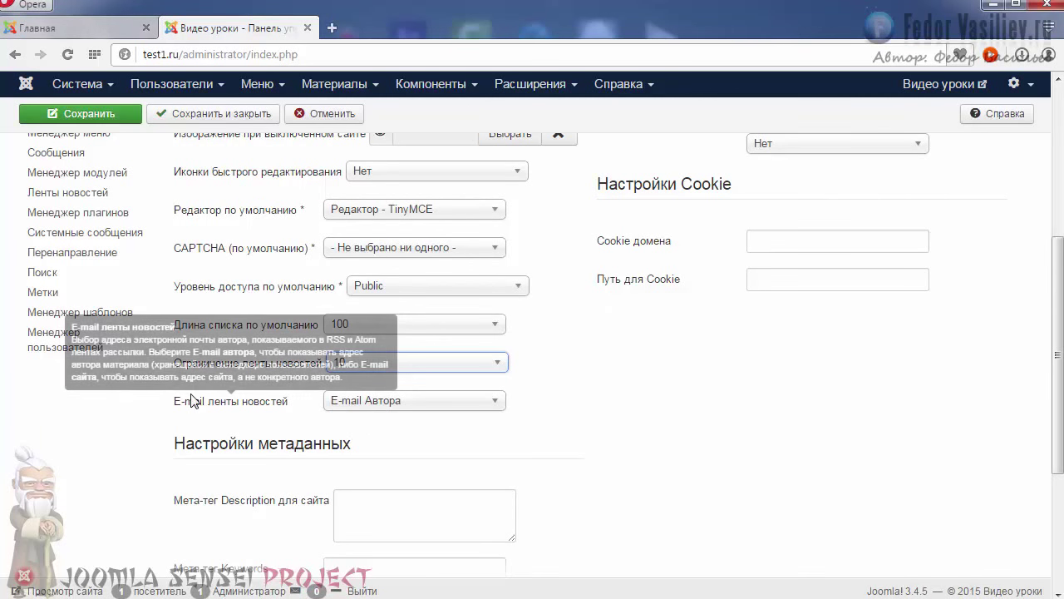
{"action": "left_click", "coordinate": [339, 401]}
{"action": "left_click", "coordinate": [366, 464]}
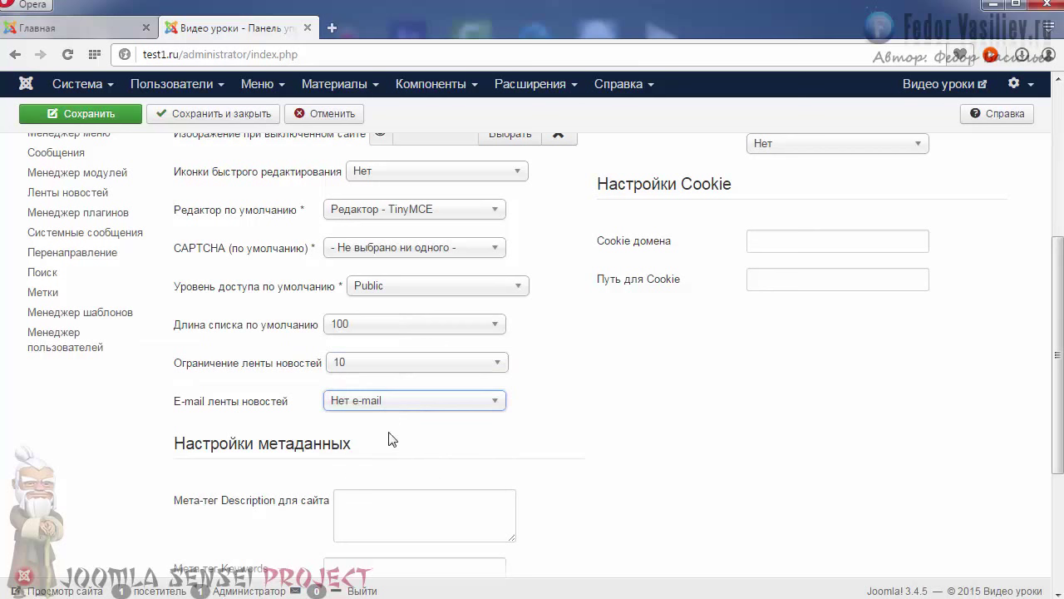
- Read the hint for E-mail ленты новостей, and examine the Мета-тег Description для сайта and Мета-тег Keywords fields under Настройки метаданных
{"action": "scroll", "coordinate": [388, 440], "scroll_direction": "down", "scroll_amount": 1}
{"action": "mouse_move", "coordinate": [207, 324]}
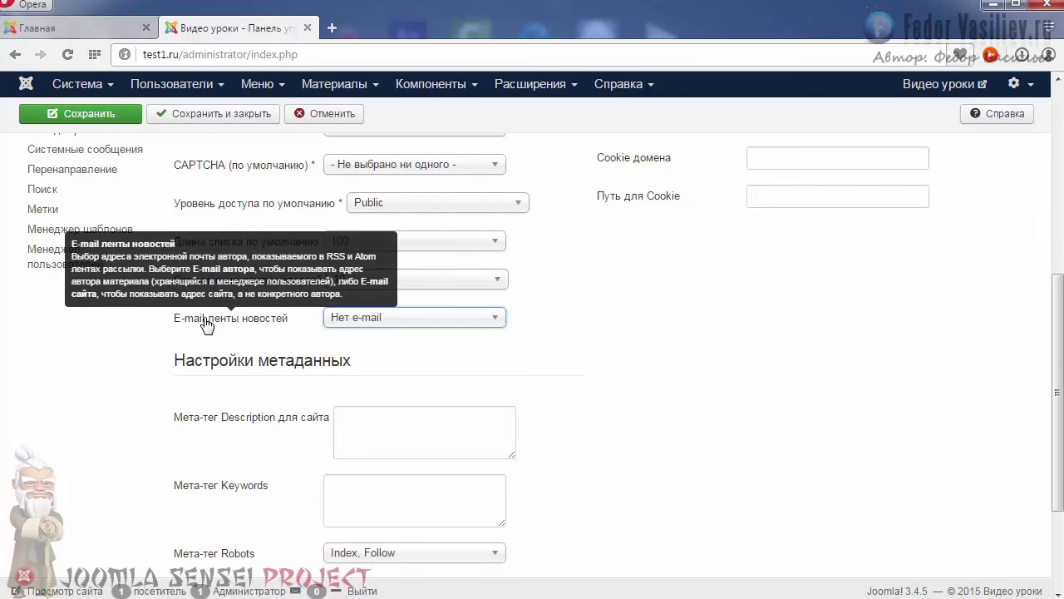
{"action": "scroll", "coordinate": [549, 328], "scroll_direction": "down", "scroll_amount": 2}
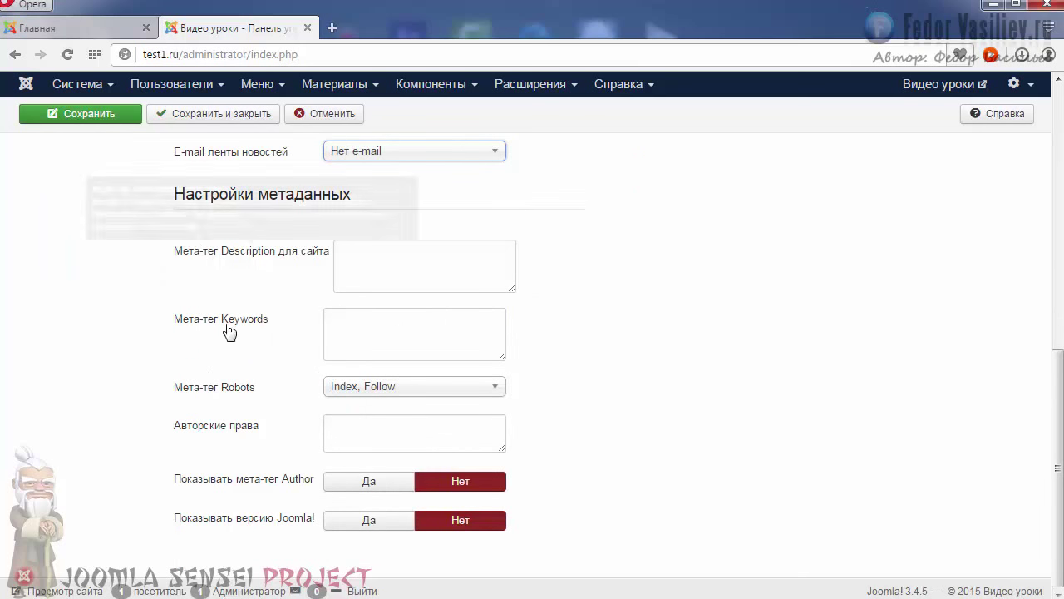
{"action": "left_click", "coordinate": [361, 266]}
{"action": "left_click", "coordinate": [370, 334]}
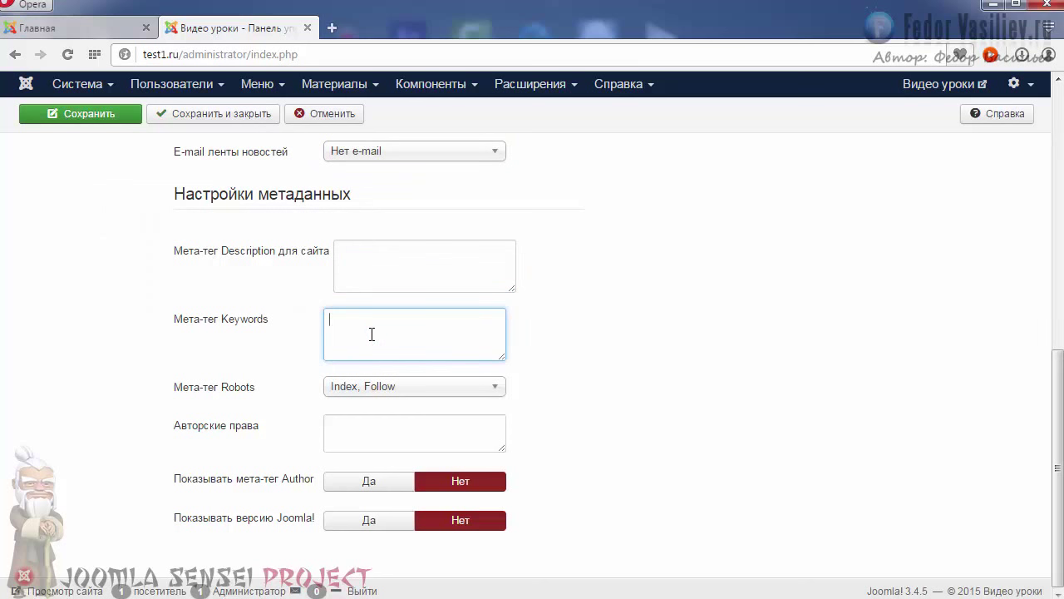
{"action": "left_click", "coordinate": [377, 269]}
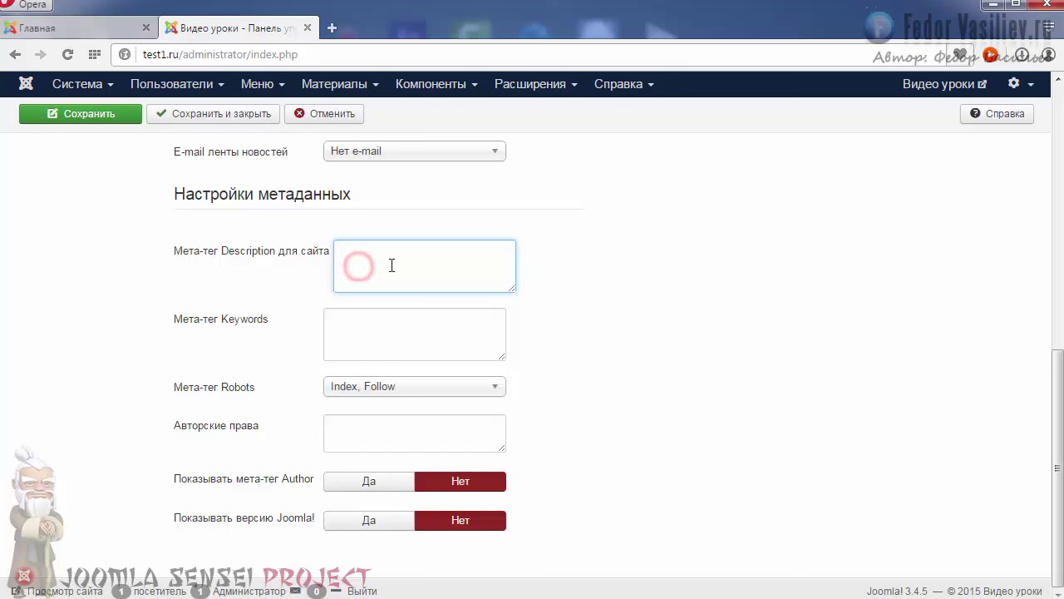
{"action": "mouse_move", "coordinate": [221, 261]}
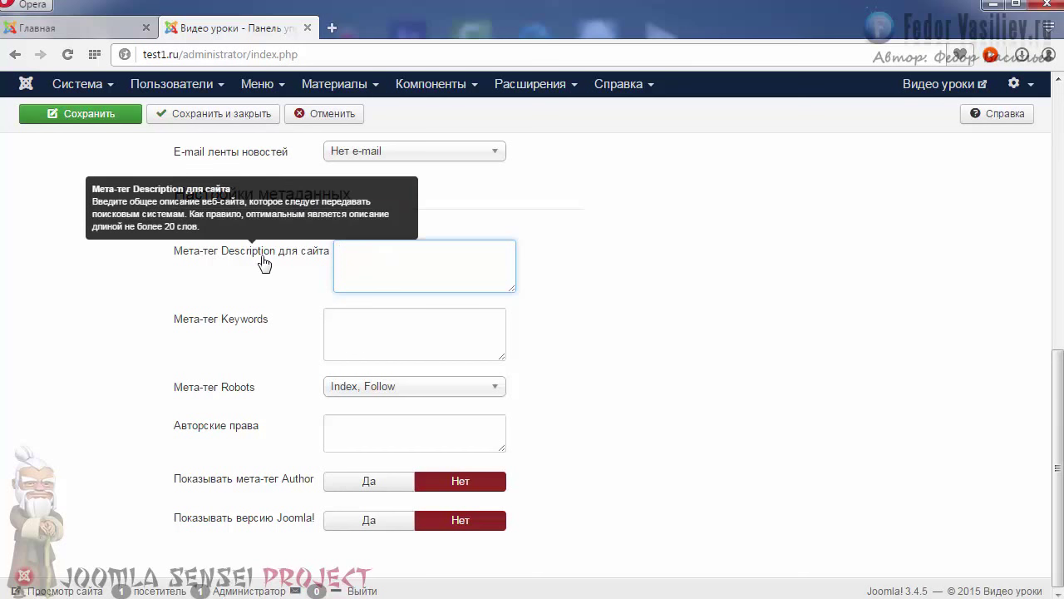
- Enlarge the text boxes of Мета-тег Description для сайта and Мета-тег Keywords
{"action": "left_click_drag", "start_coordinate": [512, 288], "coordinate": [549, 327]}
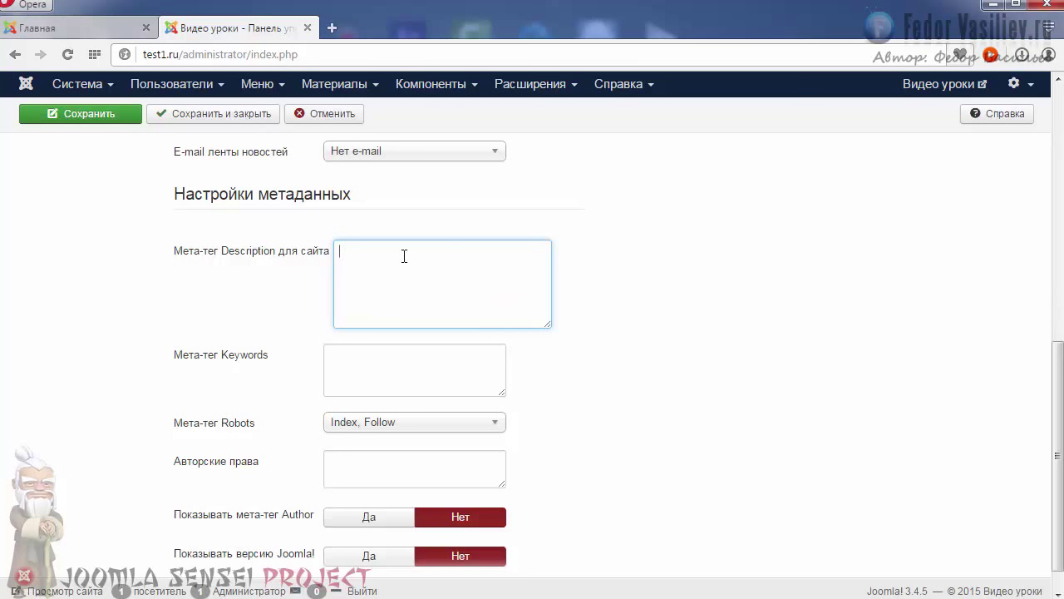
{"action": "mouse_move", "coordinate": [231, 256]}
{"action": "left_click_drag", "start_coordinate": [503, 395], "coordinate": [593, 421]}
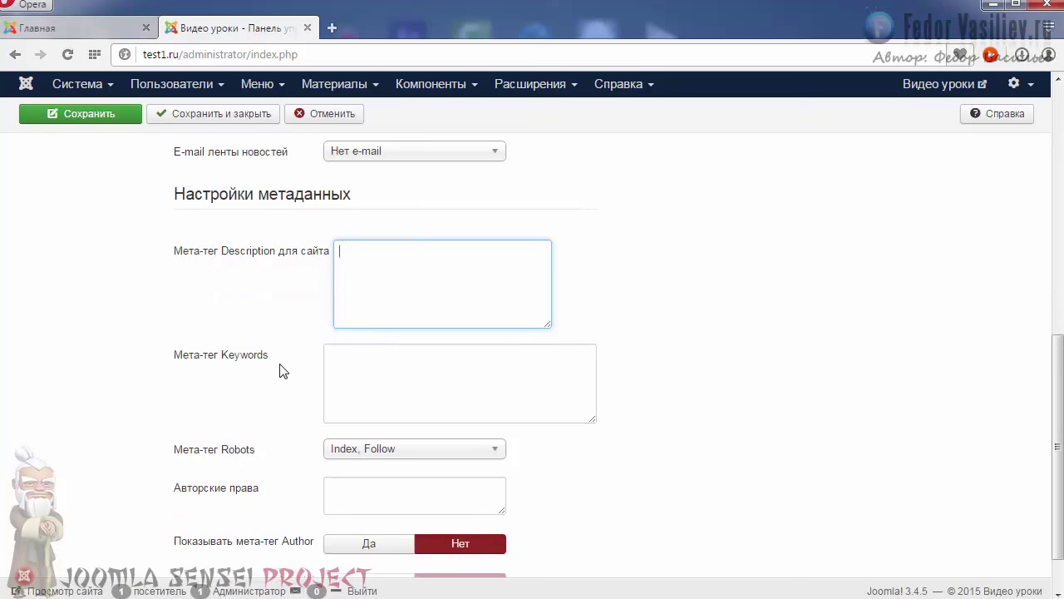
{"action": "left_click", "coordinate": [379, 370]}
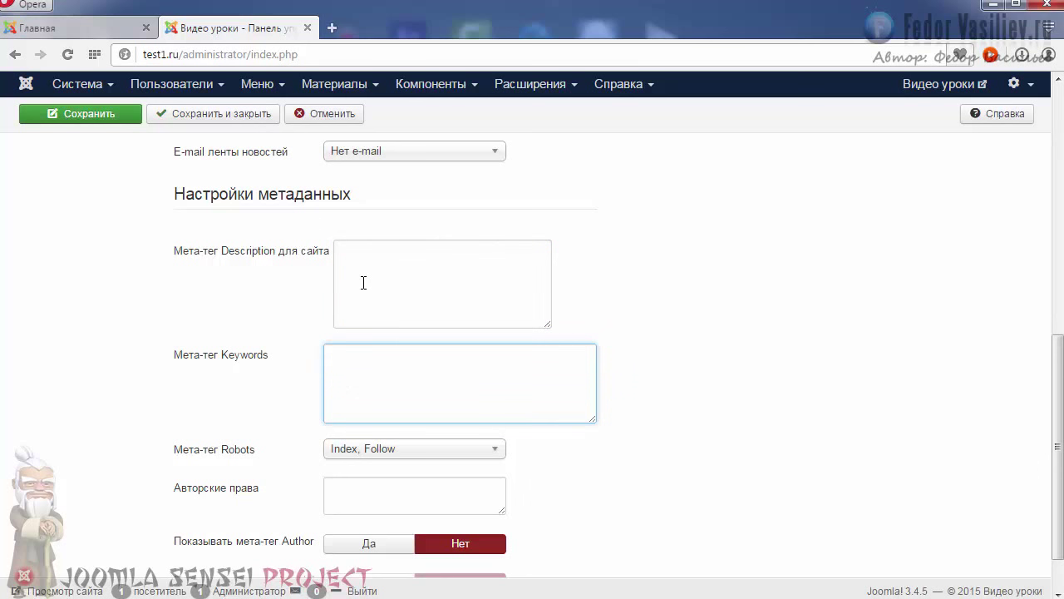
{"action": "left_click", "coordinate": [338, 355]}
- Try No index, no follow for Мета-тег Robots, and restore it to Index, Follow
{"action": "scroll", "coordinate": [333, 382], "scroll_direction": "down", "scroll_amount": 1}
{"action": "mouse_move", "coordinate": [184, 397]}
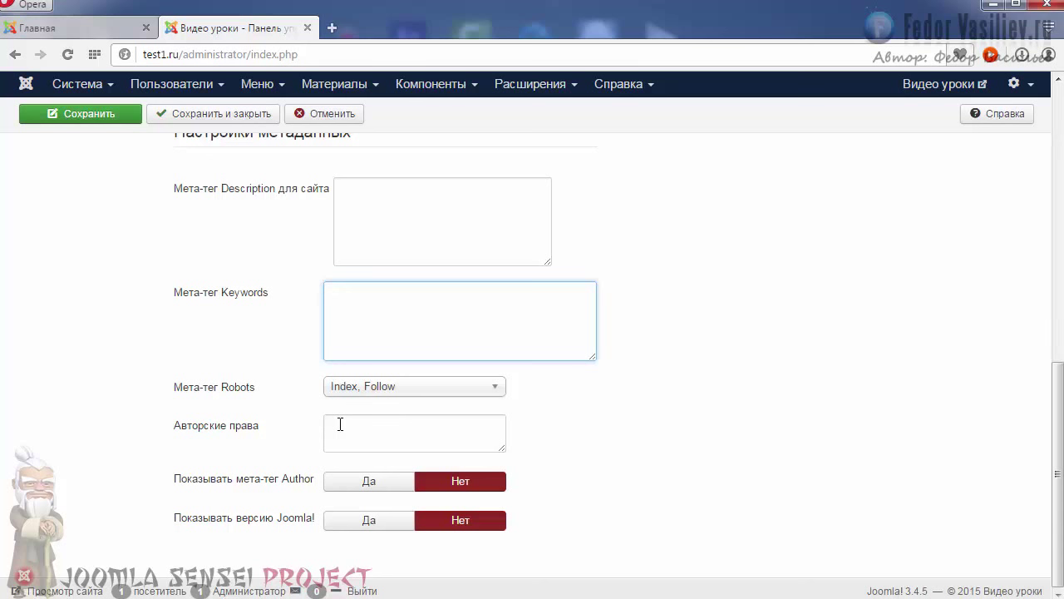
{"action": "left_click", "coordinate": [345, 390]}
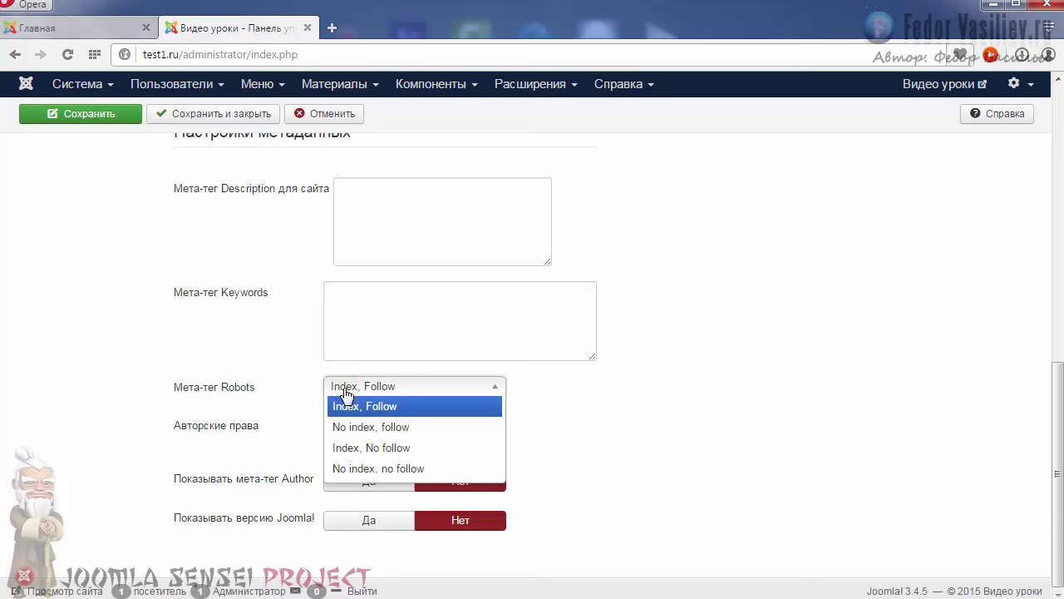
{"action": "left_click", "coordinate": [347, 470]}
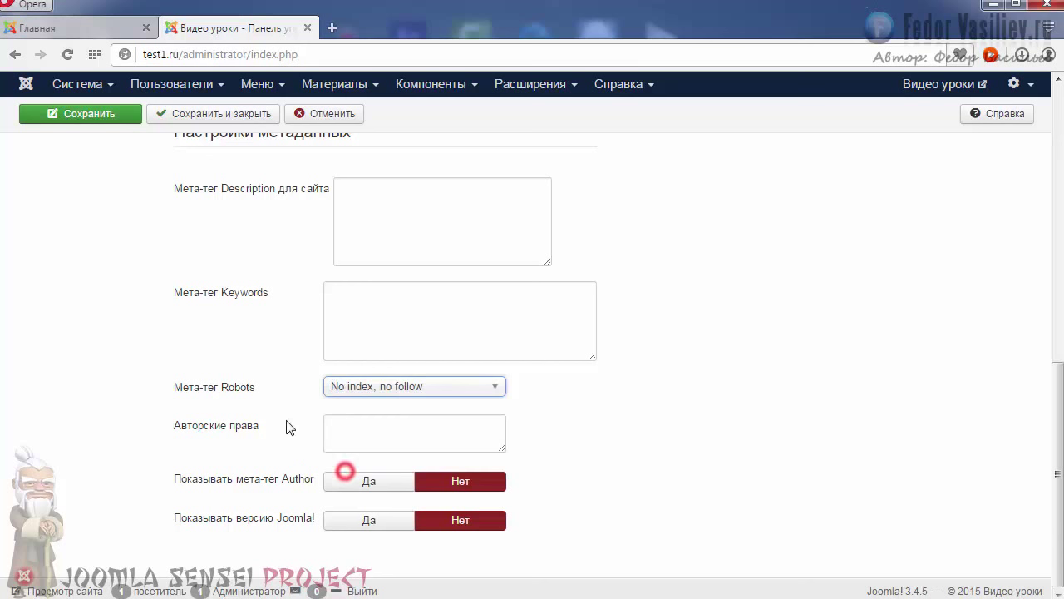
{"action": "left_click", "coordinate": [338, 394]}
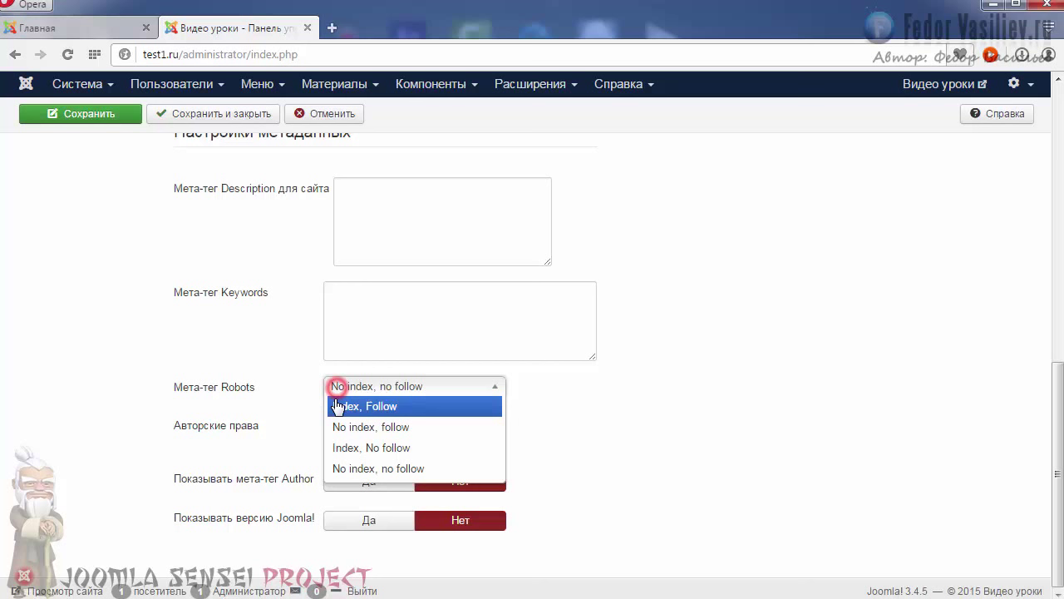
{"action": "left_click", "coordinate": [349, 471]}
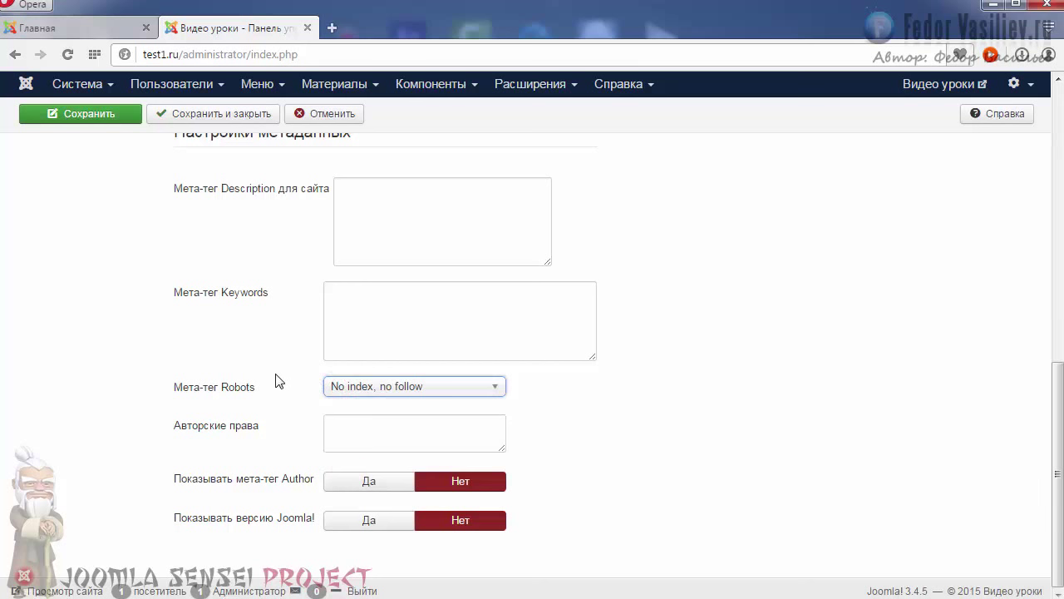
{"action": "left_click", "coordinate": [346, 389]}
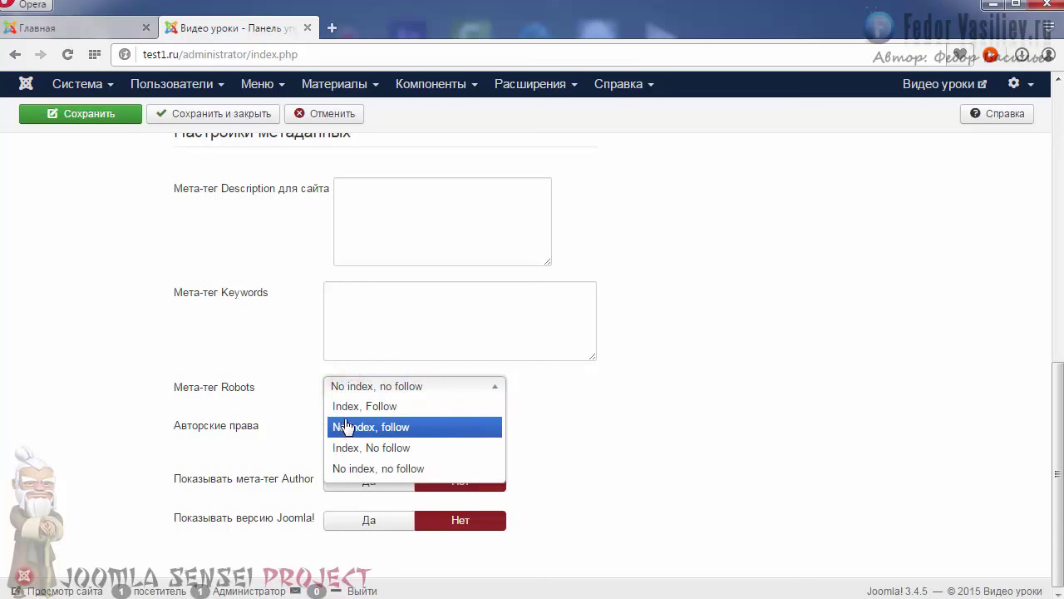
{"action": "left_click", "coordinate": [349, 406]}
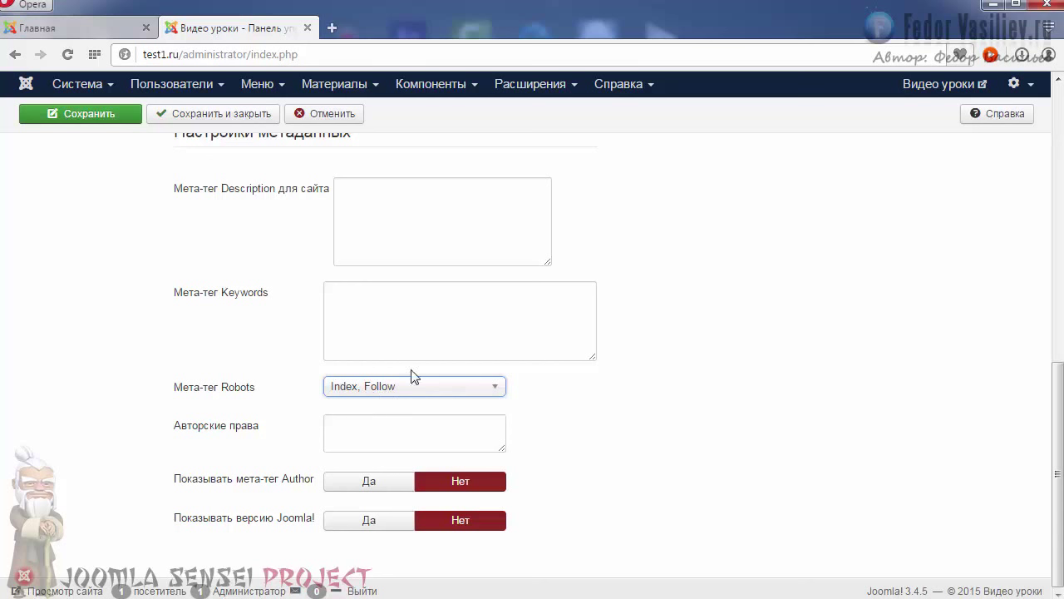
- Enlarge the Авторские права text box and read the field's hint
{"action": "left_click", "coordinate": [347, 429]}
{"action": "left_click", "coordinate": [375, 432]}
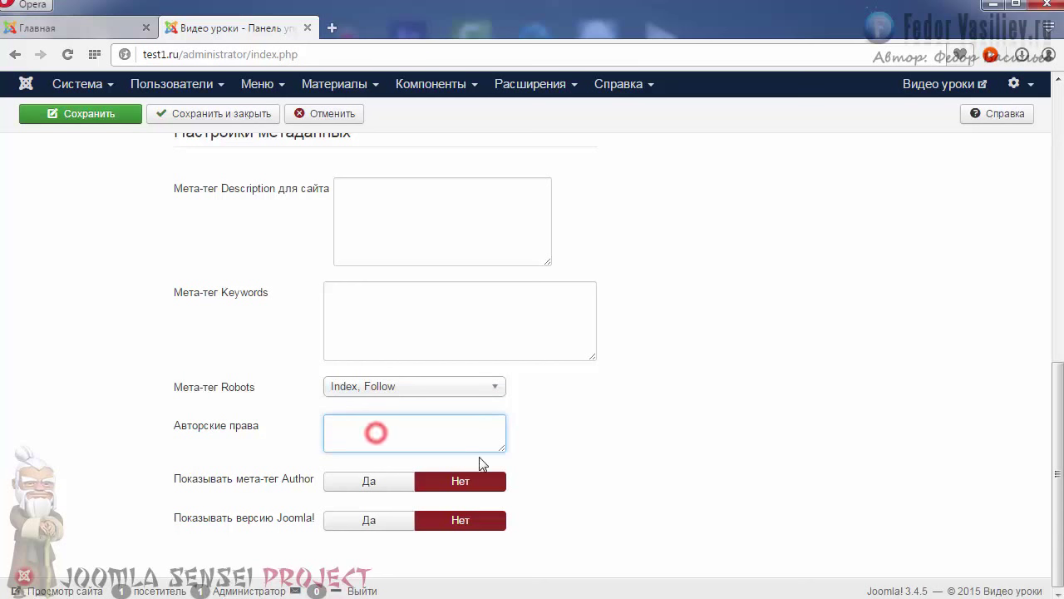
{"action": "left_click_drag", "start_coordinate": [503, 449], "coordinate": [555, 467]}
{"action": "mouse_move", "coordinate": [242, 431]}
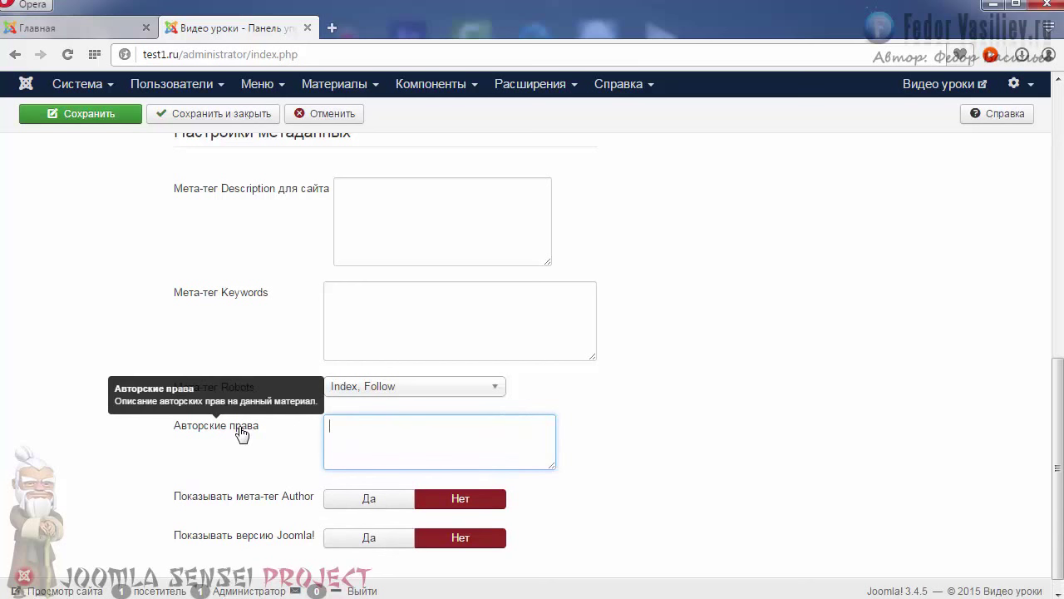
- Read the hint for Показывать версию Joomla! and choose Нет for that option
{"action": "mouse_move", "coordinate": [181, 549]}
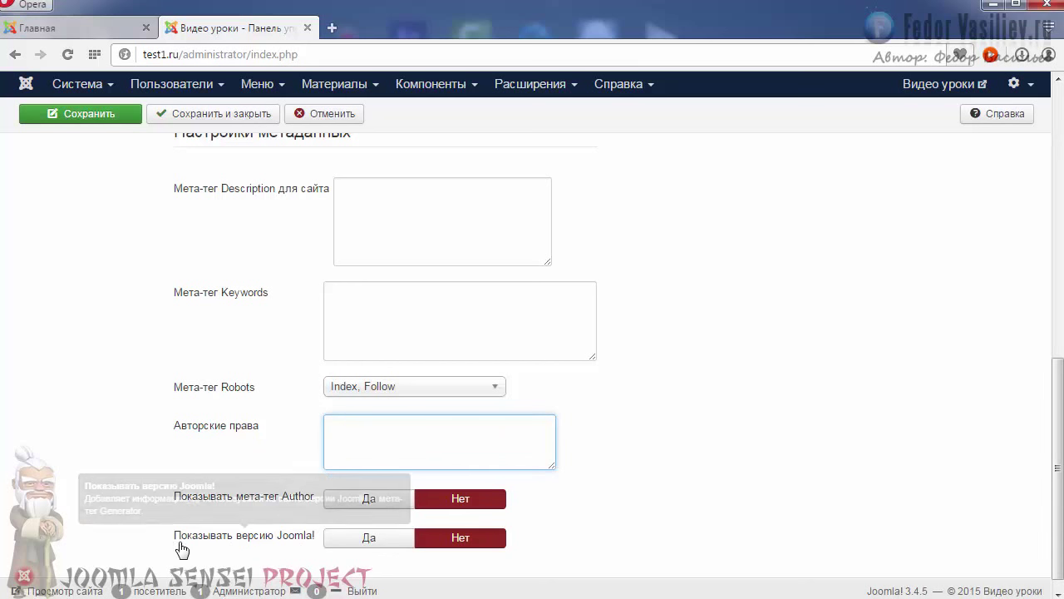
{"action": "left_click", "coordinate": [473, 541]}
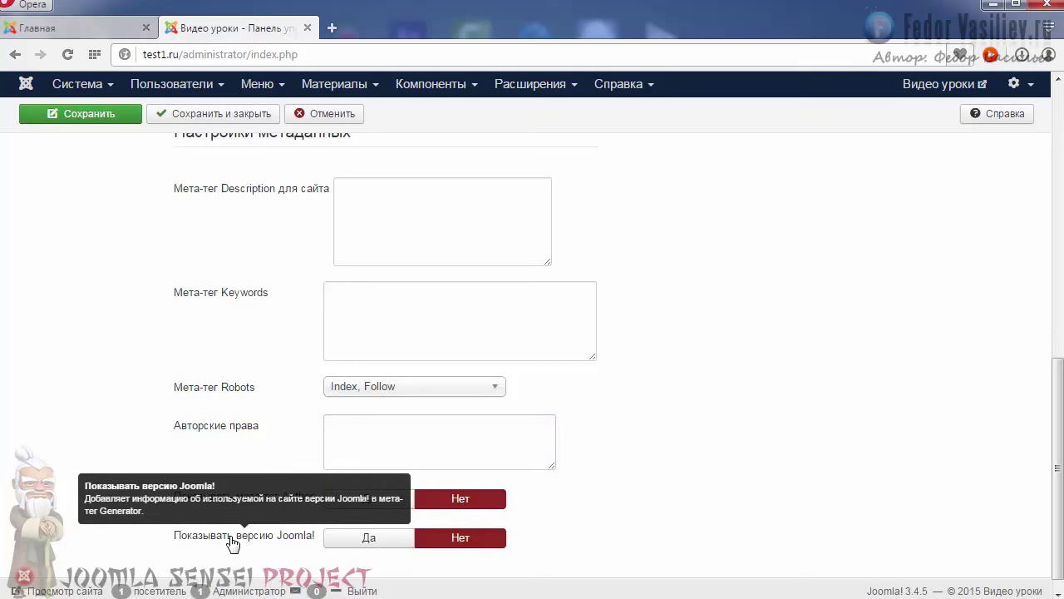
{"action": "left_click_drag", "start_coordinate": [232, 542], "coordinate": [299, 543]}
{"action": "left_click", "coordinate": [296, 543]}
- Go back to the start of the site settings and examine Настройки SEO, including the hint for Включить SEF (ЧПУ)
{"action": "scroll", "coordinate": [416, 499], "scroll_direction": "up", "scroll_amount": 15}
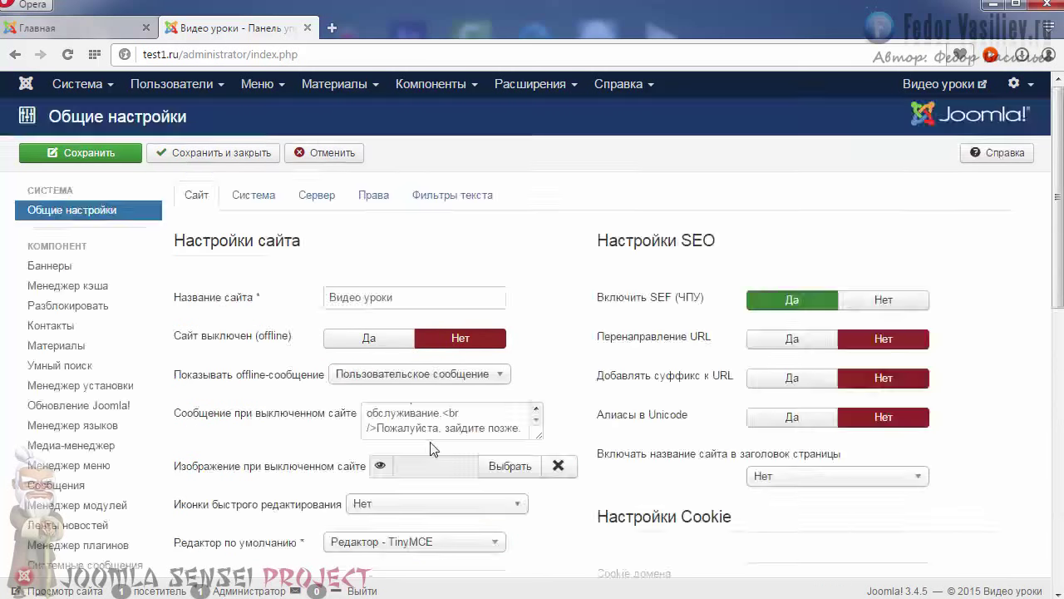
{"action": "scroll", "coordinate": [434, 441], "scroll_direction": "down", "scroll_amount": 5}
{"action": "scroll", "coordinate": [434, 441], "scroll_direction": "up", "scroll_amount": 5}
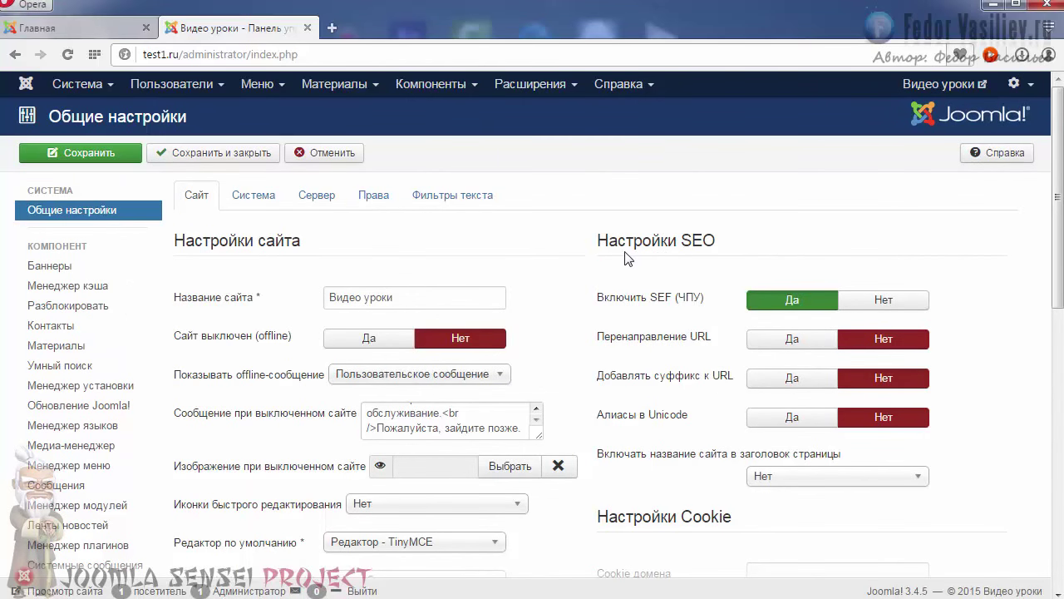
{"action": "left_click_drag", "start_coordinate": [608, 240], "coordinate": [753, 239]}
{"action": "left_click", "coordinate": [599, 239]}
{"action": "mouse_move", "coordinate": [688, 304]}
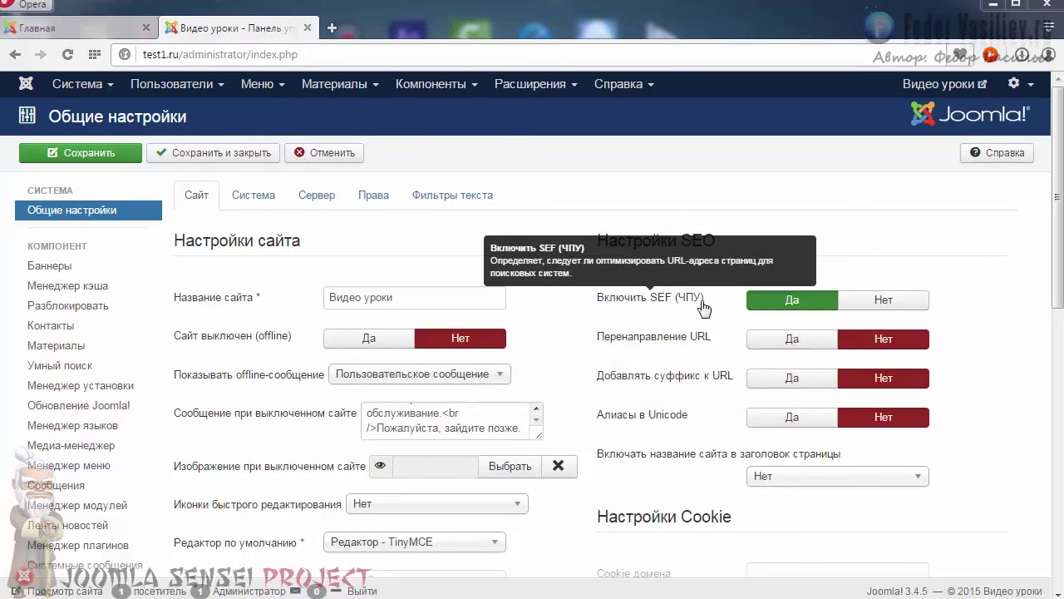
- From the site's home page, open the full article Виджеты эффекты на ссылках V.4 в Adobe Muse and bring up its address for inspection
{"action": "left_click", "coordinate": [98, 28]}
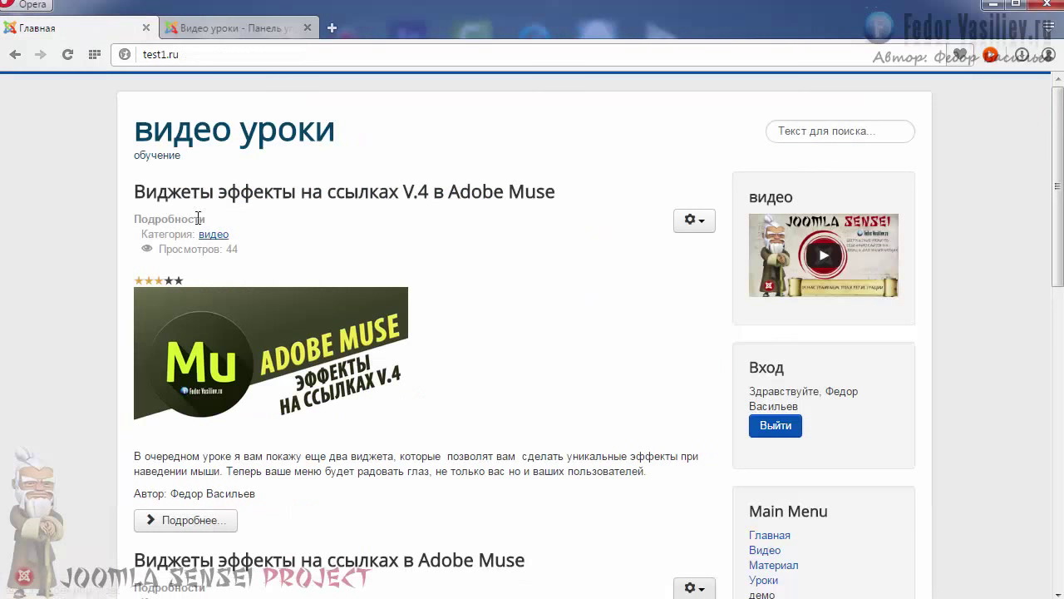
{"action": "scroll", "coordinate": [183, 376], "scroll_direction": "down", "scroll_amount": 3}
{"action": "left_click", "coordinate": [171, 270]}
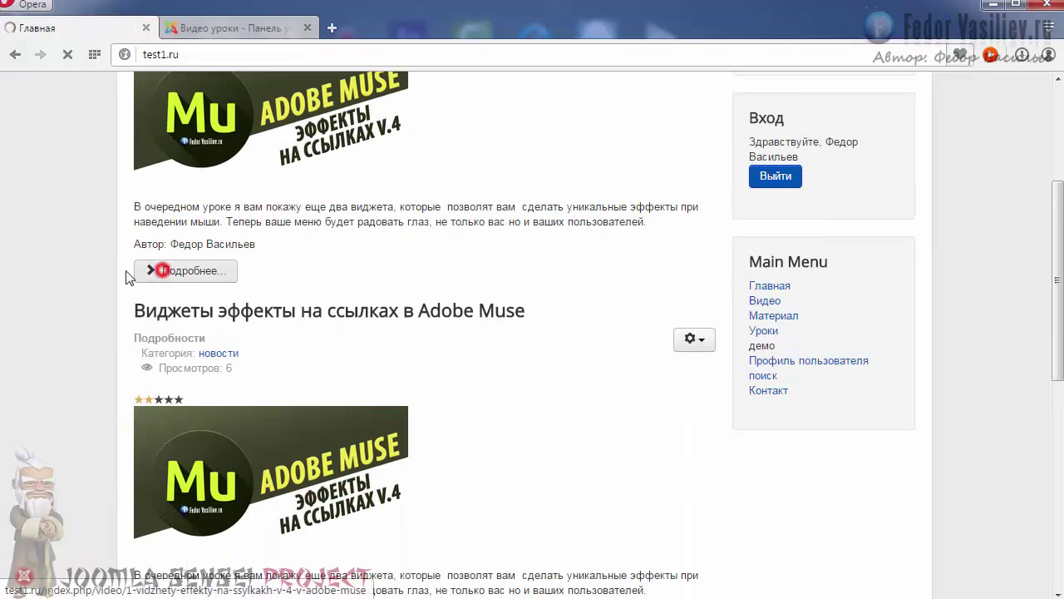
{"action": "left_click", "coordinate": [192, 54]}
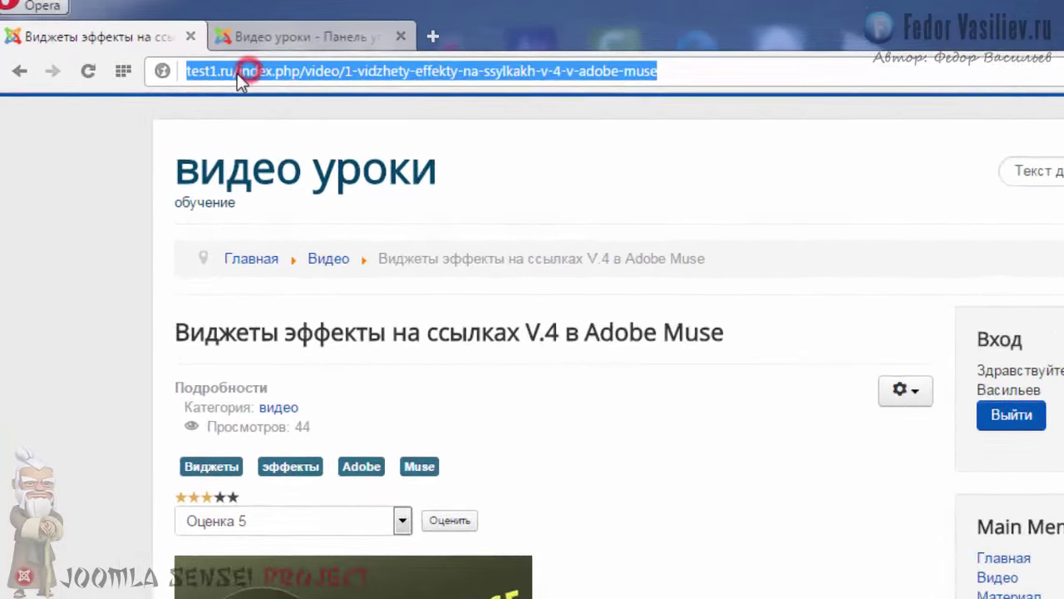
{"action": "left_click", "coordinate": [183, 55]}
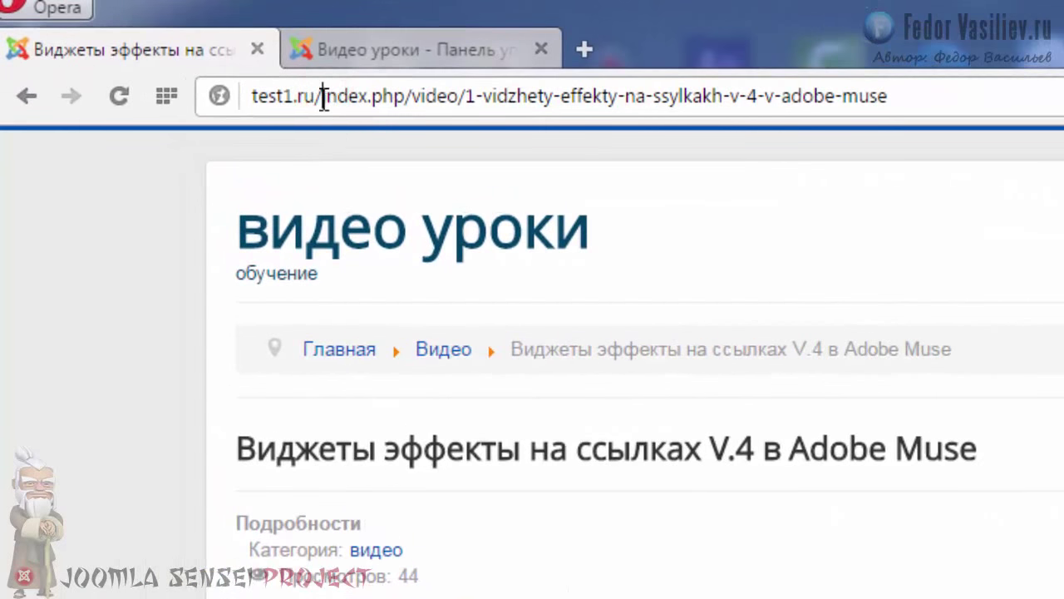
- Examine the index.php segment in the article's address and how it sits between the domain and the rest of the path
{"action": "left_click_drag", "start_coordinate": [323, 97], "coordinate": [396, 98]}
{"action": "left_click", "coordinate": [432, 98]}
{"action": "left_click_drag", "start_coordinate": [405, 97], "coordinate": [325, 108]}
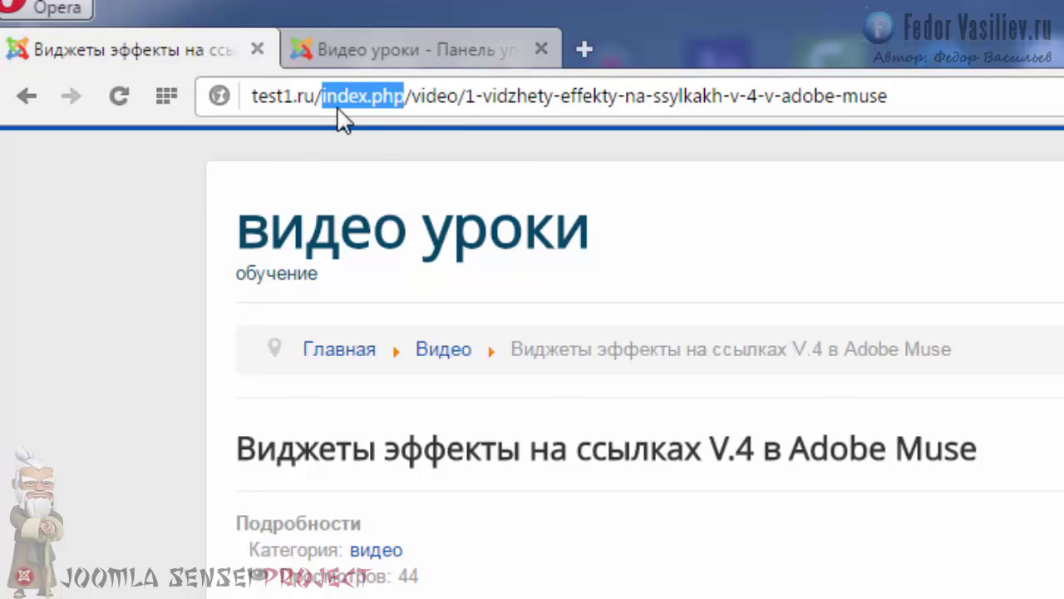
{"action": "left_click", "coordinate": [352, 97]}
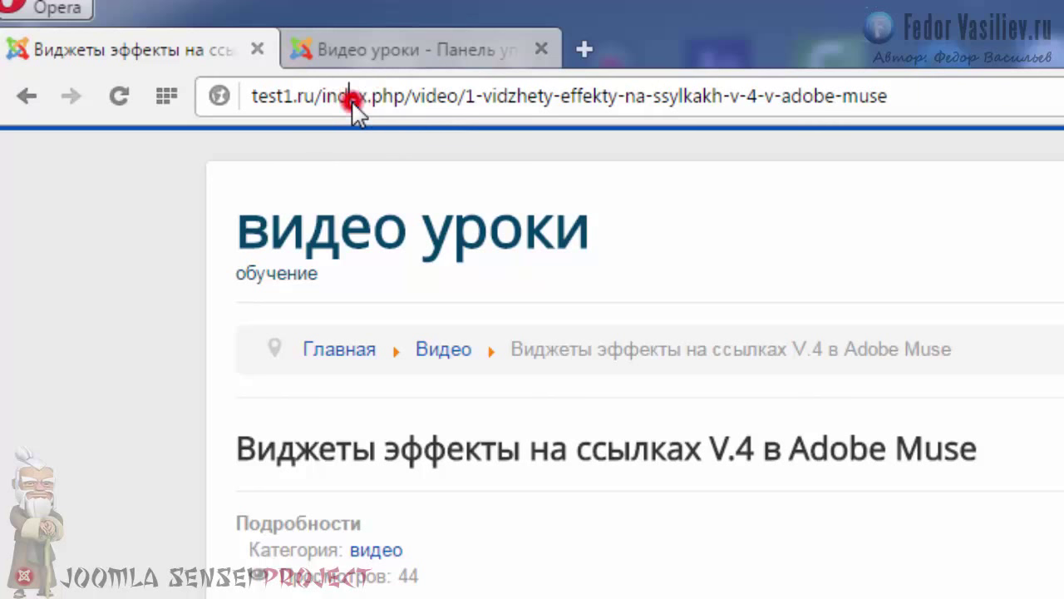
{"action": "left_click", "coordinate": [404, 96]}
{"action": "left_click", "coordinate": [902, 96]}
{"action": "left_click", "coordinate": [885, 96]}
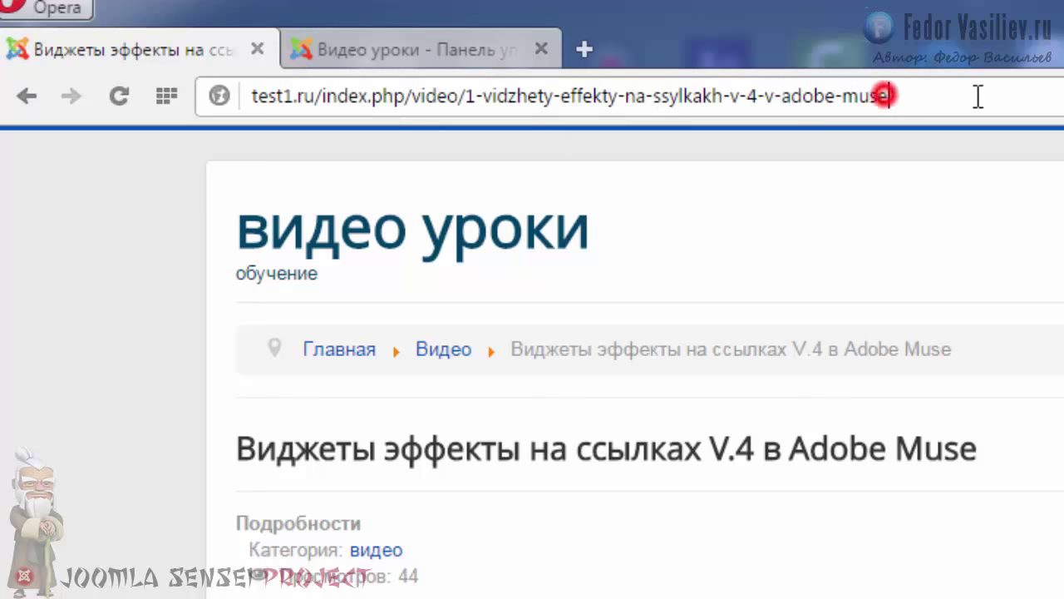
{"action": "left_click", "coordinate": [826, 96]}
{"action": "left_click_drag", "start_coordinate": [946, 97], "coordinate": [178, 101]}
{"action": "left_click", "coordinate": [303, 92]}
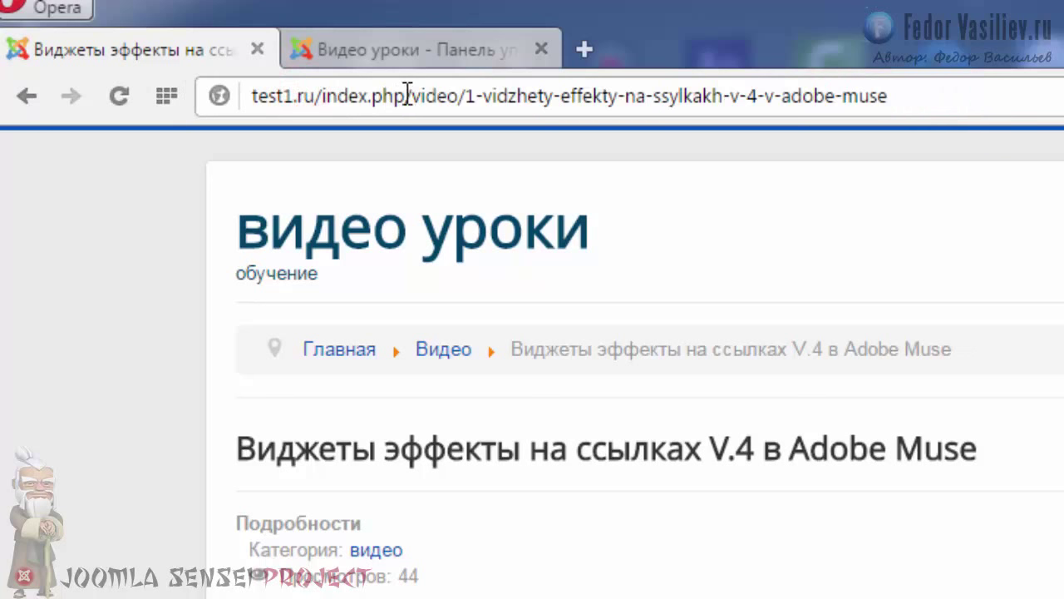
{"action": "double_click", "coordinate": [408, 94]}
{"action": "left_click", "coordinate": [364, 95]}
{"action": "double_click", "coordinate": [399, 94]}
{"action": "left_click", "coordinate": [483, 94]}
{"action": "left_click_drag", "start_coordinate": [324, 96], "coordinate": [405, 94]}
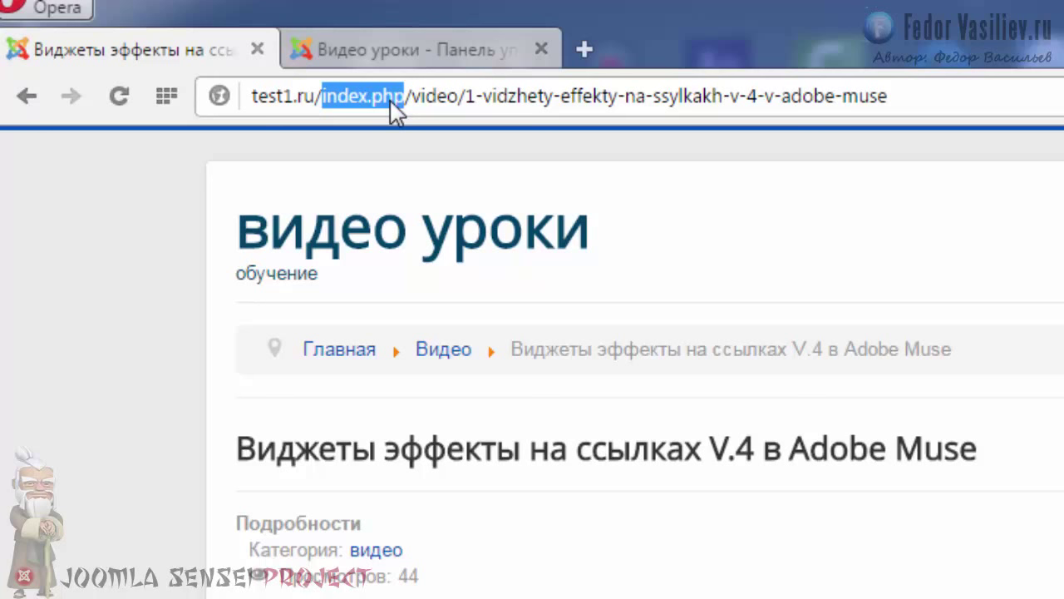
{"action": "left_click", "coordinate": [320, 98]}
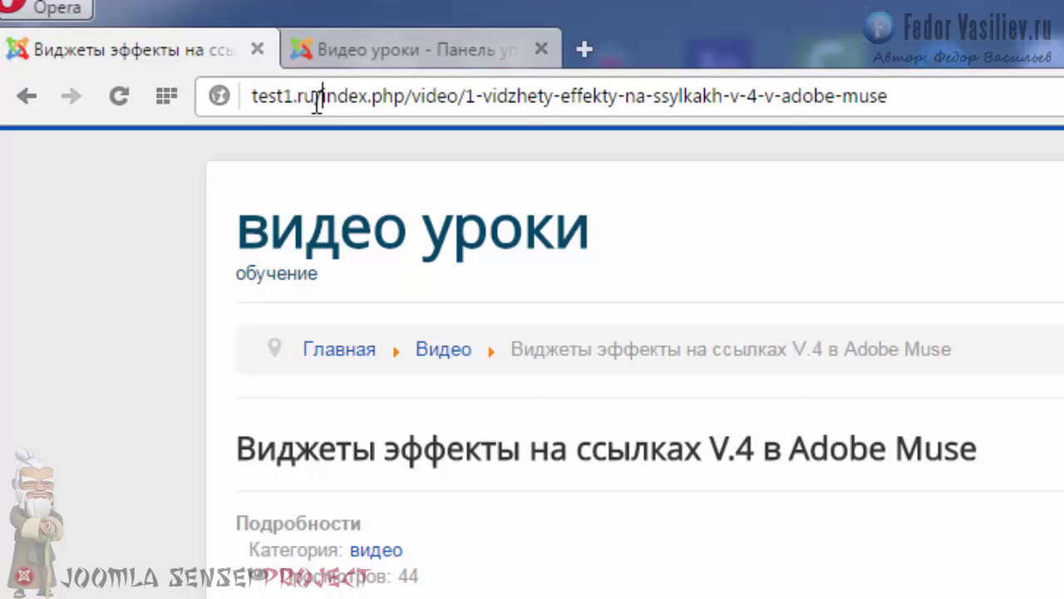
- Examine the article's complete address, from the domain through the video section to the article alias
{"action": "left_click_drag", "start_coordinate": [931, 95], "coordinate": [246, 114]}
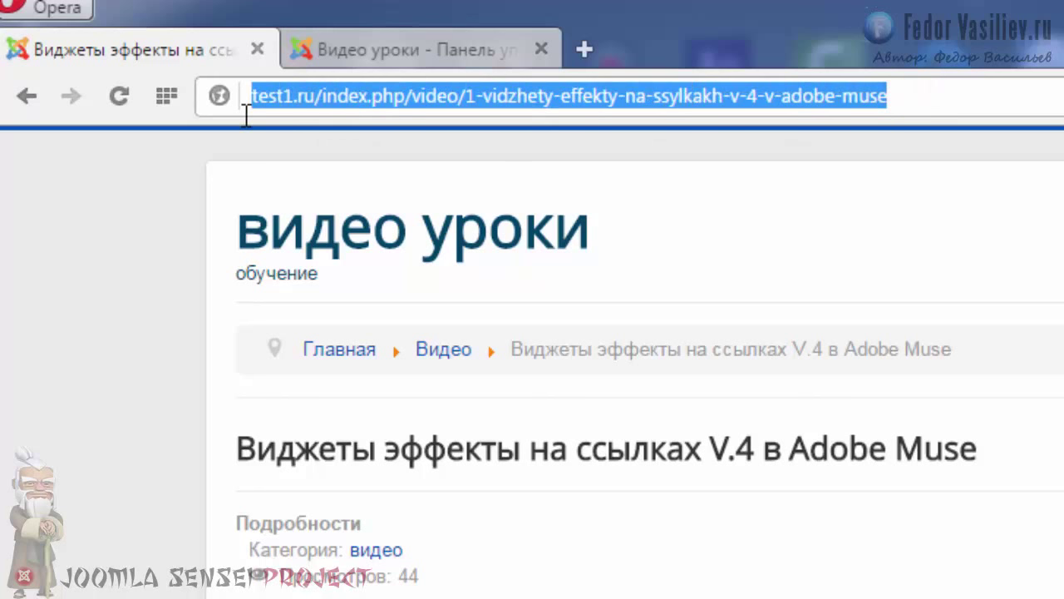
{"action": "left_click", "coordinate": [293, 98]}
{"action": "left_click", "coordinate": [320, 98]}
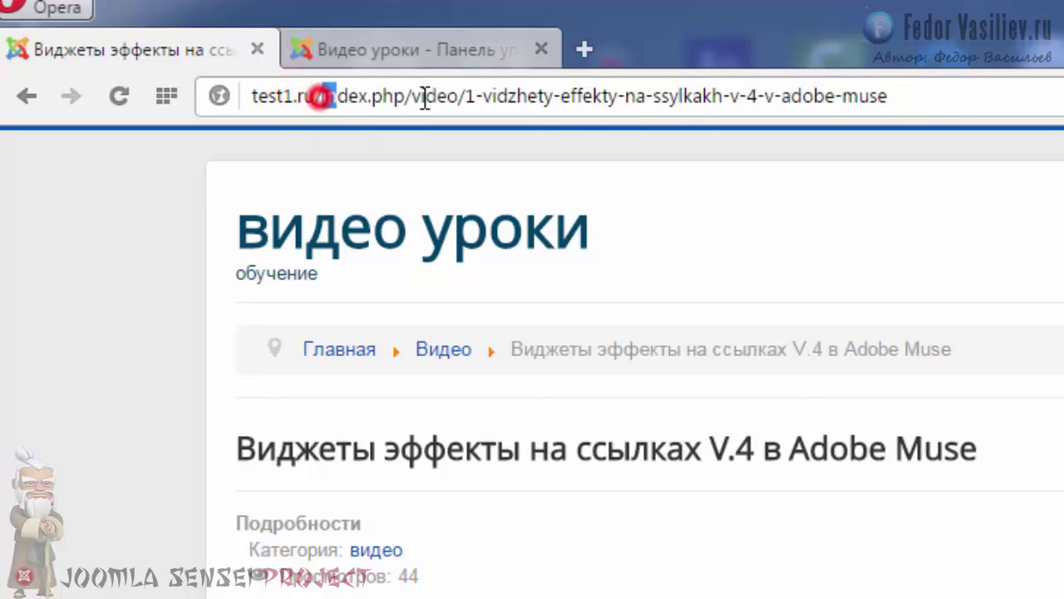
{"action": "left_click_drag", "start_coordinate": [424, 99], "coordinate": [427, 100]}
{"action": "left_click", "coordinate": [426, 97]}
{"action": "left_click", "coordinate": [899, 95]}
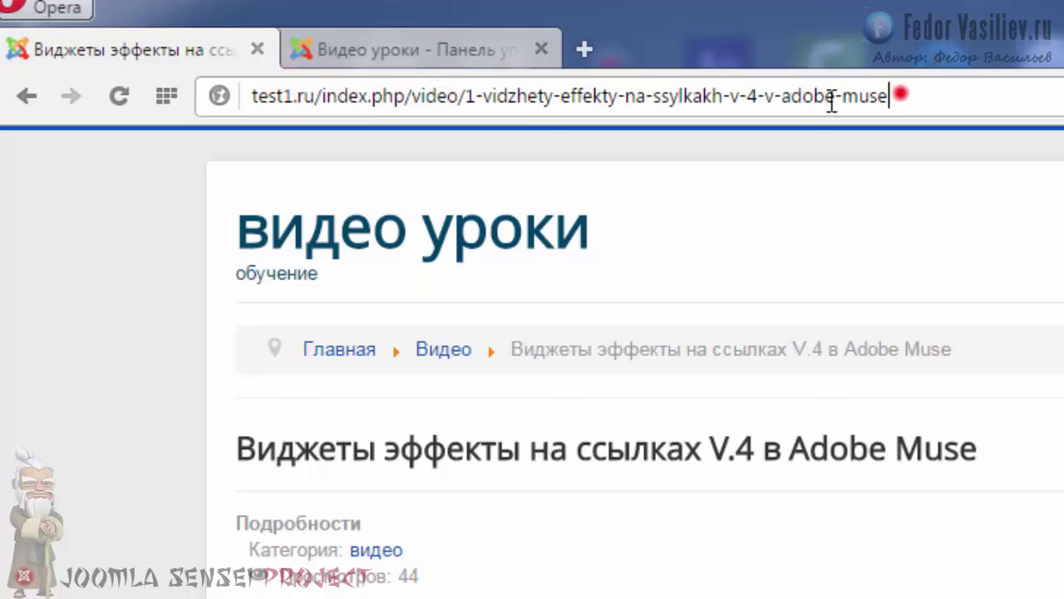
- Examine how the index.php and video segments and the article alias together make up the full article address
{"action": "left_click_drag", "start_coordinate": [898, 96], "coordinate": [250, 99]}
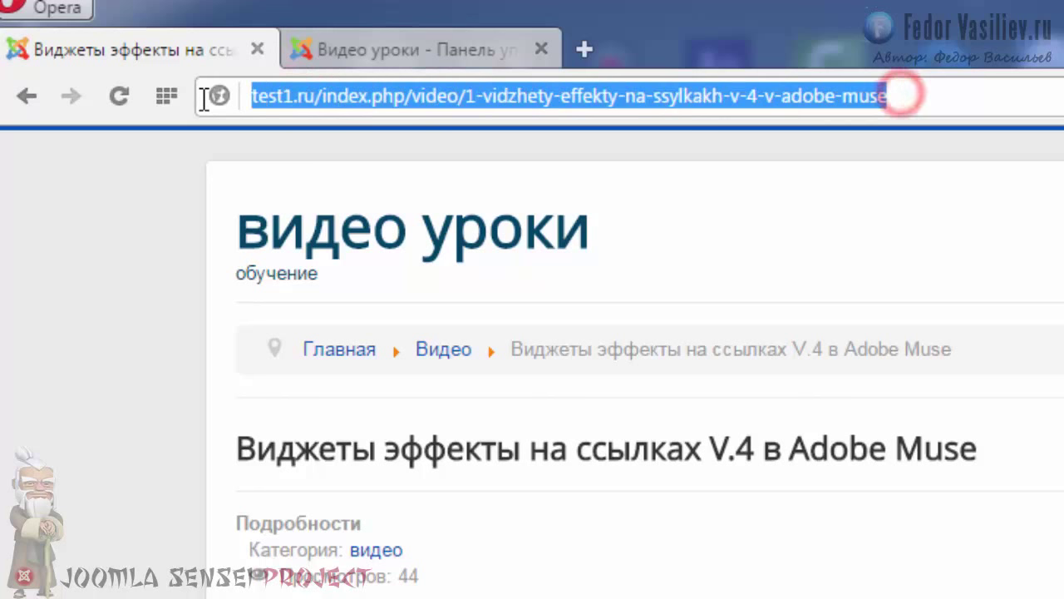
{"action": "left_click", "coordinate": [341, 98]}
{"action": "left_click_drag", "start_coordinate": [249, 97], "coordinate": [268, 124]}
{"action": "left_click", "coordinate": [799, 100]}
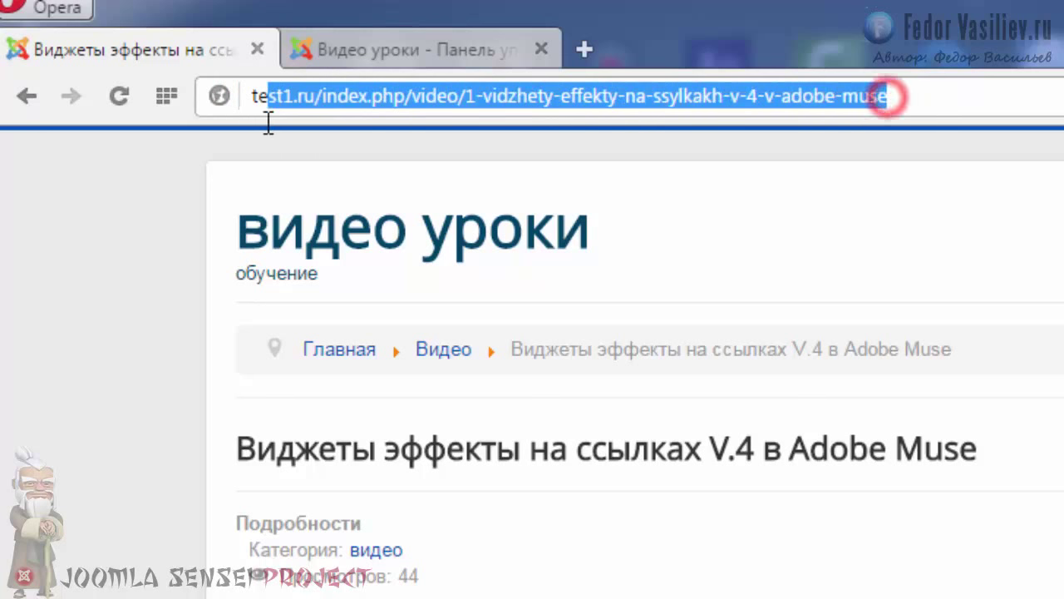
{"action": "left_click", "coordinate": [372, 93]}
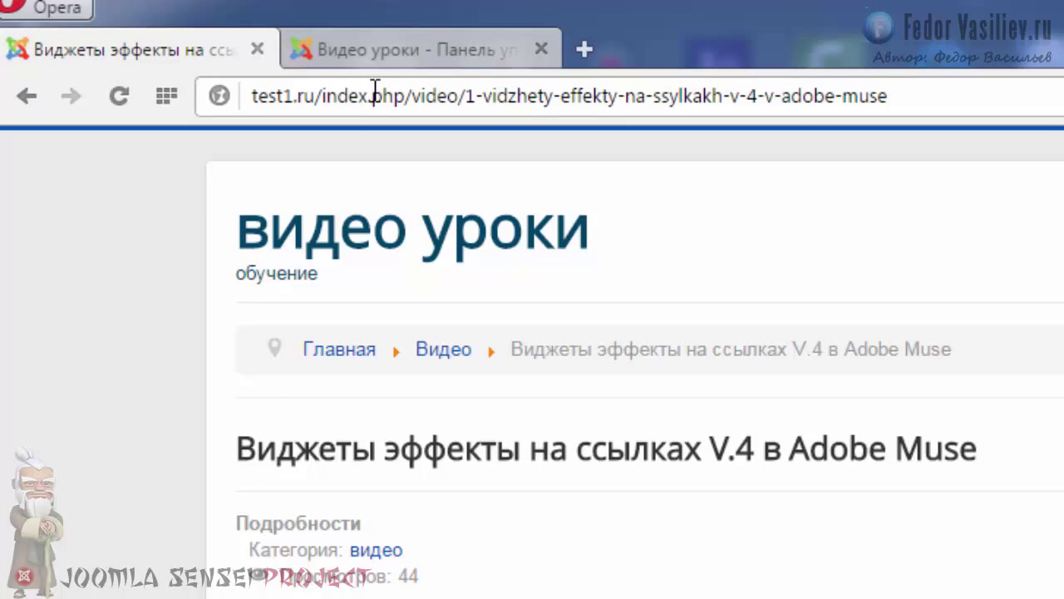
{"action": "left_click", "coordinate": [415, 96]}
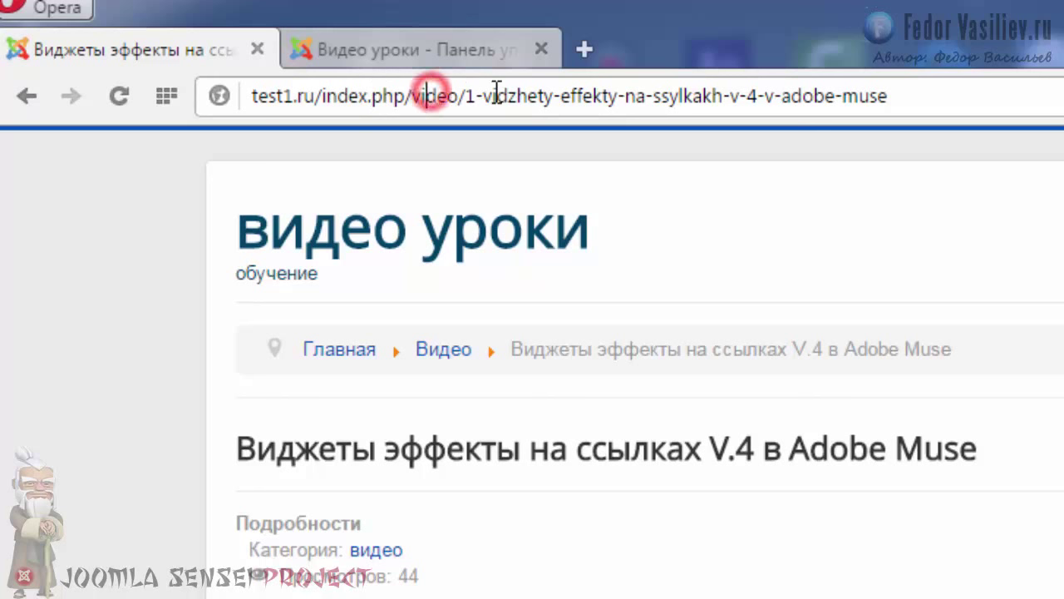
{"action": "left_click", "coordinate": [920, 93], "text": "shift"}
{"action": "key", "text": "ctrl+a"}
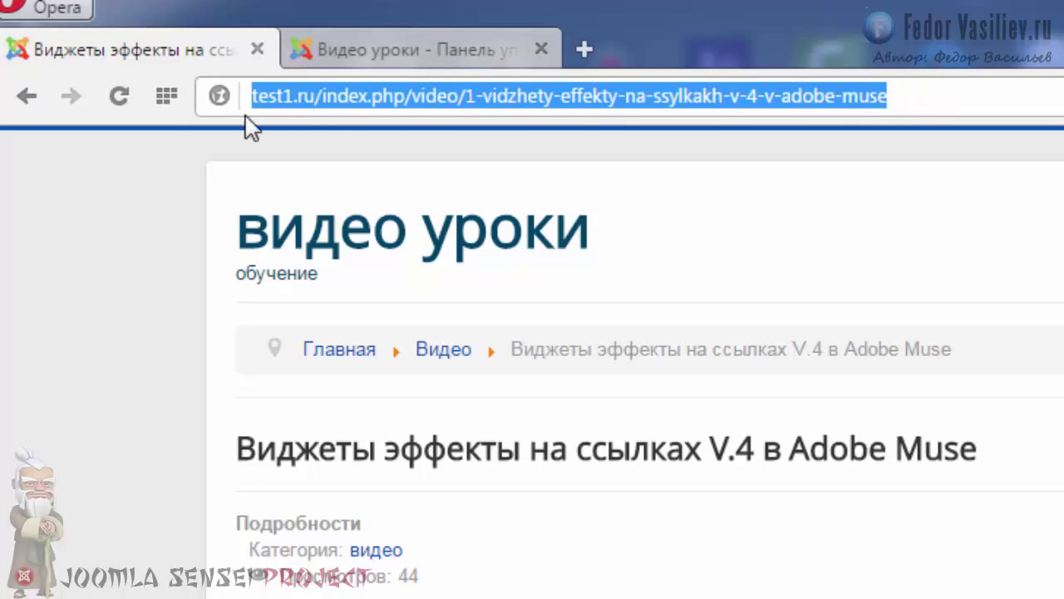
{"action": "left_click", "coordinate": [349, 98]}
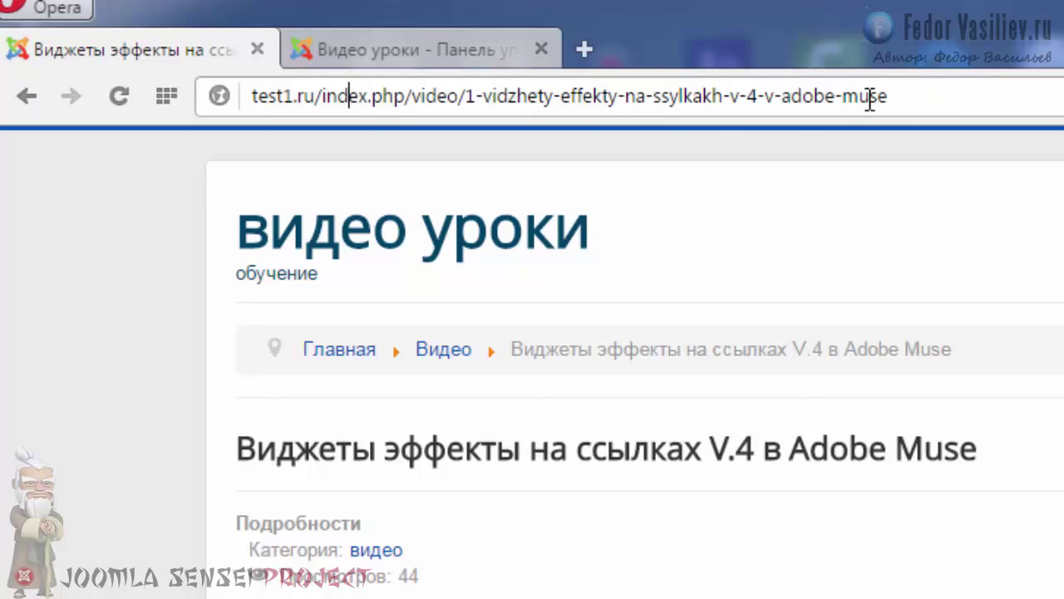
{"action": "left_click", "coordinate": [914, 97], "text": "shift"}
{"action": "key", "text": "ctrl+a"}
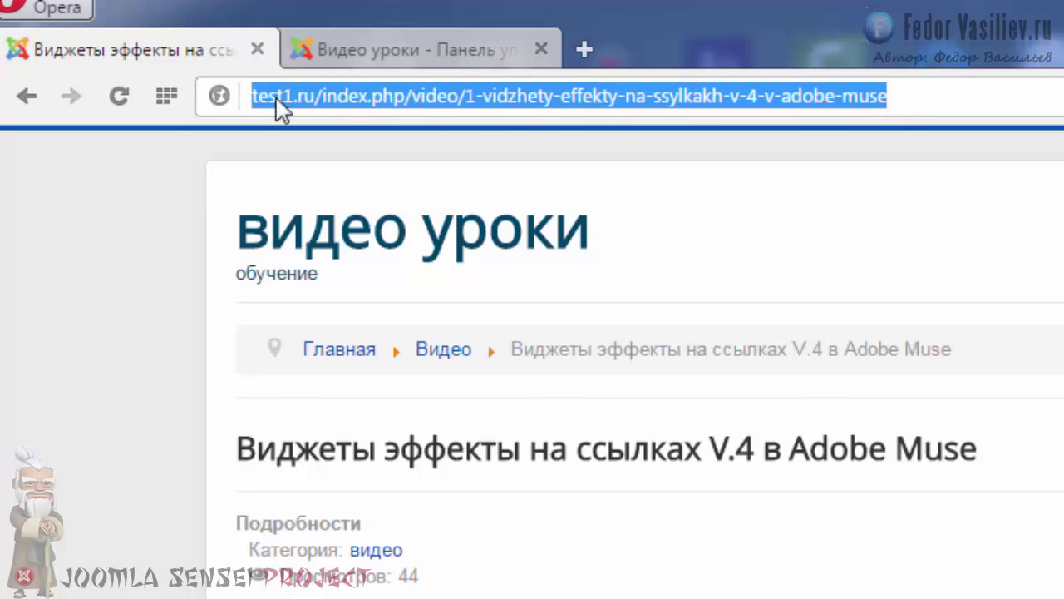
{"action": "left_click", "coordinate": [278, 95]}
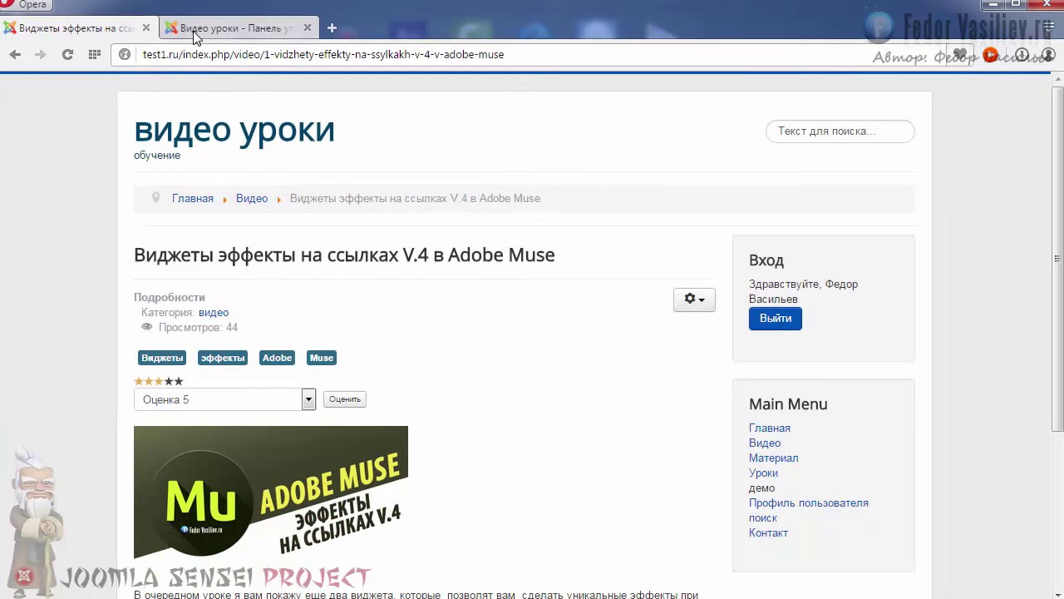
- Go back to the control panel, set Перенаправление URL and Добавлять суффикс к URL to Да, then save and close the settings
{"action": "left_click", "coordinate": [332, 49]}
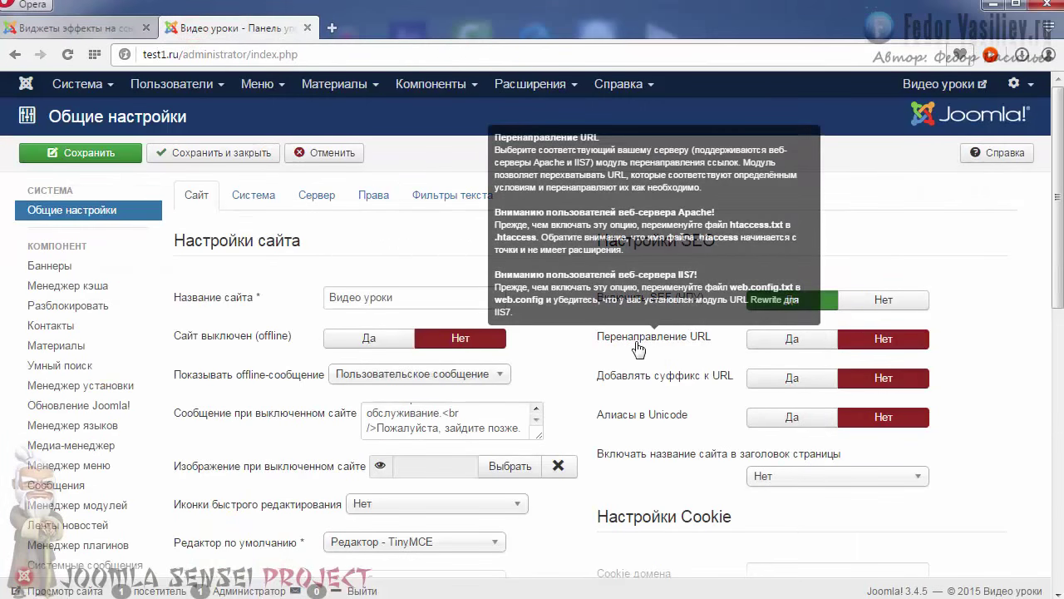
{"action": "left_click", "coordinate": [788, 341]}
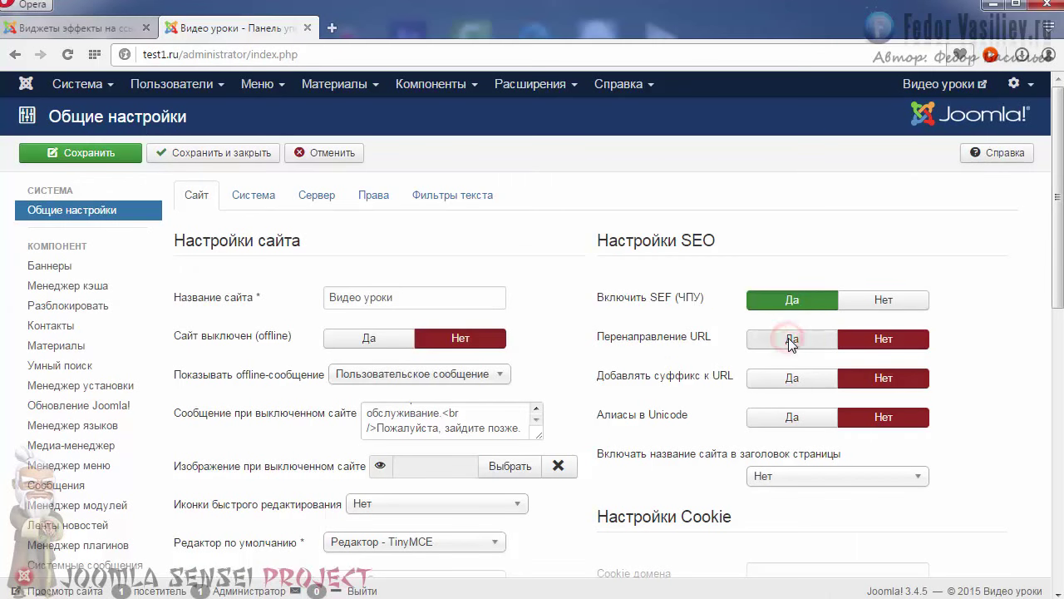
{"action": "left_click", "coordinate": [776, 379]}
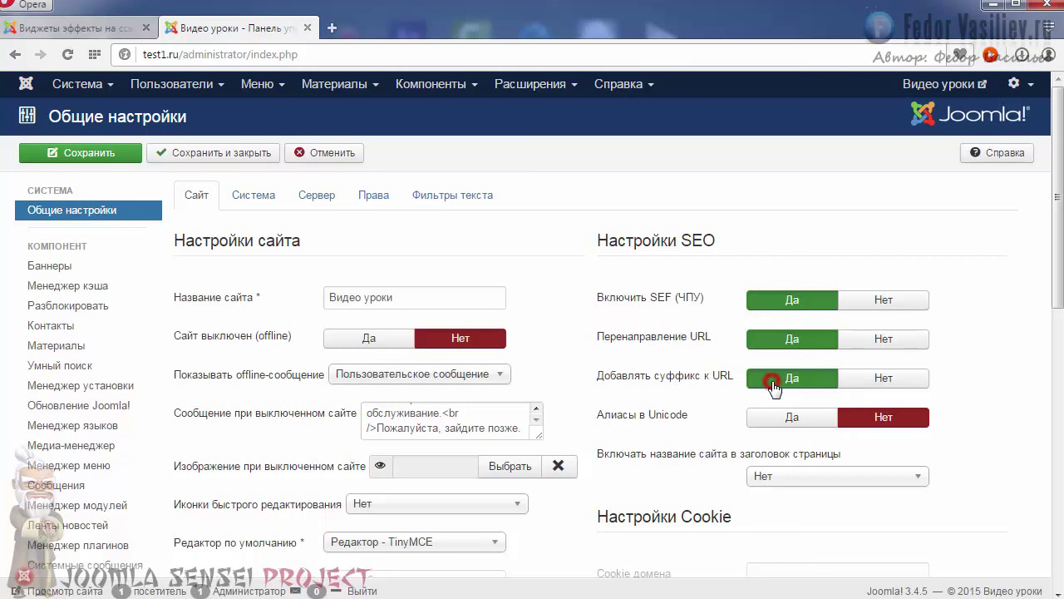
{"action": "left_click", "coordinate": [196, 152]}
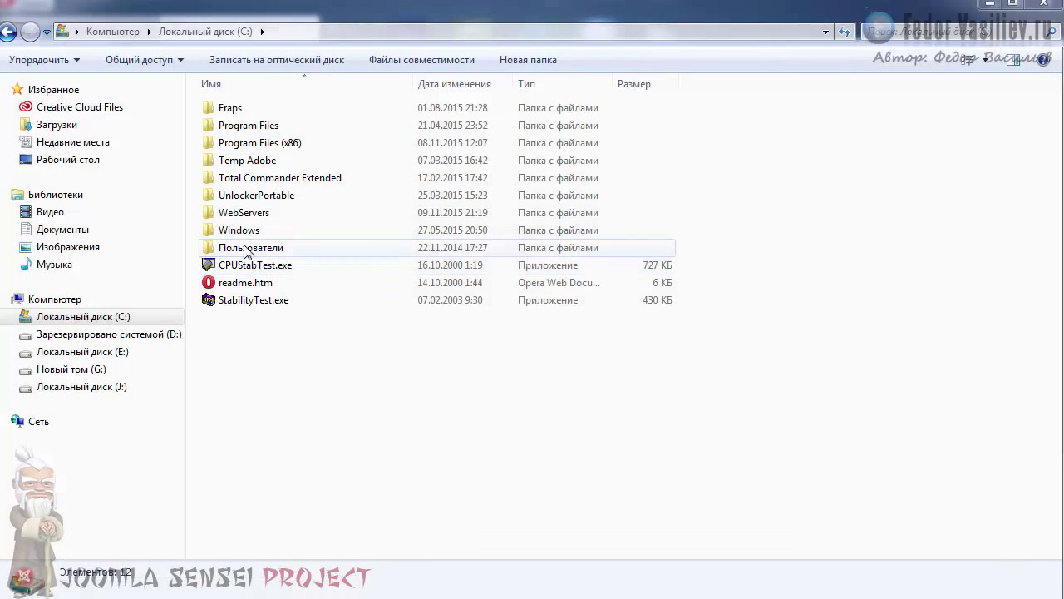
- In Windows Explorer, browse from drive C: to WebServers\home\test1.ru\www and select the htaccess.txt file
{"action": "double_click", "coordinate": [240, 211]}
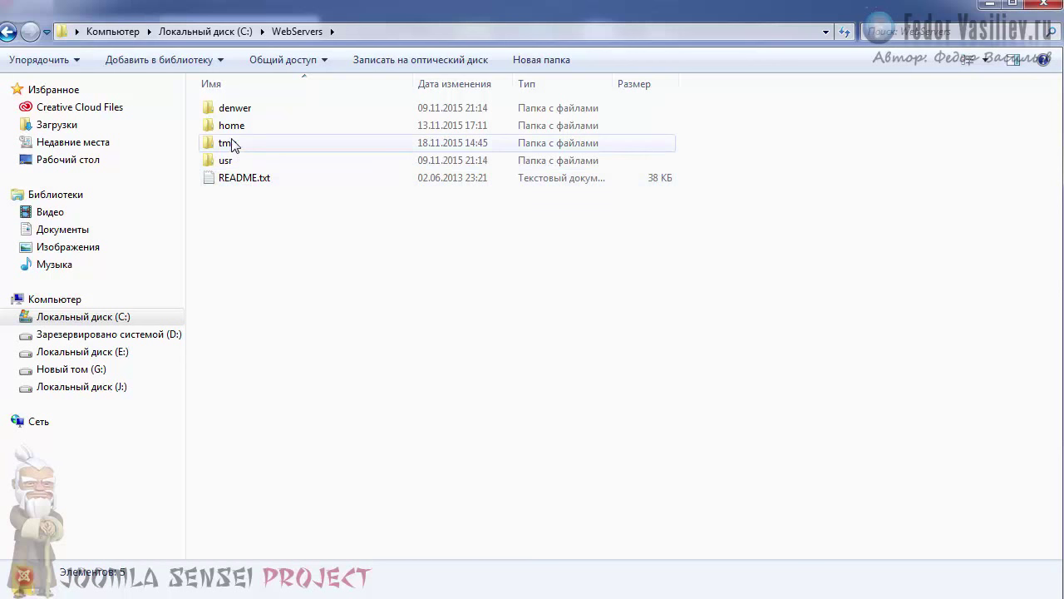
{"action": "double_click", "coordinate": [230, 126]}
{"action": "double_click", "coordinate": [233, 183]}
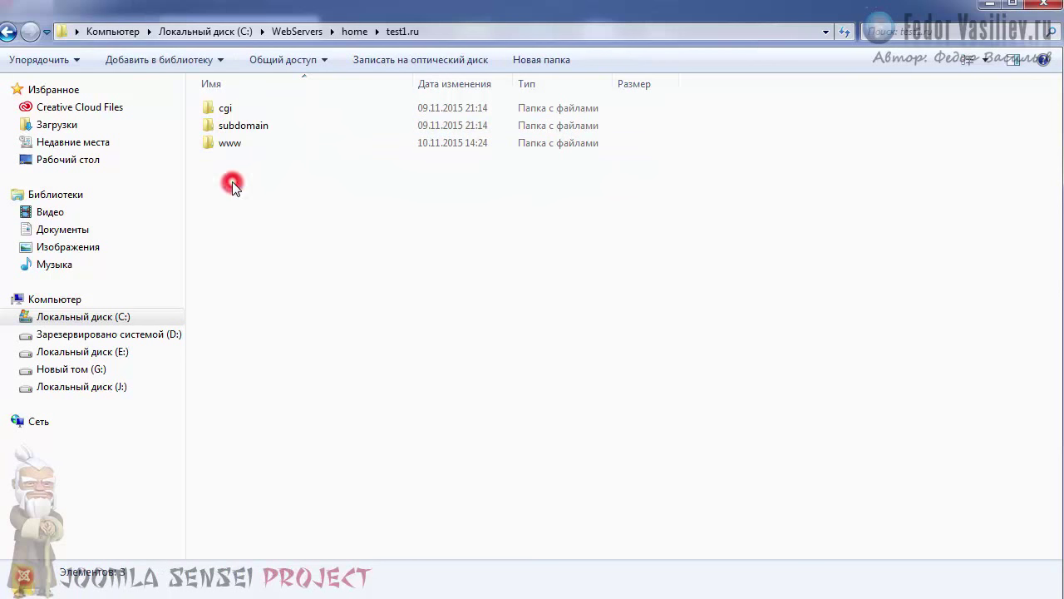
{"action": "double_click", "coordinate": [231, 144]}
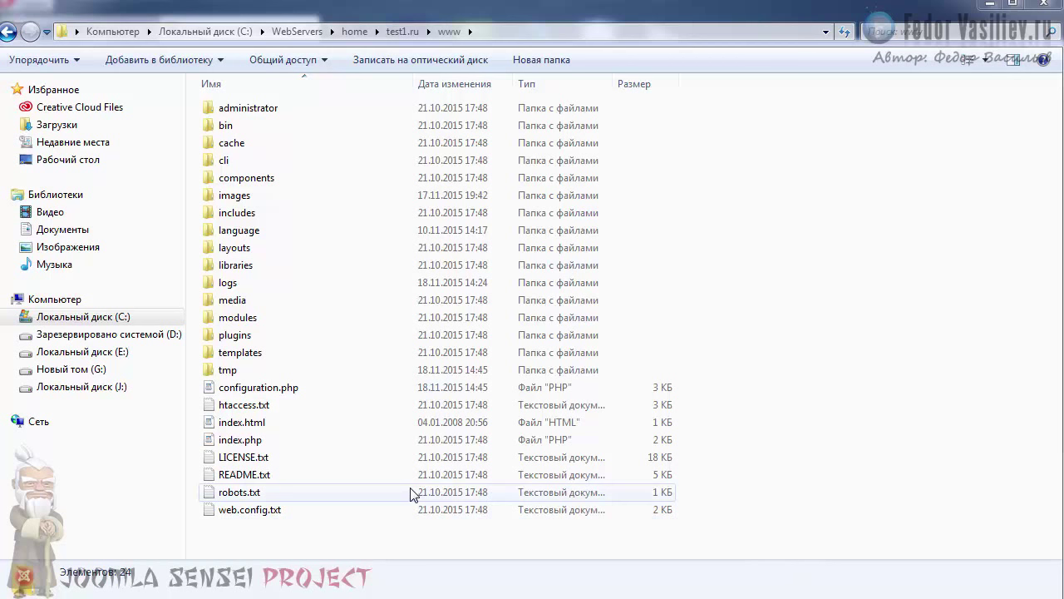
{"action": "left_click", "coordinate": [226, 405]}
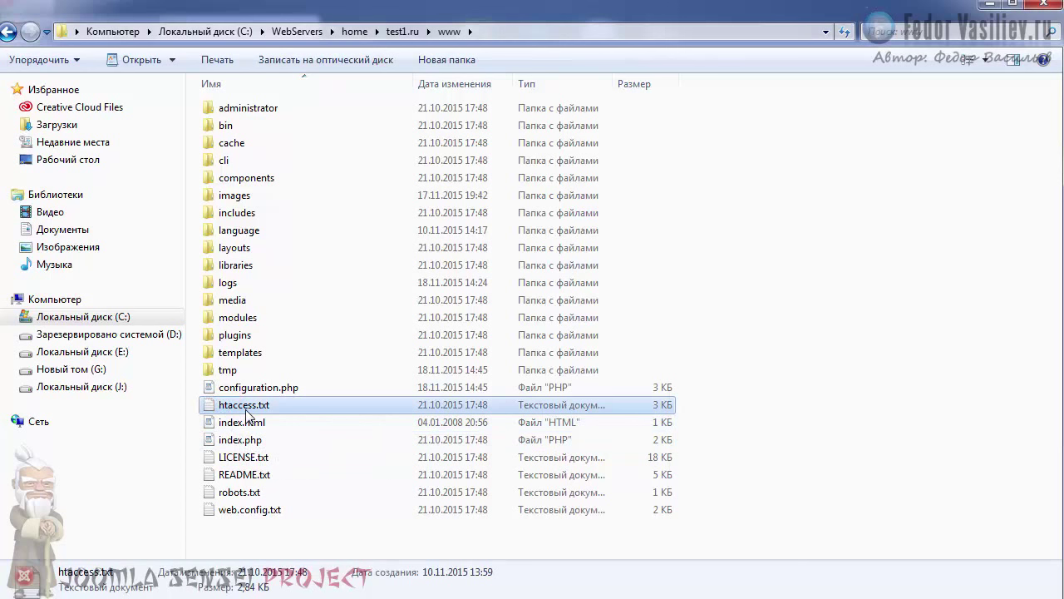
{"action": "left_click", "coordinate": [244, 406]}
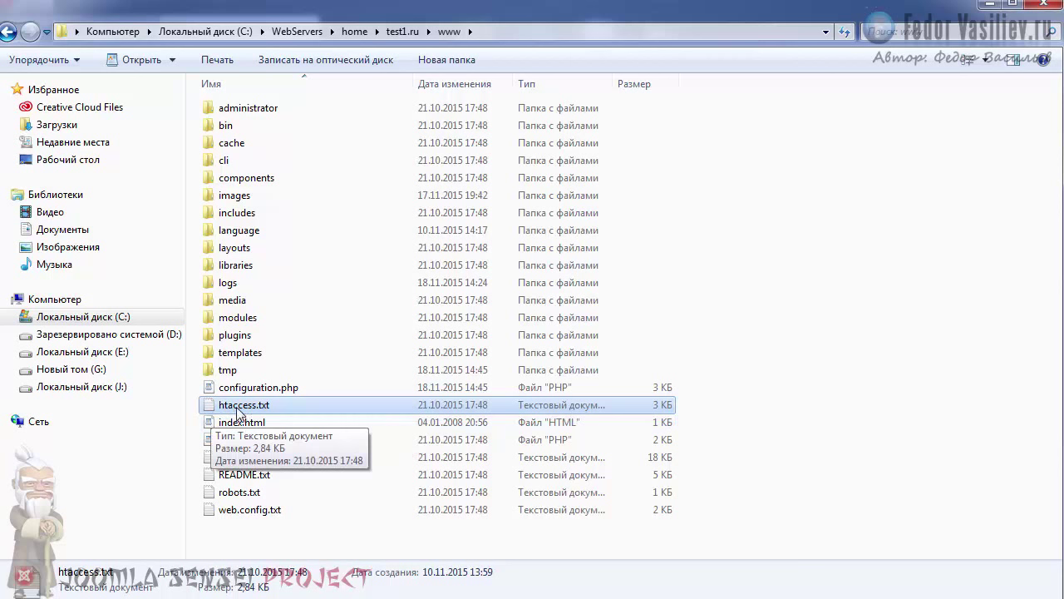
{"action": "left_click", "coordinate": [256, 404]}
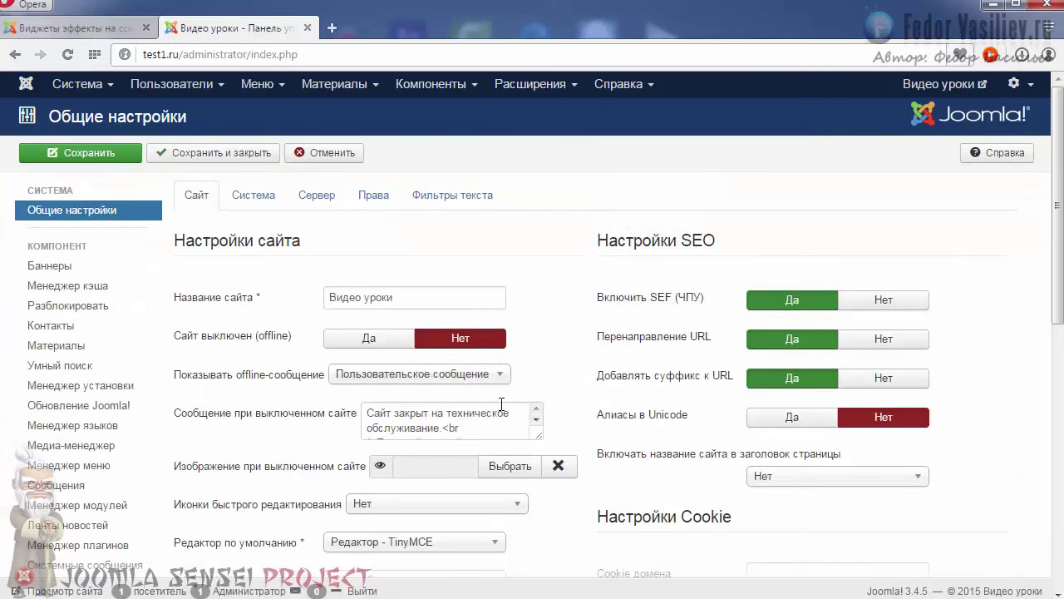
- In the browser's Настройки SEO, set Перенаправление URL, Включить SEF (ЧПУ) and Добавлять суффикс к URL to Нет
{"action": "mouse_move", "coordinate": [648, 342]}
{"action": "left_click", "coordinate": [870, 339]}
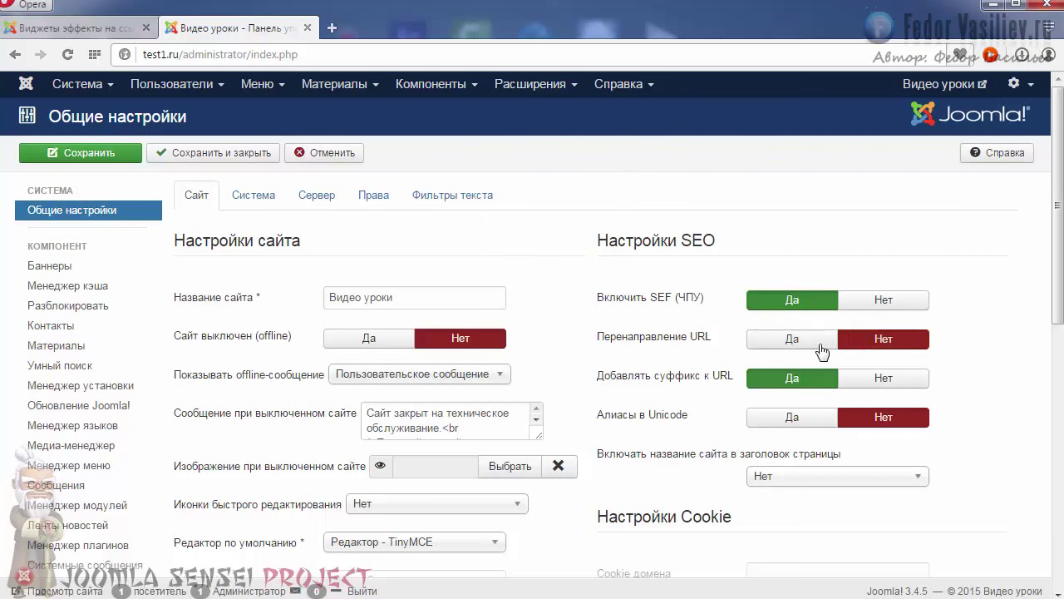
{"action": "left_click", "coordinate": [852, 301]}
{"action": "left_click", "coordinate": [873, 379]}
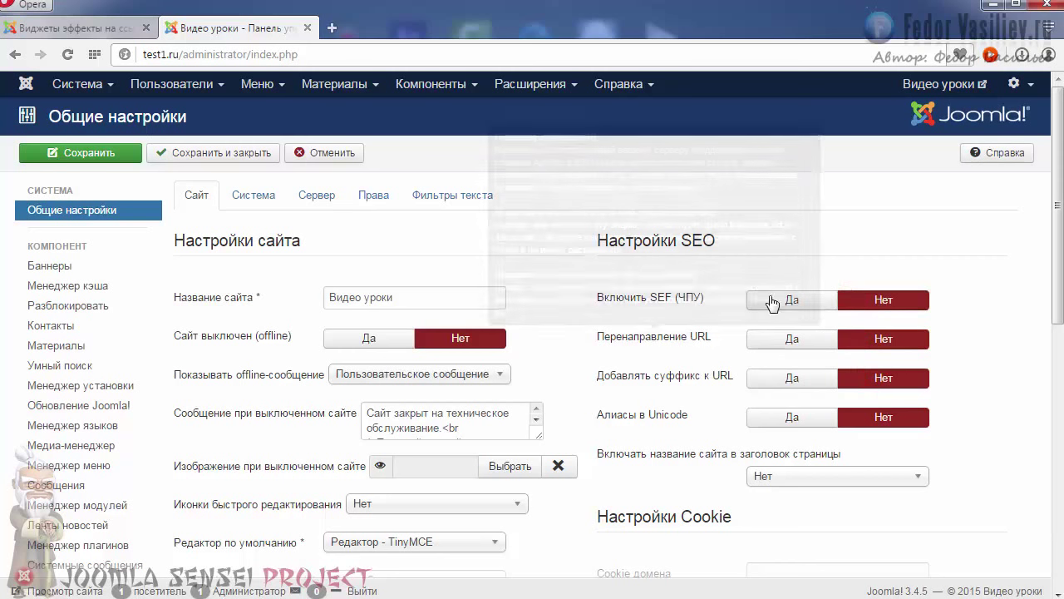
- Review the remaining site settings, then open the Система settings and examine Путь к каталогу логов and the options below it
{"action": "scroll", "coordinate": [625, 300], "scroll_direction": "down", "scroll_amount": 6}
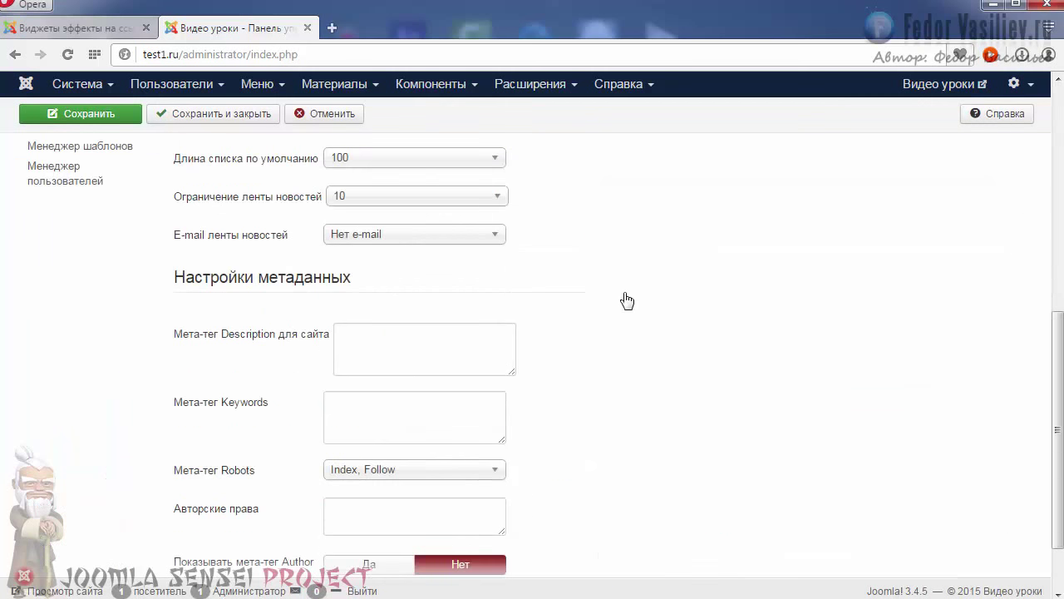
{"action": "scroll", "coordinate": [626, 299], "scroll_direction": "up", "scroll_amount": 6}
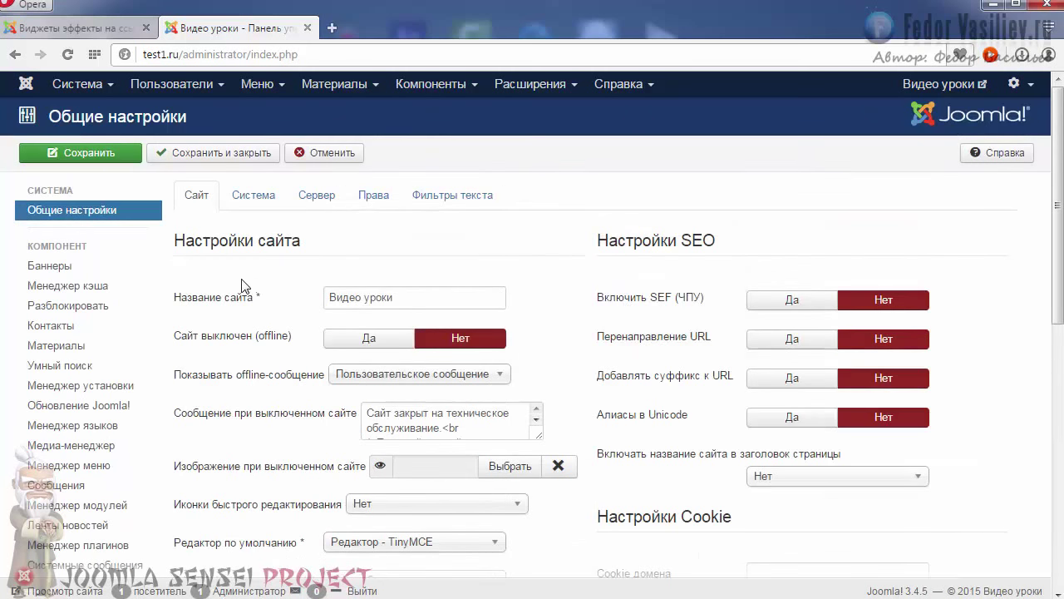
{"action": "left_click", "coordinate": [255, 206]}
{"action": "scroll", "coordinate": [492, 277], "scroll_direction": "down", "scroll_amount": 1}
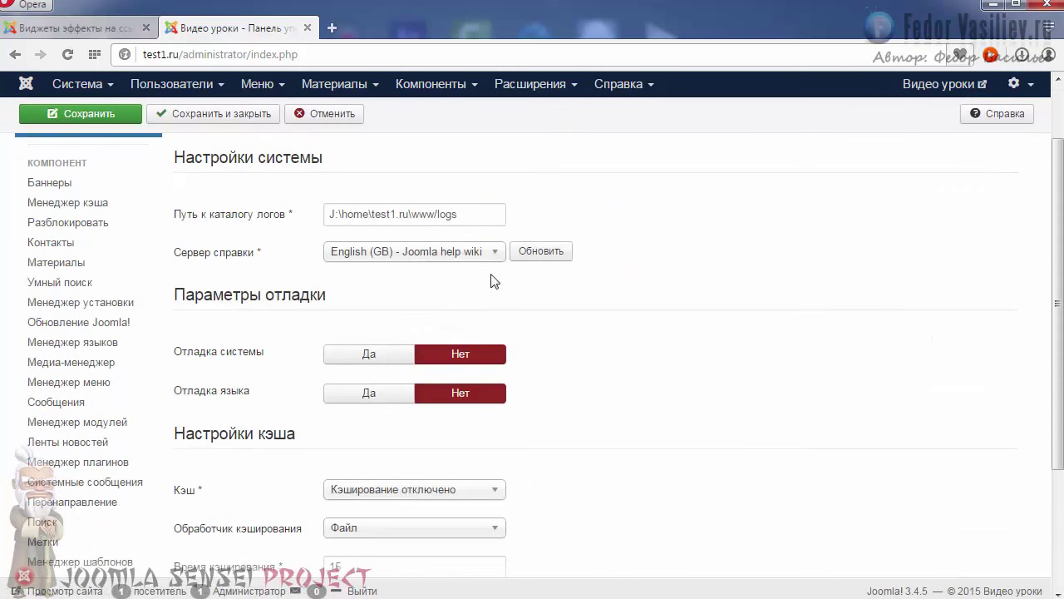
{"action": "left_click_drag", "start_coordinate": [470, 214], "coordinate": [278, 208]}
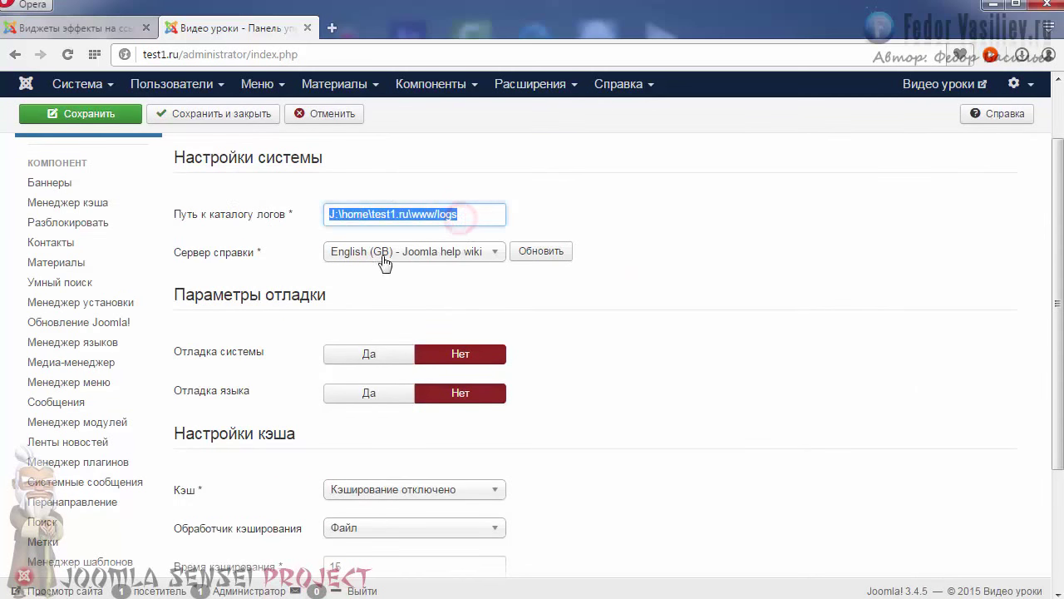
{"action": "left_click", "coordinate": [335, 215]}
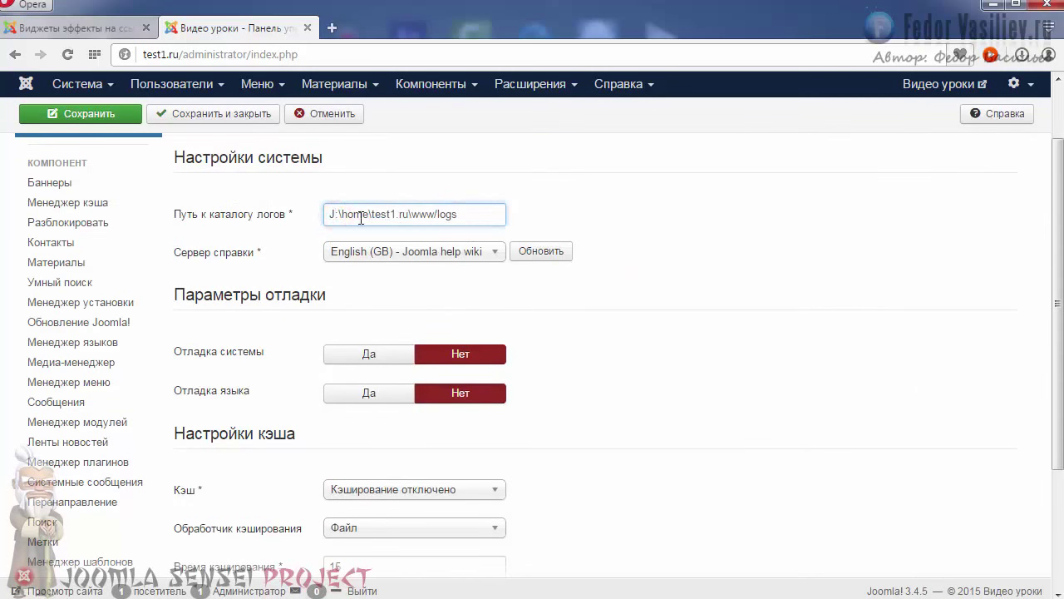
{"action": "scroll", "coordinate": [1047, 347], "scroll_direction": "down", "scroll_amount": 2}
{"action": "scroll", "coordinate": [1045, 365], "scroll_direction": "down", "scroll_amount": 2}
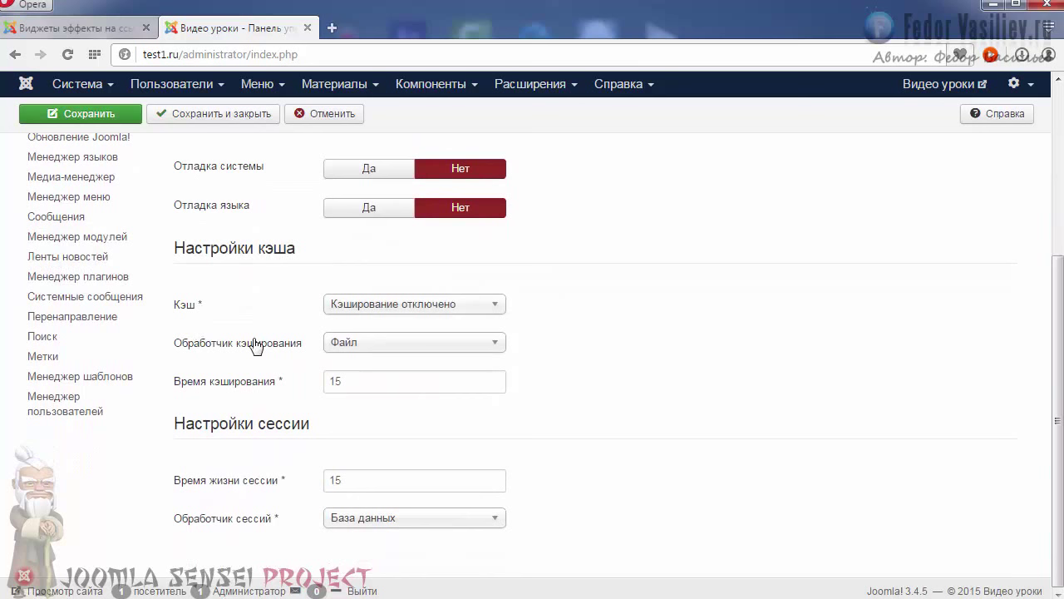
- Examine the caching options available for Кэш in Настройки кэша
{"action": "left_click", "coordinate": [339, 308]}
{"action": "left_click", "coordinate": [339, 306]}
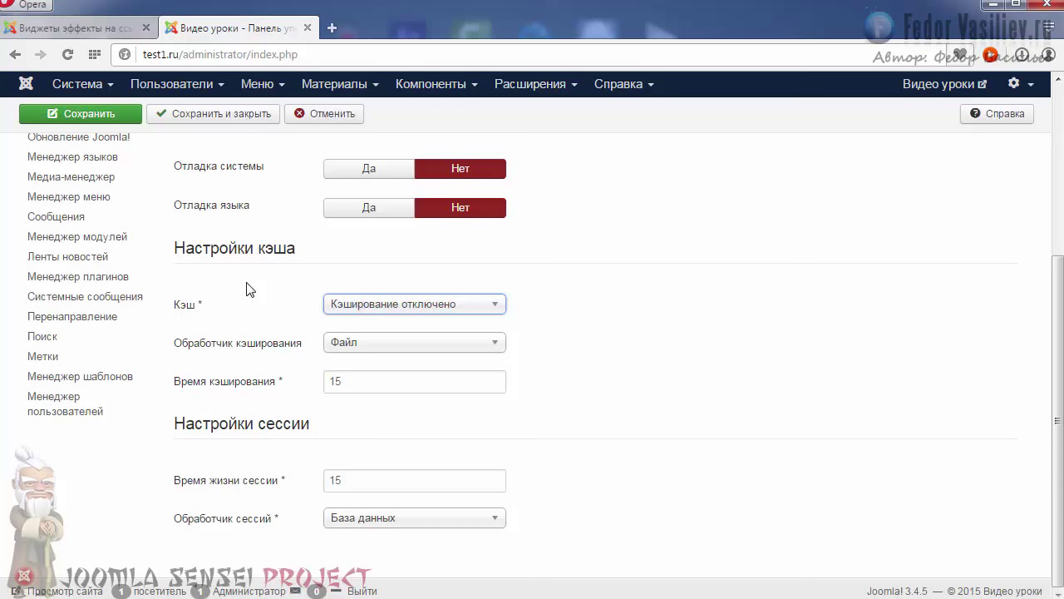
{"action": "left_click", "coordinate": [349, 304]}
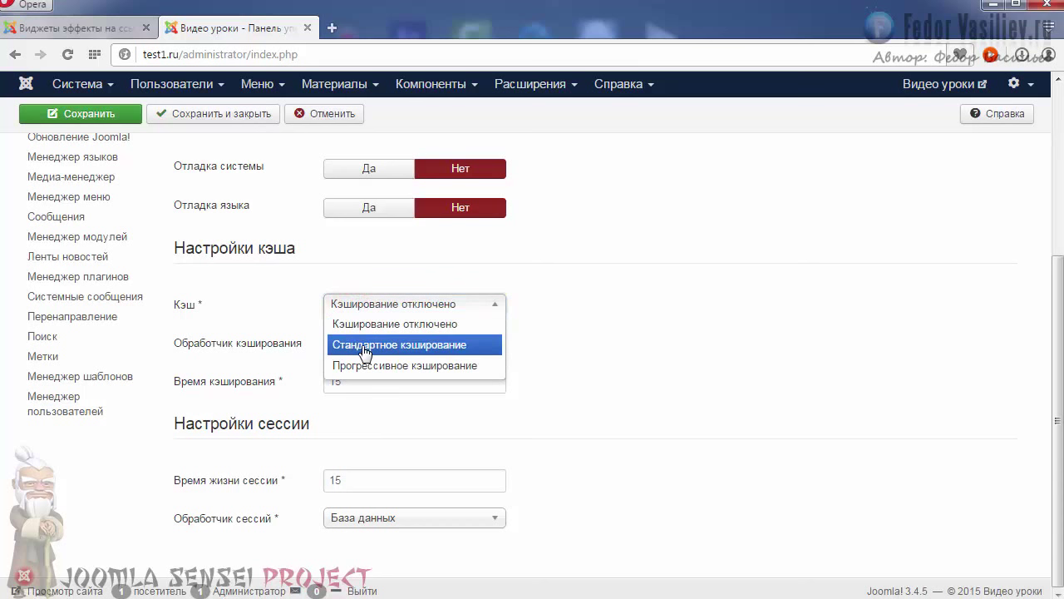
{"action": "left_click", "coordinate": [291, 313]}
- Set Кэш to Прогрессивное кэширование
{"action": "left_click", "coordinate": [335, 303]}
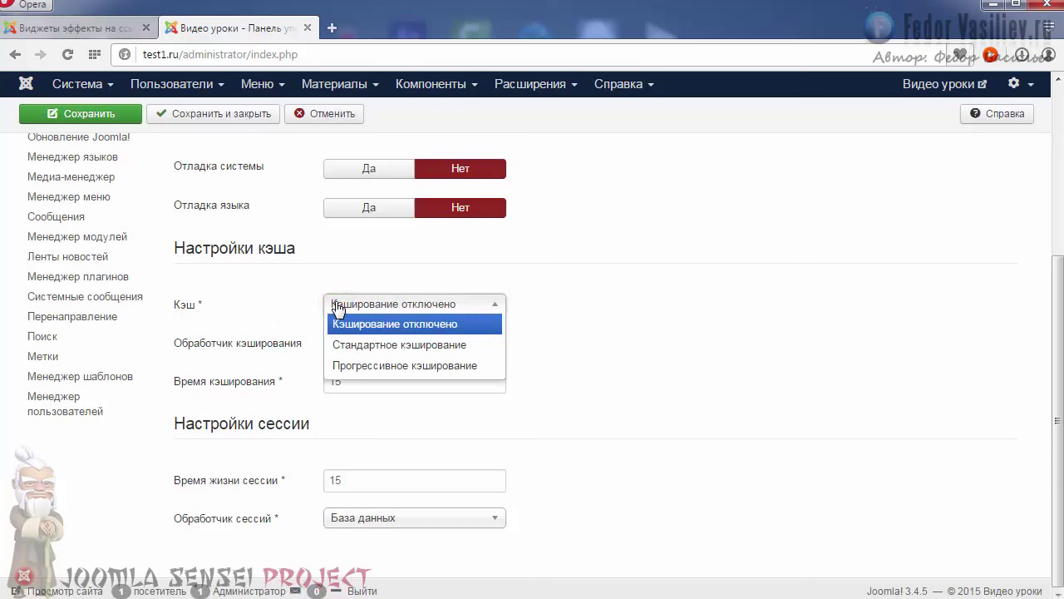
{"action": "left_click", "coordinate": [351, 366]}
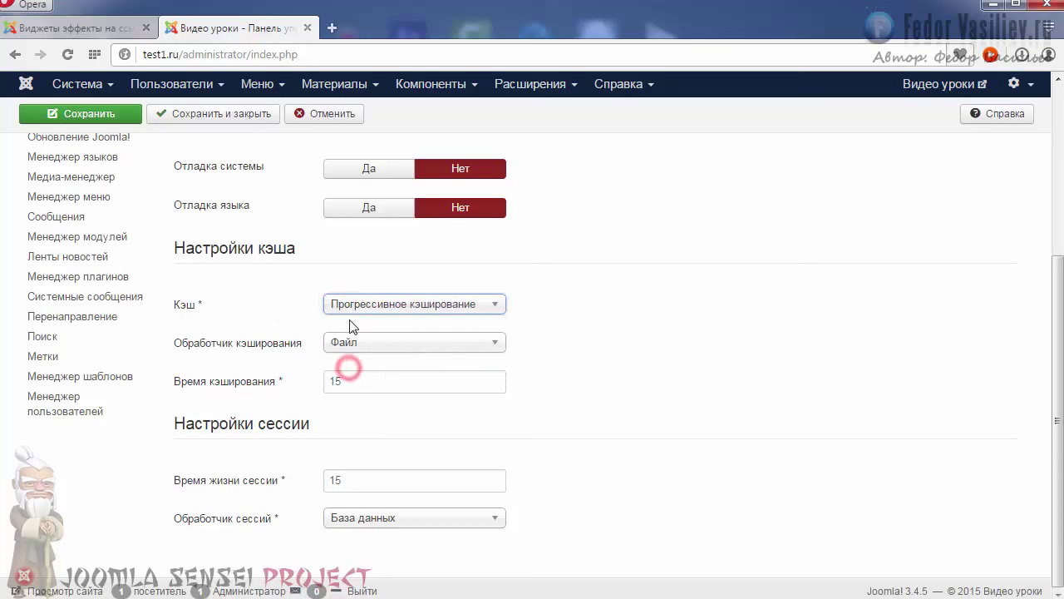
{"action": "left_click", "coordinate": [420, 305]}
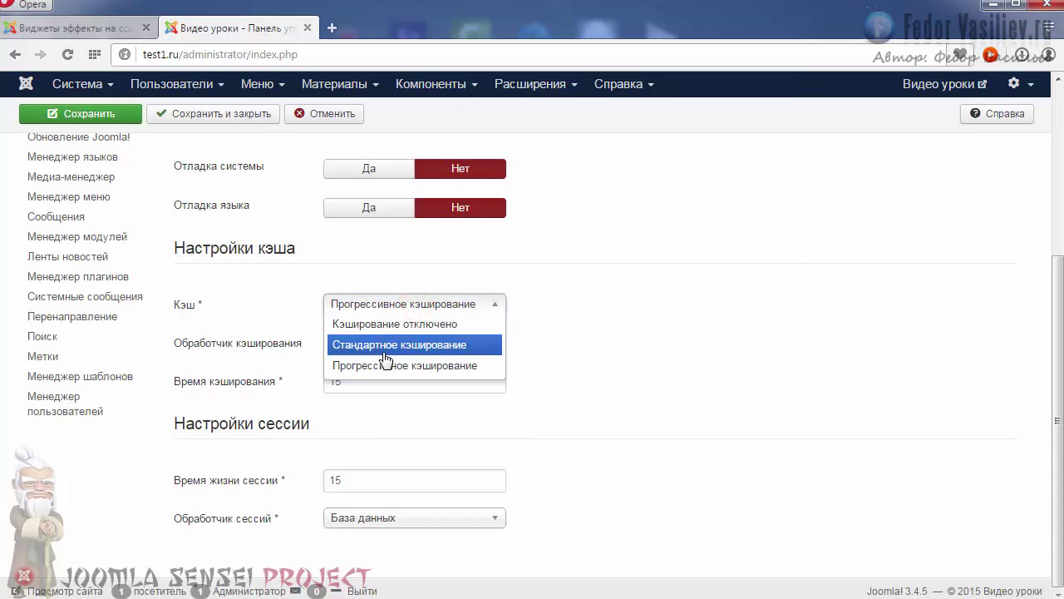
{"action": "left_click", "coordinate": [381, 367]}
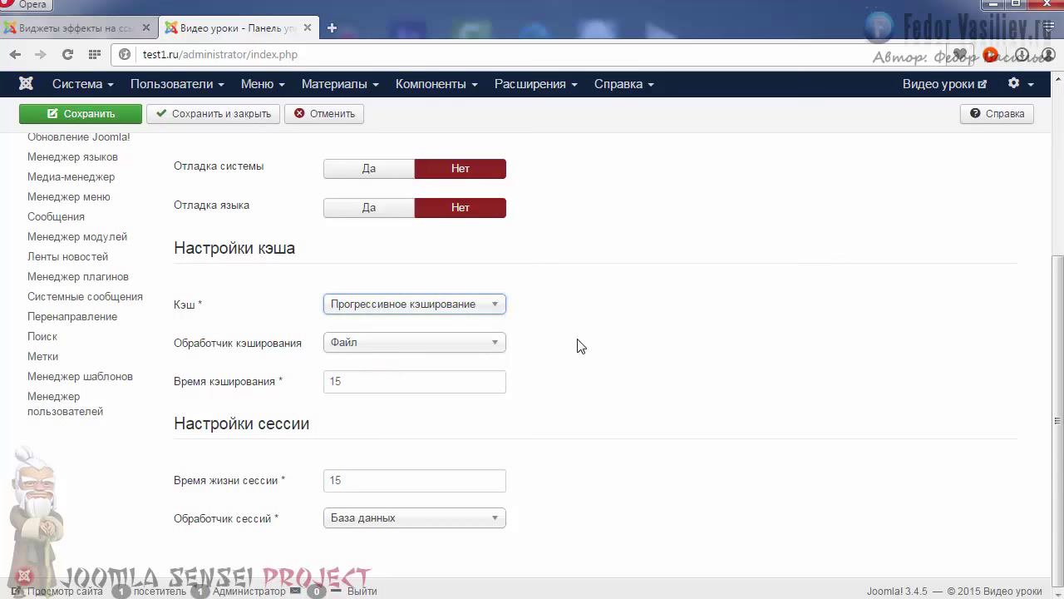
- Set Кэш to Кэширование отключено and view the hint for Время кэширования
{"action": "left_click", "coordinate": [362, 305]}
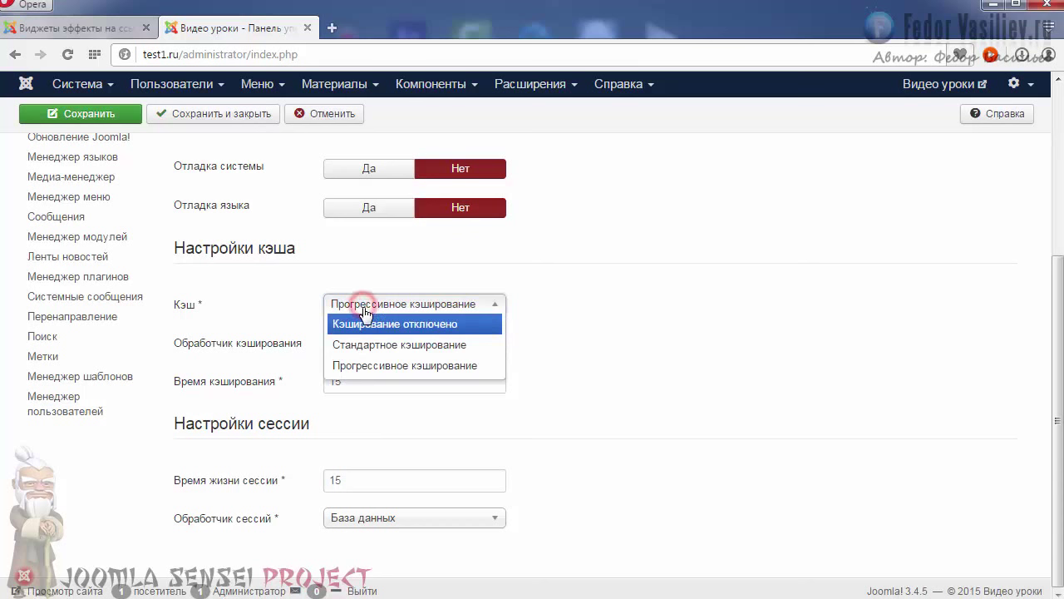
{"action": "left_click", "coordinate": [359, 325]}
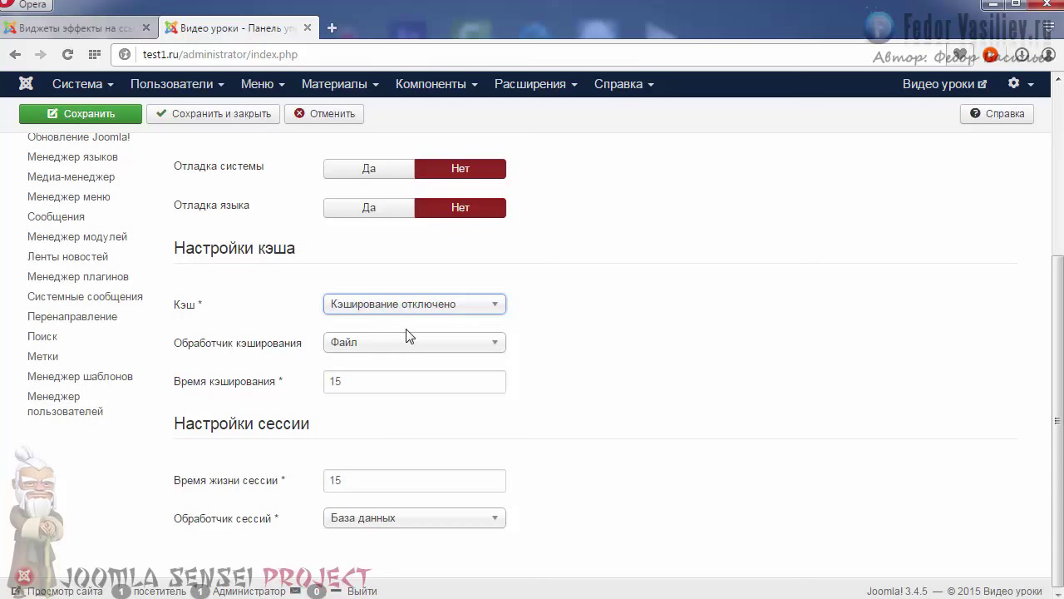
{"action": "mouse_move", "coordinate": [220, 388]}
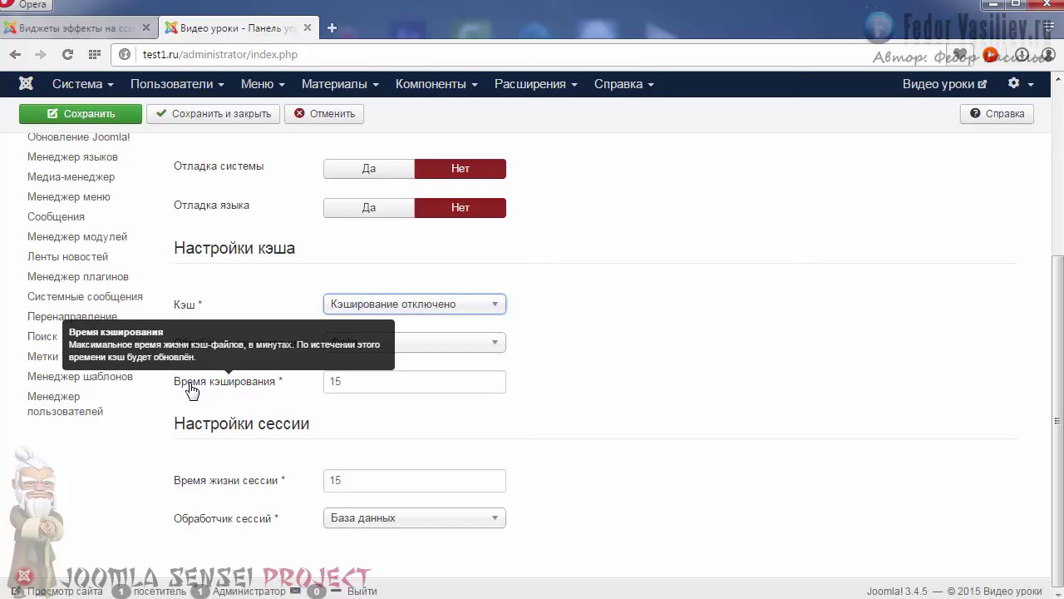
- Examine the Время кэширования value and its hint in Настройки кэша
{"action": "left_click_drag", "start_coordinate": [363, 380], "coordinate": [321, 385]}
{"action": "left_click", "coordinate": [362, 380]}
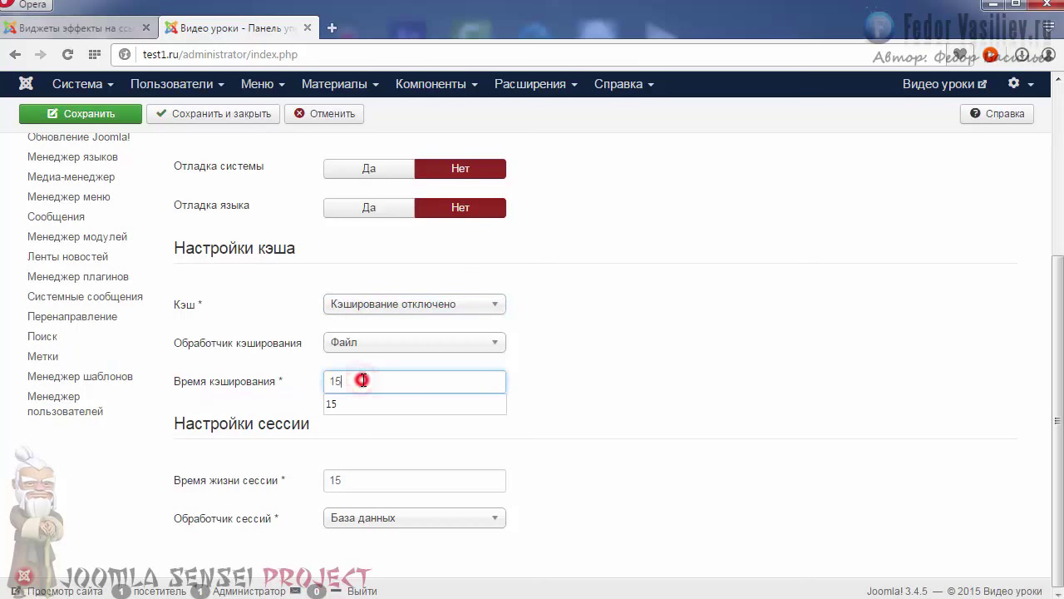
{"action": "left_click", "coordinate": [511, 373]}
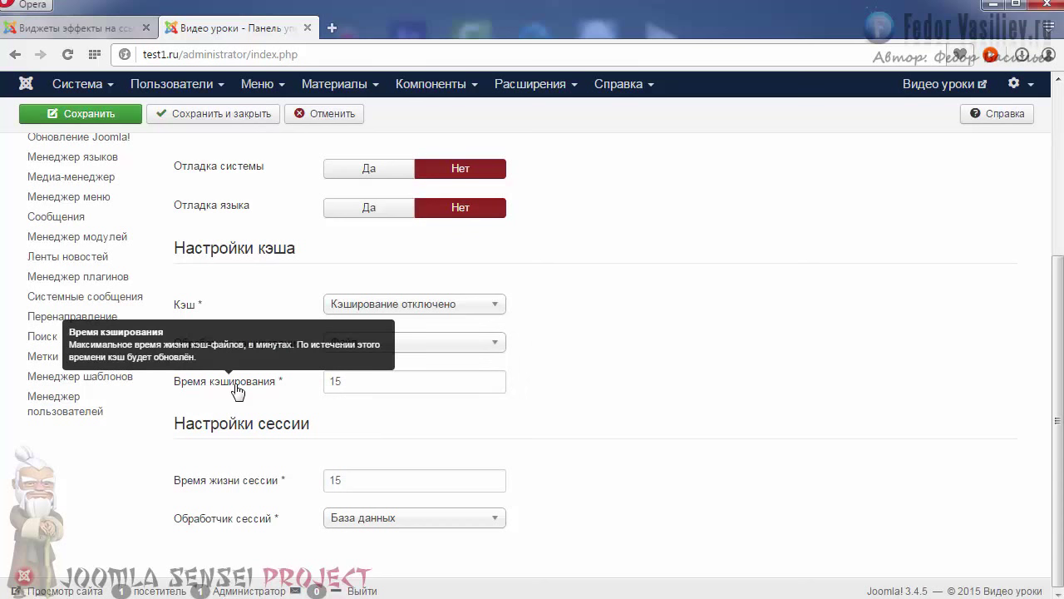
{"action": "left_click_drag", "start_coordinate": [341, 378], "coordinate": [291, 383]}
{"action": "left_click", "coordinate": [345, 376]}
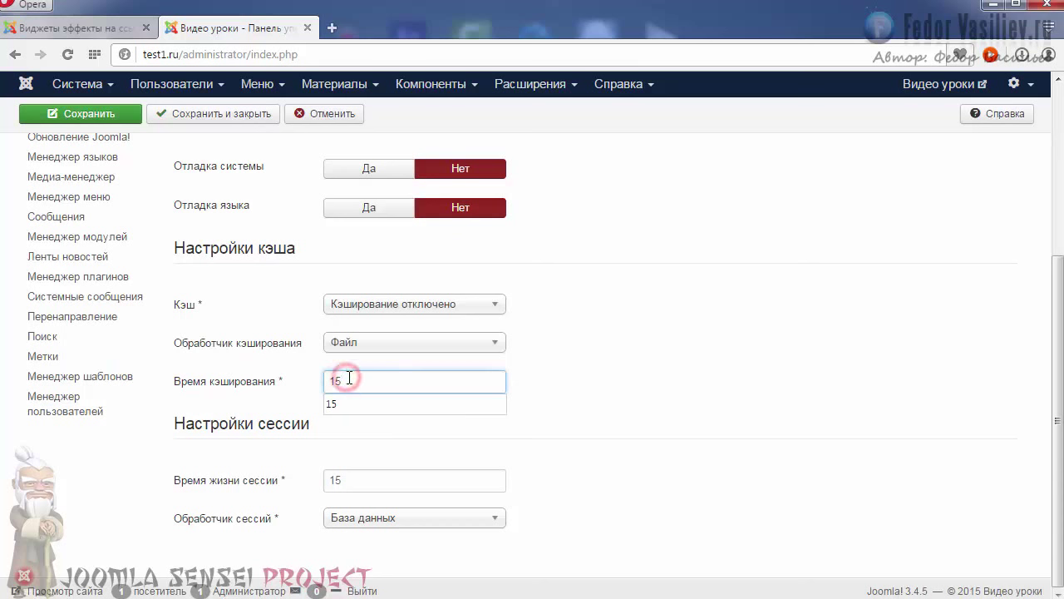
{"action": "left_click", "coordinate": [370, 359]}
{"action": "double_click", "coordinate": [356, 380]}
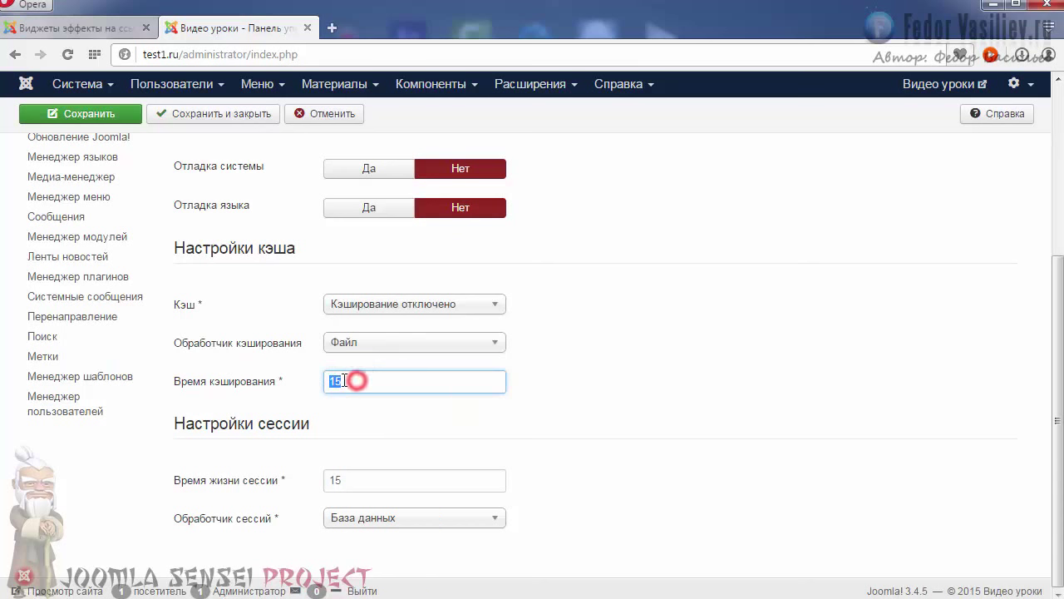
{"action": "left_click", "coordinate": [352, 378]}
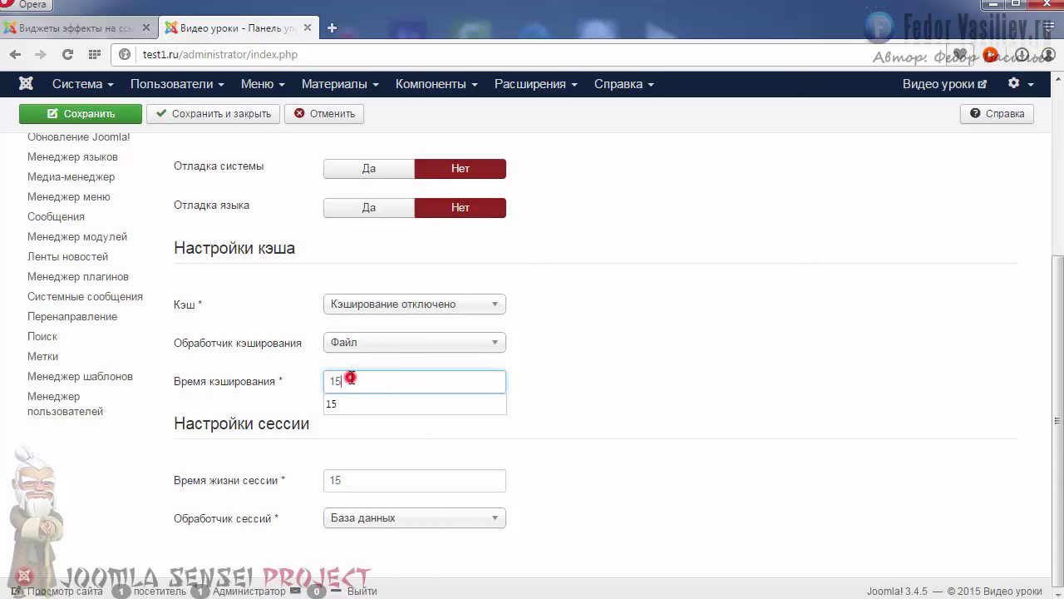
{"action": "left_click", "coordinate": [525, 360]}
{"action": "left_click", "coordinate": [354, 379]}
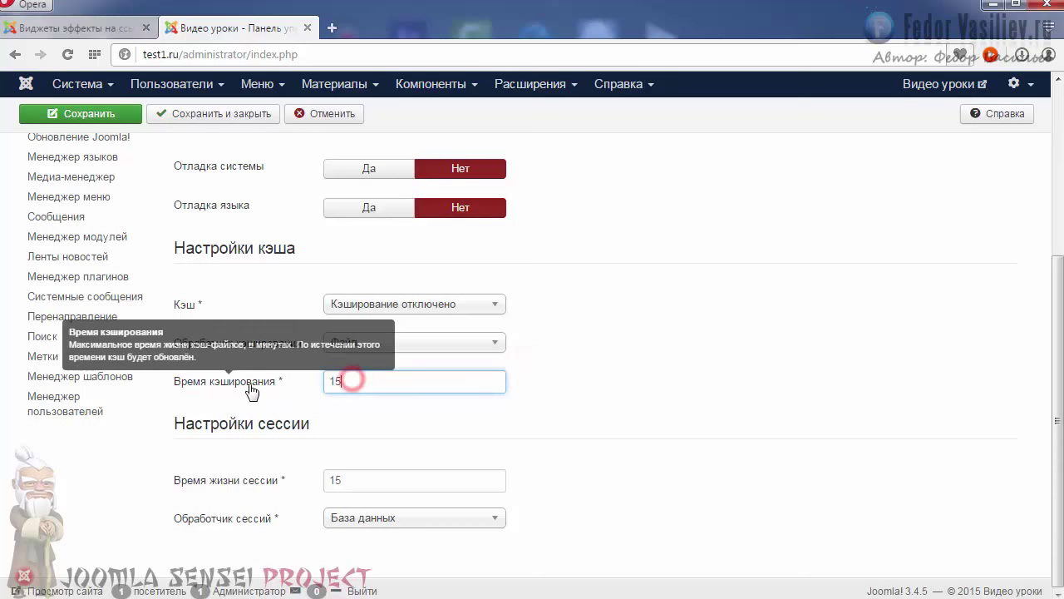
{"action": "left_click", "coordinate": [353, 378]}
{"action": "double_click", "coordinate": [376, 379]}
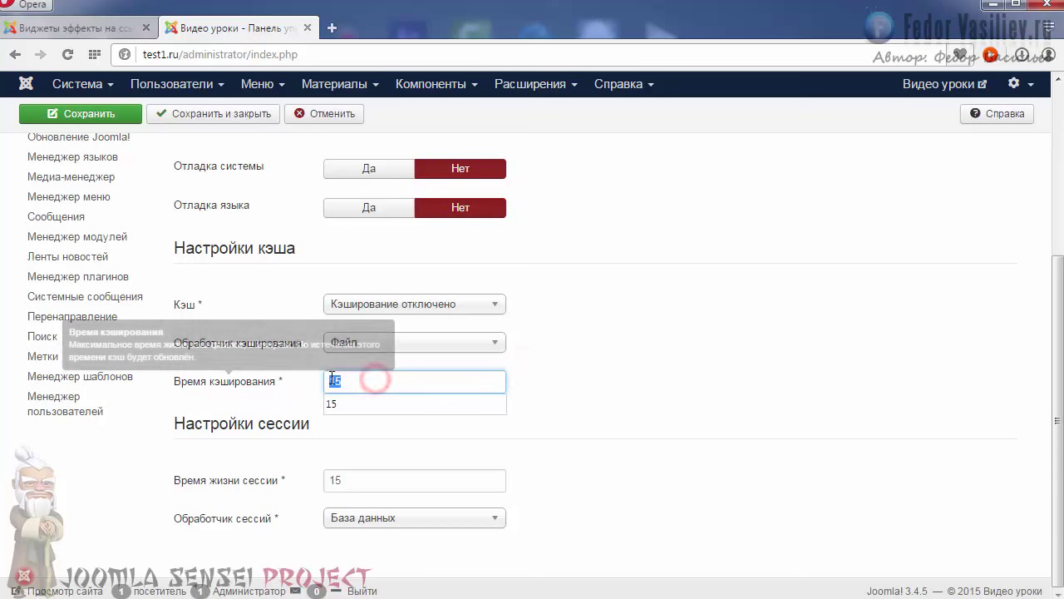
- Check the options and hint for Обработчик кэширования, keeping Файл selected
{"action": "left_click", "coordinate": [427, 341]}
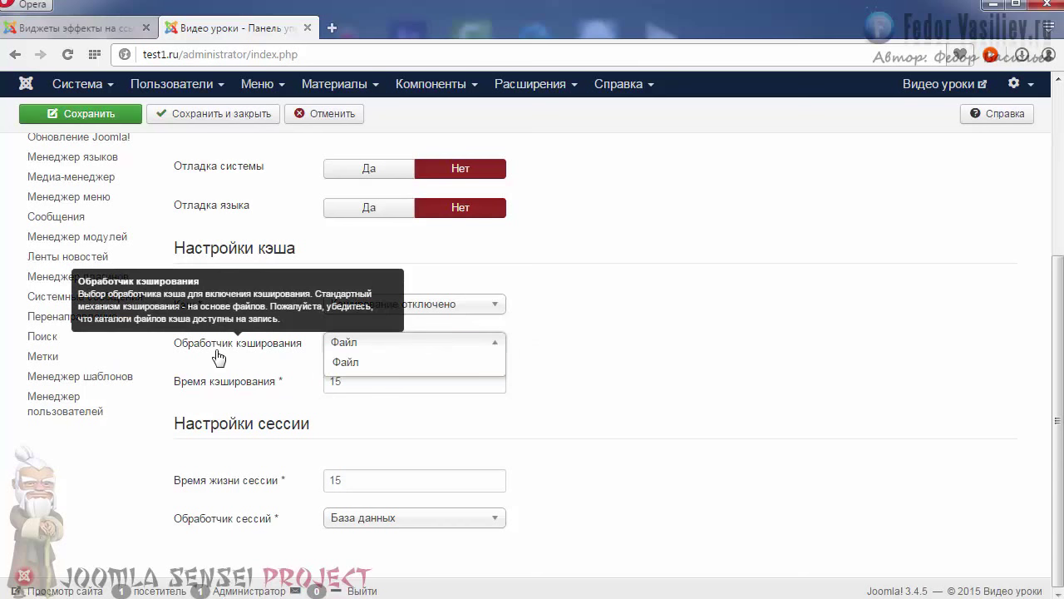
{"action": "left_click", "coordinate": [361, 361]}
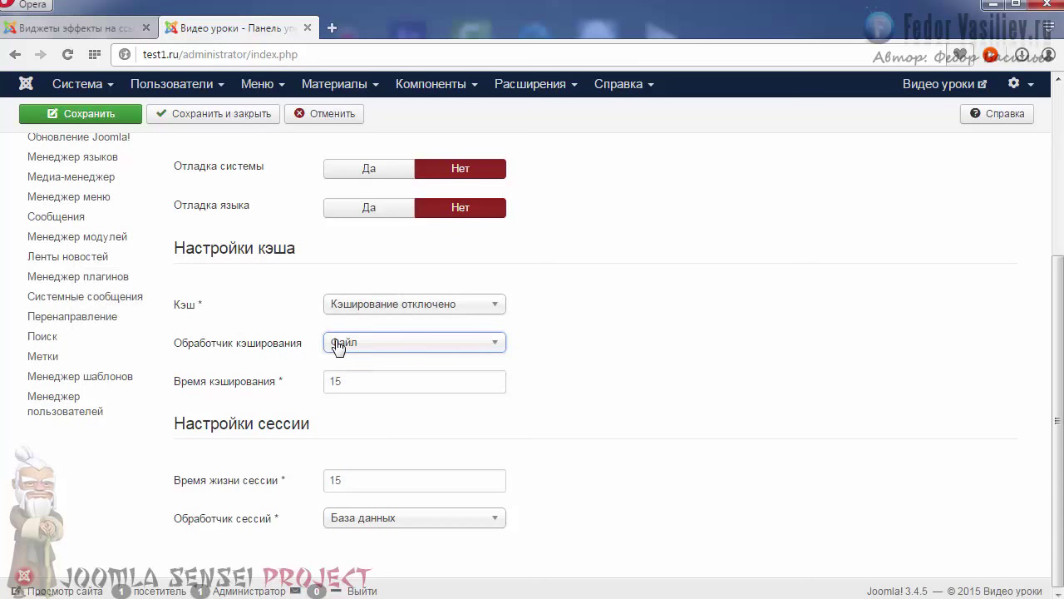
{"action": "left_click", "coordinate": [338, 344]}
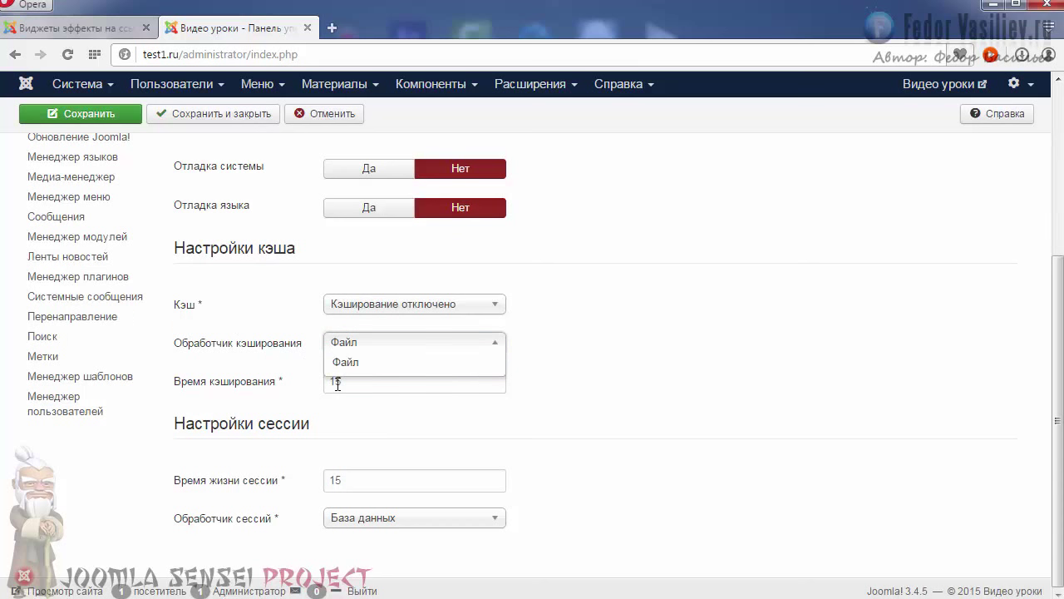
{"action": "left_click", "coordinate": [347, 364]}
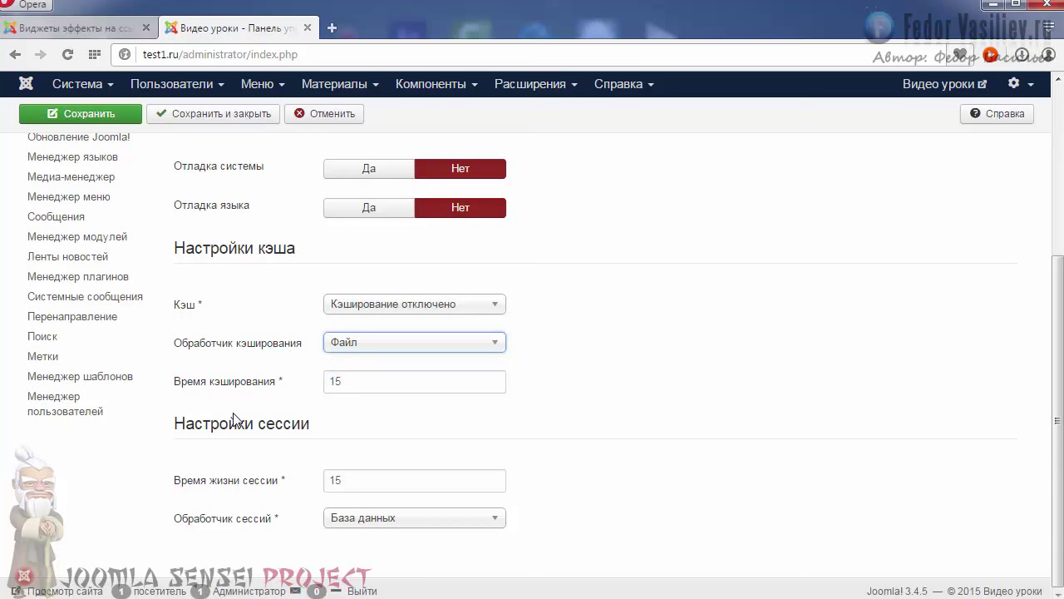
- Examine the Время жизни сессии value in Настройки сессии, briefly checking the other open browser page
{"action": "left_click", "coordinate": [358, 480]}
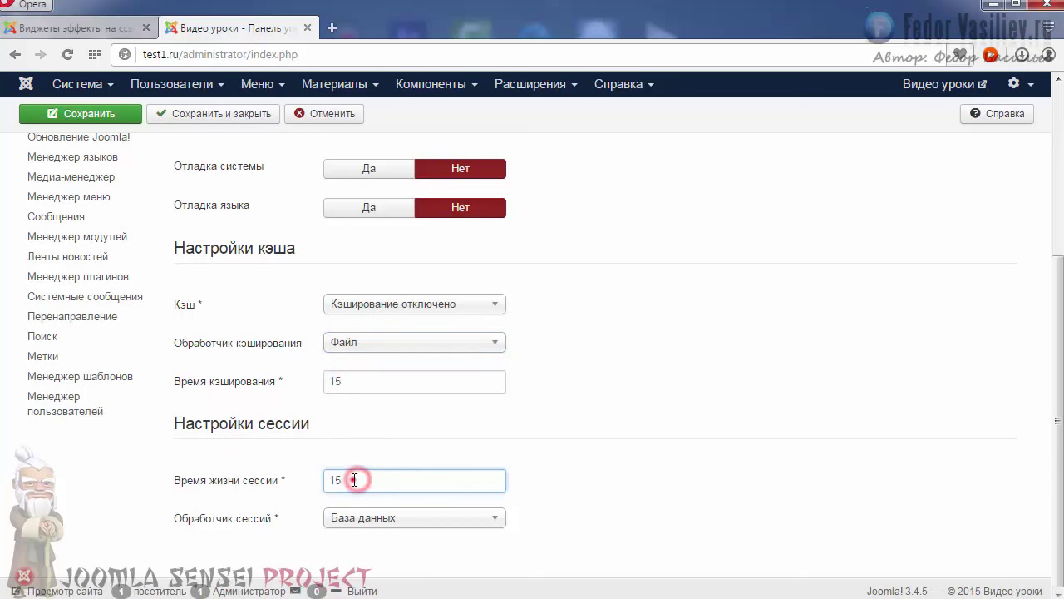
{"action": "double_click", "coordinate": [359, 480]}
{"action": "left_click", "coordinate": [359, 480]}
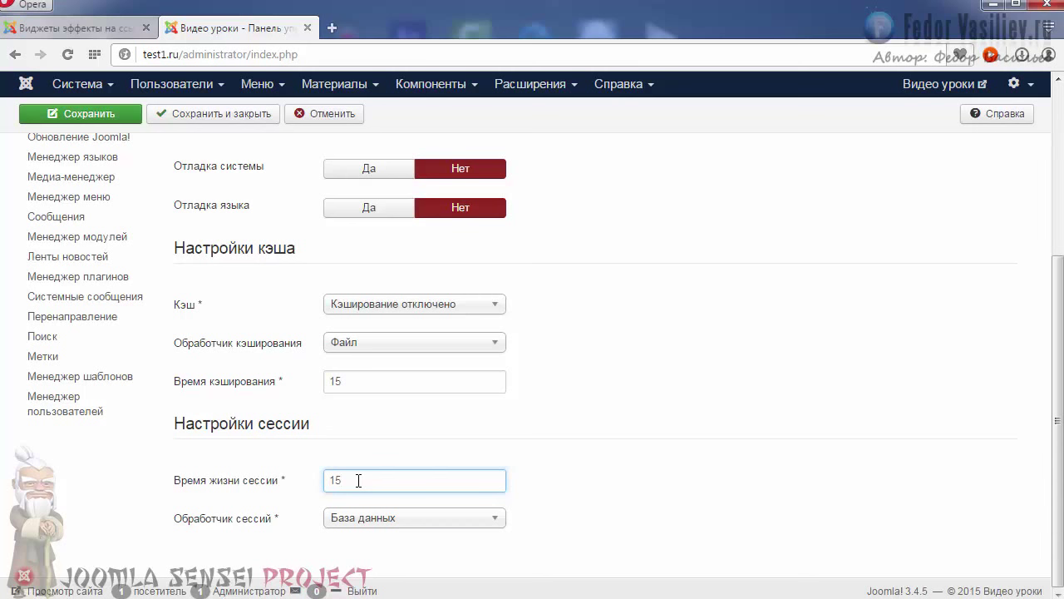
{"action": "left_click", "coordinate": [107, 28]}
{"action": "left_click", "coordinate": [188, 26]}
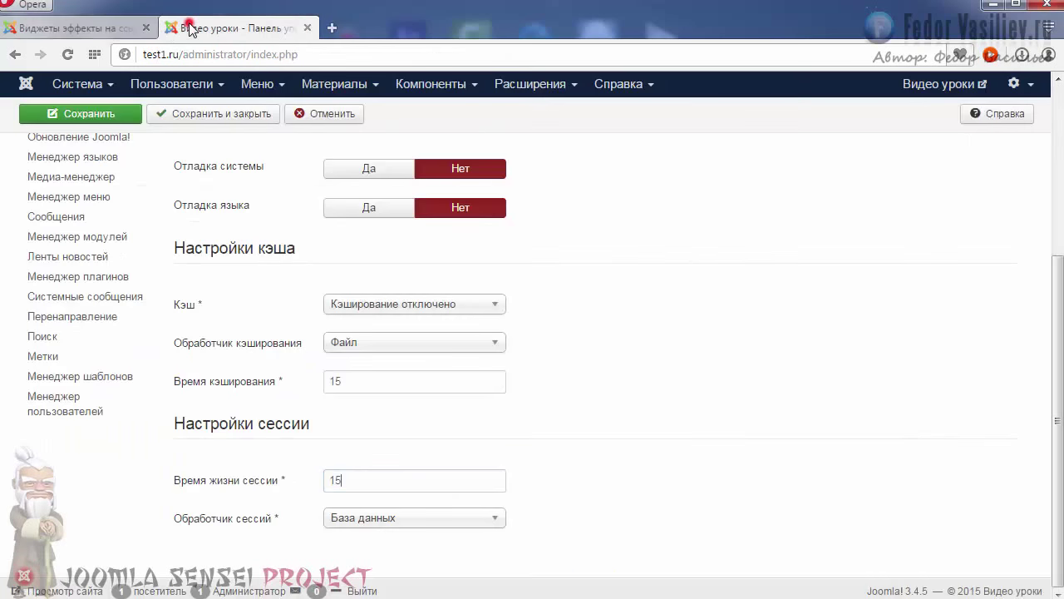
{"action": "left_click", "coordinate": [356, 480]}
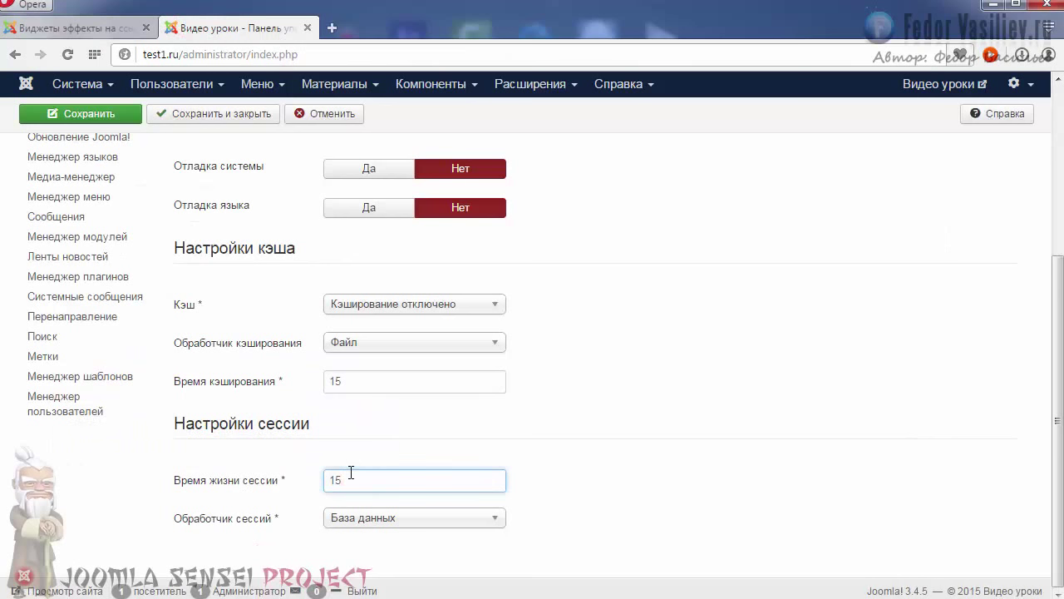
{"action": "scroll", "coordinate": [303, 428], "scroll_direction": "up", "scroll_amount": 1}
{"action": "scroll", "coordinate": [316, 436], "scroll_direction": "down", "scroll_amount": 1}
{"action": "left_click", "coordinate": [370, 476]}
{"action": "left_click_drag", "start_coordinate": [358, 476], "coordinate": [329, 479]}
{"action": "left_click", "coordinate": [345, 479]}
- Open the Сервер settings and view the hint for Gzip-сжатие страниц
{"action": "scroll", "coordinate": [347, 479], "scroll_direction": "up", "scroll_amount": 5}
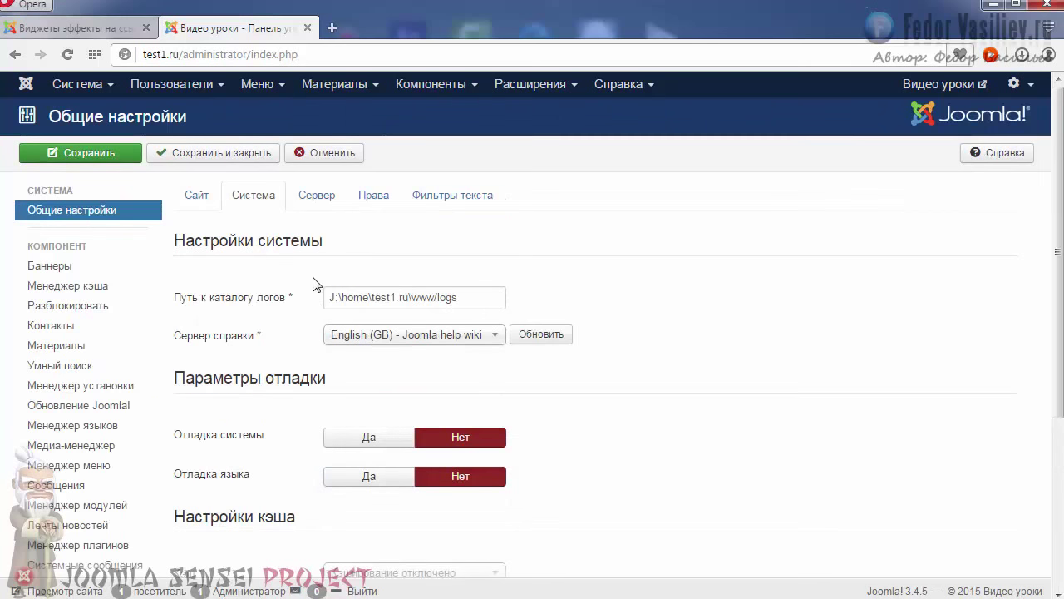
{"action": "left_click", "coordinate": [317, 197]}
{"action": "scroll", "coordinate": [329, 220], "scroll_direction": "down", "scroll_amount": 1}
{"action": "mouse_move", "coordinate": [270, 265]}
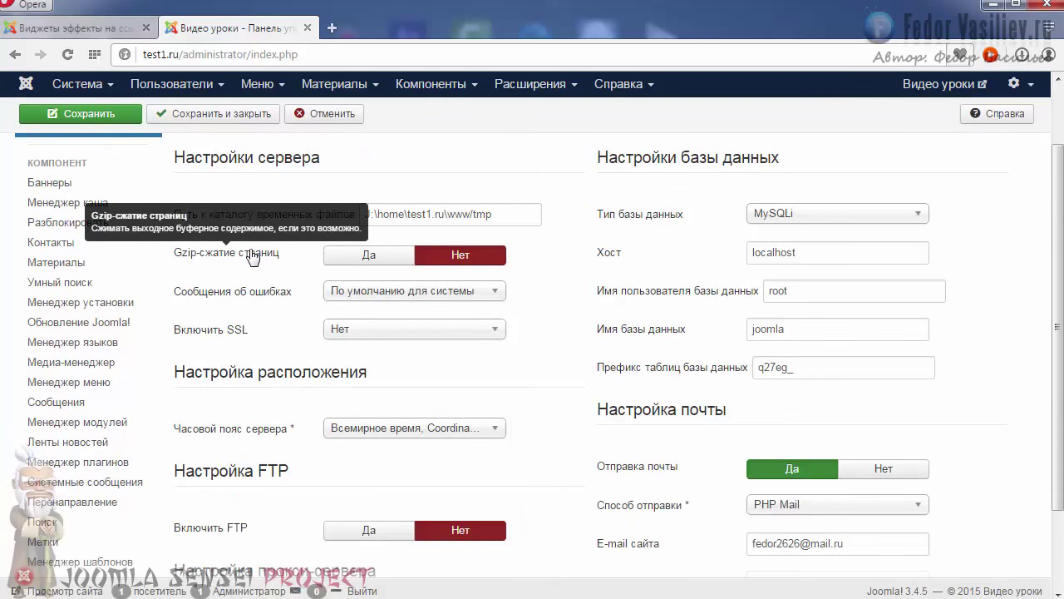
- Try setting Gzip-сжатие страниц to Да, review its hint, and return it to Нет
{"action": "left_click", "coordinate": [351, 255]}
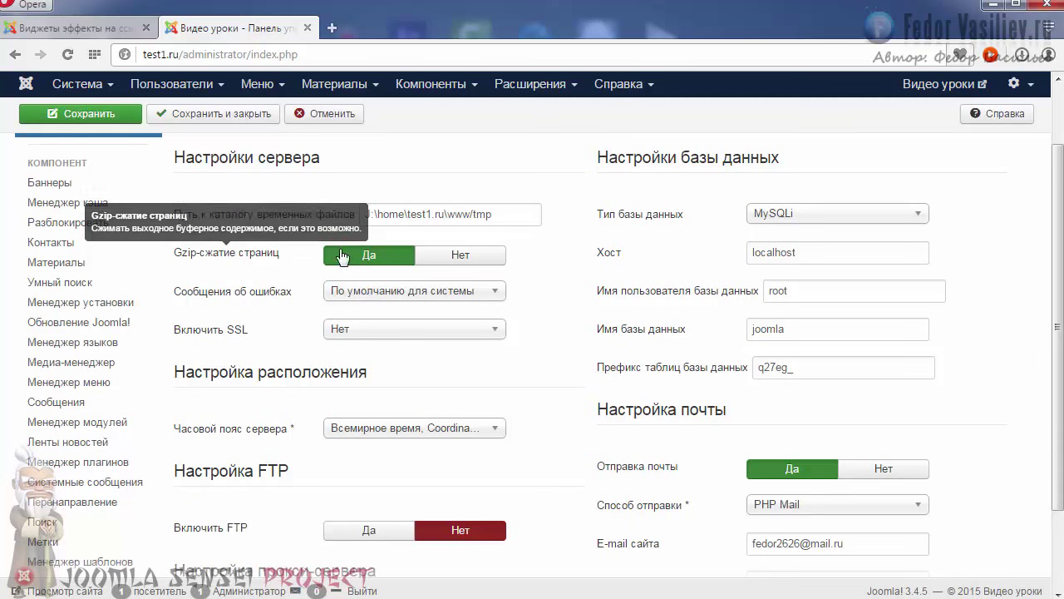
{"action": "mouse_move", "coordinate": [204, 256]}
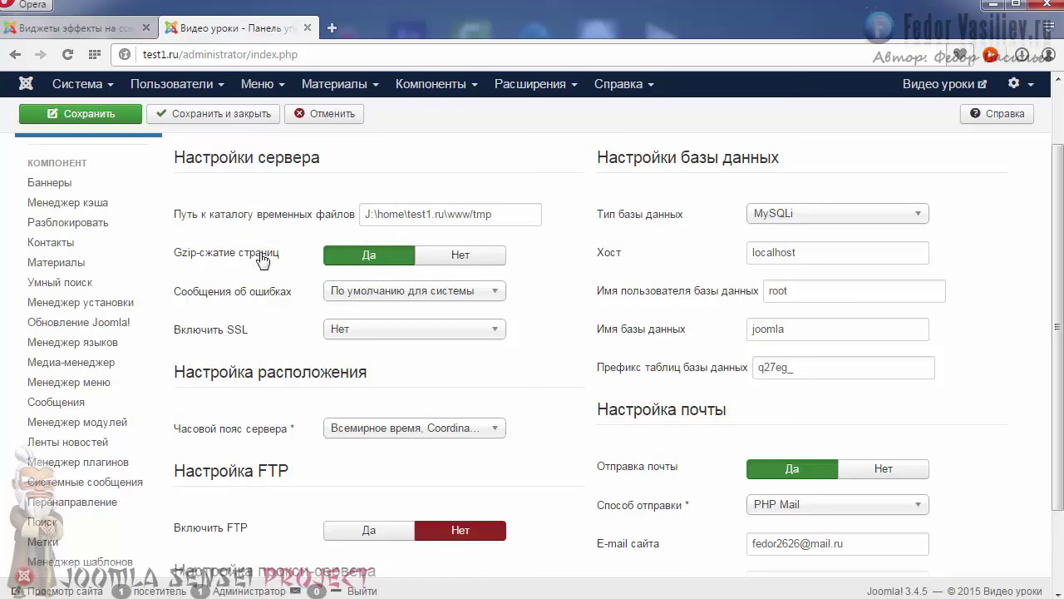
{"action": "left_click", "coordinate": [450, 252]}
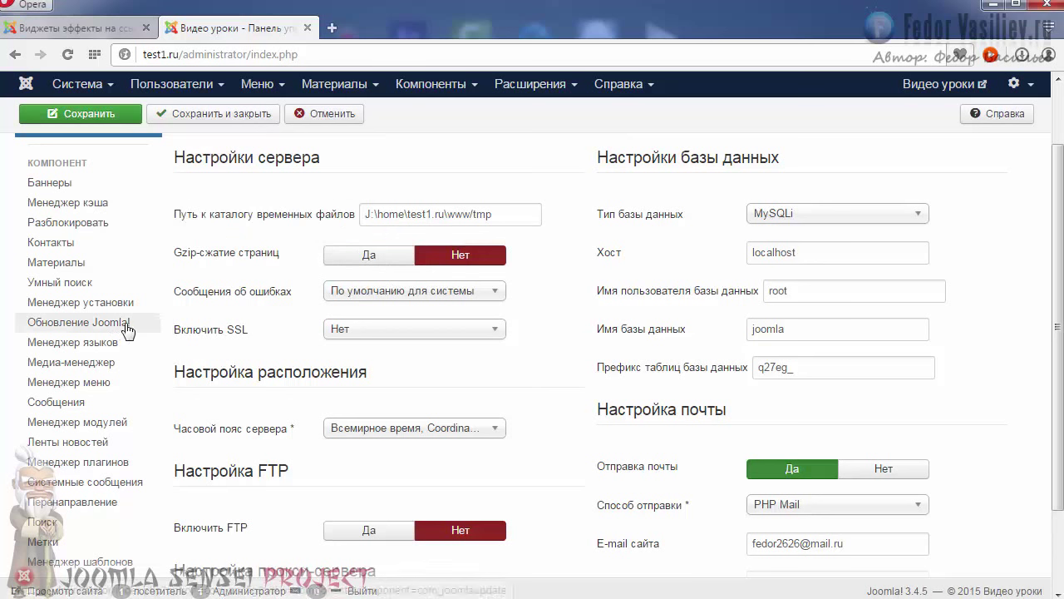
- Review the remaining server settings and the options in Настройки базы данных
{"action": "mouse_move", "coordinate": [234, 285]}
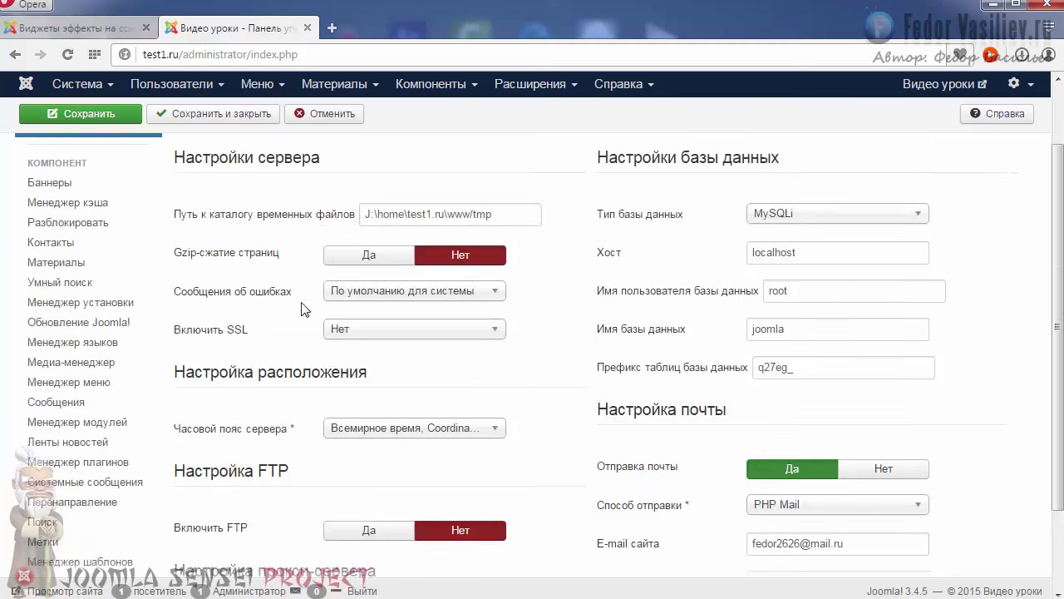
{"action": "scroll", "coordinate": [359, 445], "scroll_direction": "down", "scroll_amount": 2}
{"action": "scroll", "coordinate": [385, 415], "scroll_direction": "up", "scroll_amount": 3}
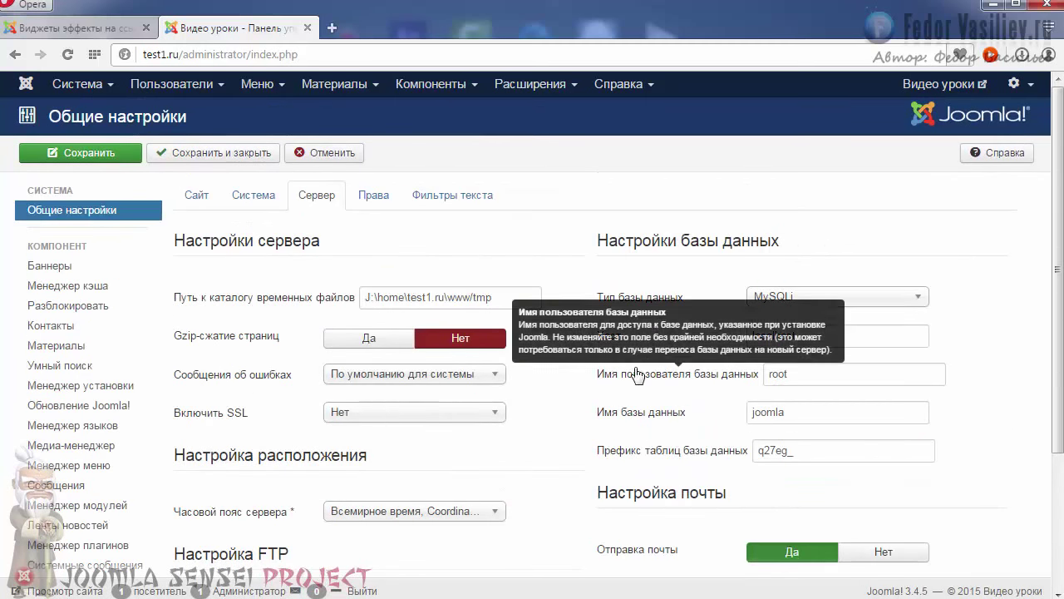
{"action": "left_click_drag", "start_coordinate": [610, 241], "coordinate": [779, 239]}
{"action": "scroll", "coordinate": [672, 223], "scroll_direction": "down", "scroll_amount": 3}
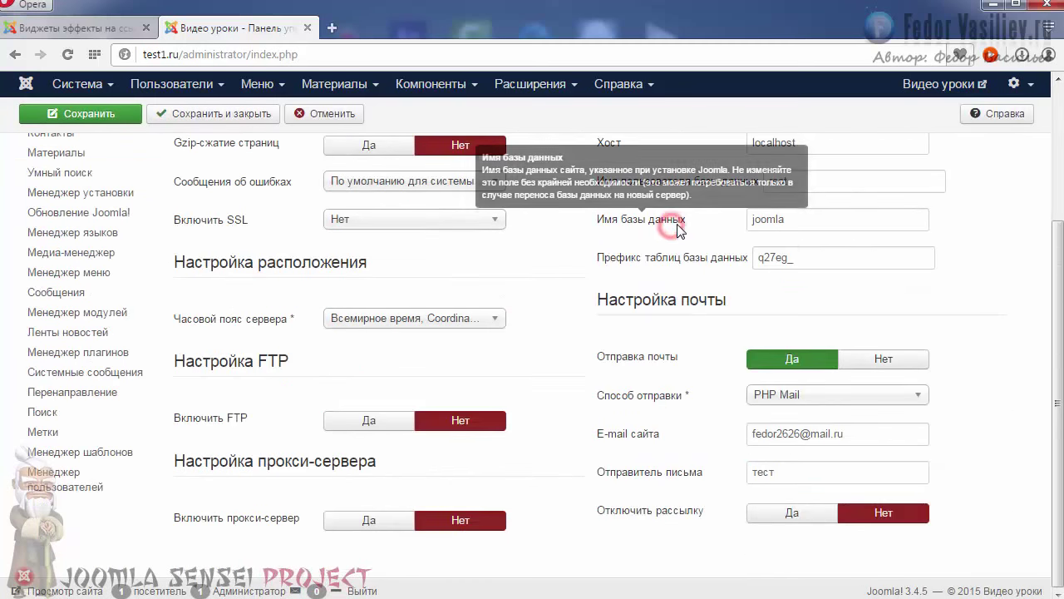
- Examine the Настройка почты options, including Отправка почты, E-mail сайта and the hint for Отправитель письма
{"action": "mouse_move", "coordinate": [702, 486]}
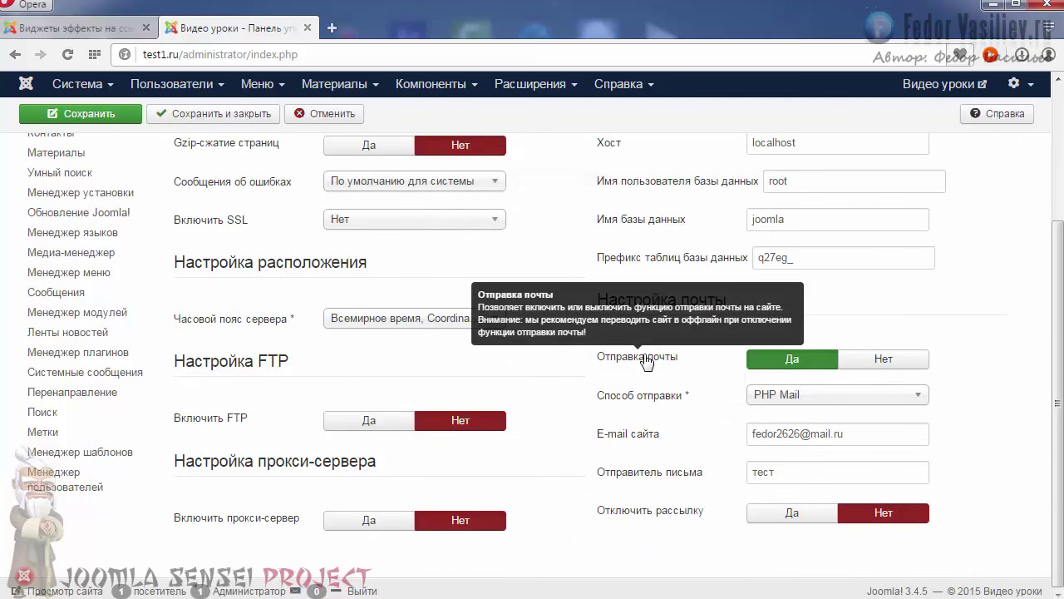
{"action": "left_click", "coordinate": [858, 433]}
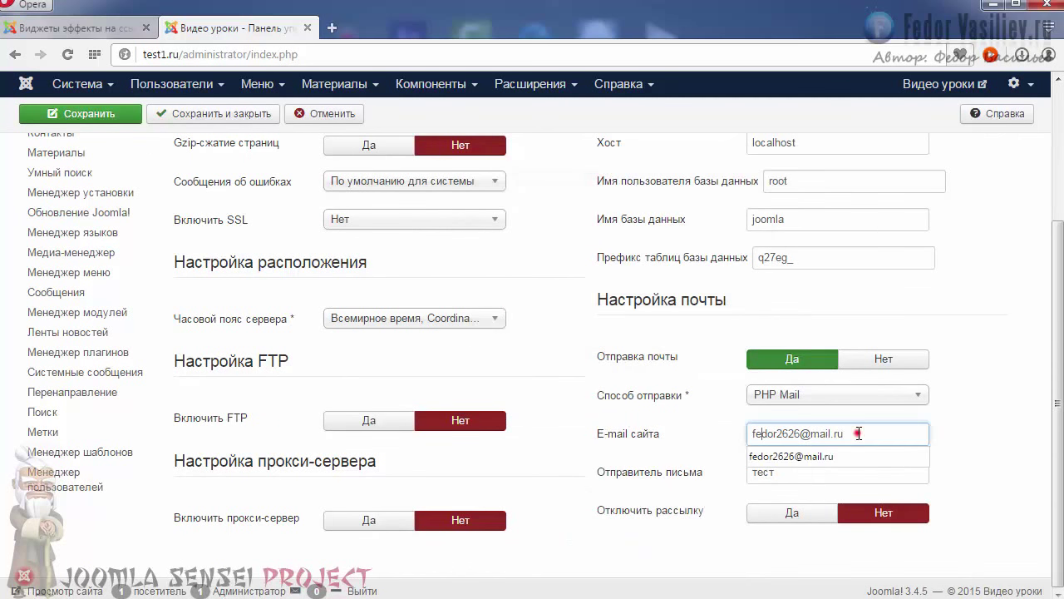
{"action": "left_click", "coordinate": [720, 433]}
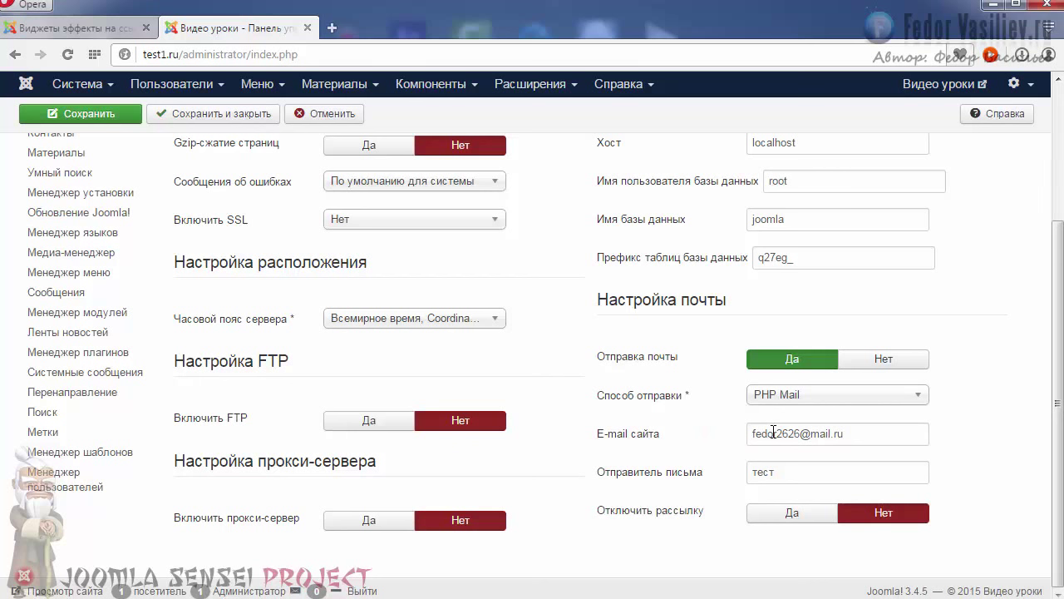
{"action": "mouse_move", "coordinate": [630, 481]}
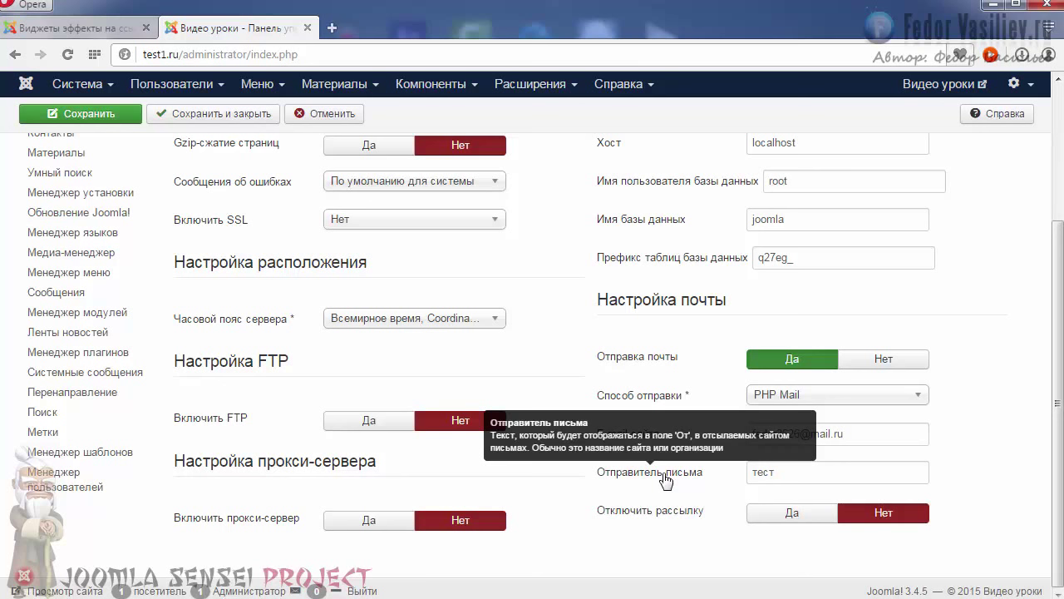
{"action": "double_click", "coordinate": [790, 472]}
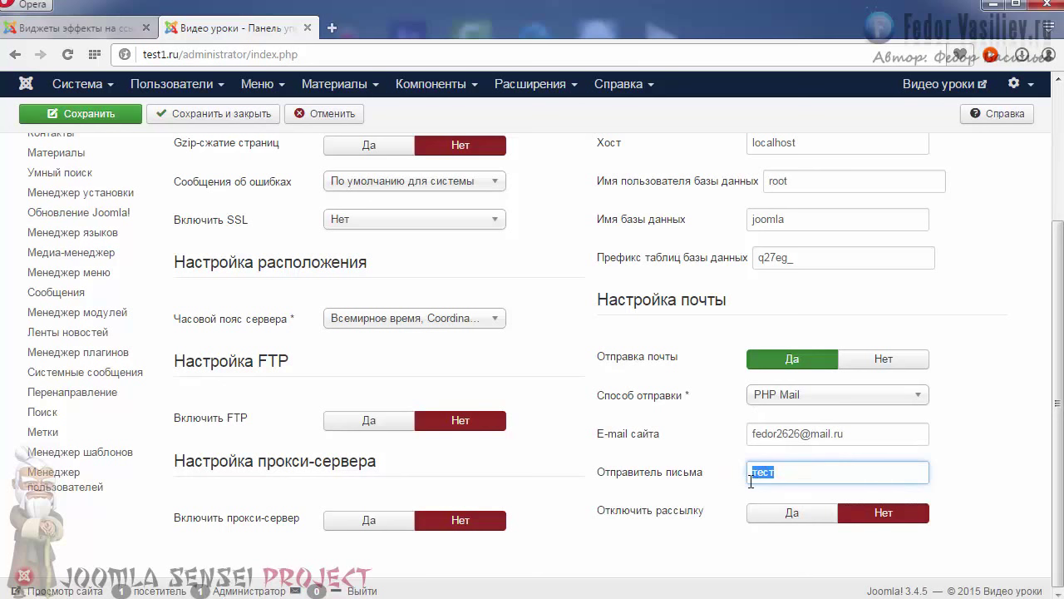
{"action": "mouse_move", "coordinate": [673, 480]}
{"action": "left_click", "coordinate": [755, 473]}
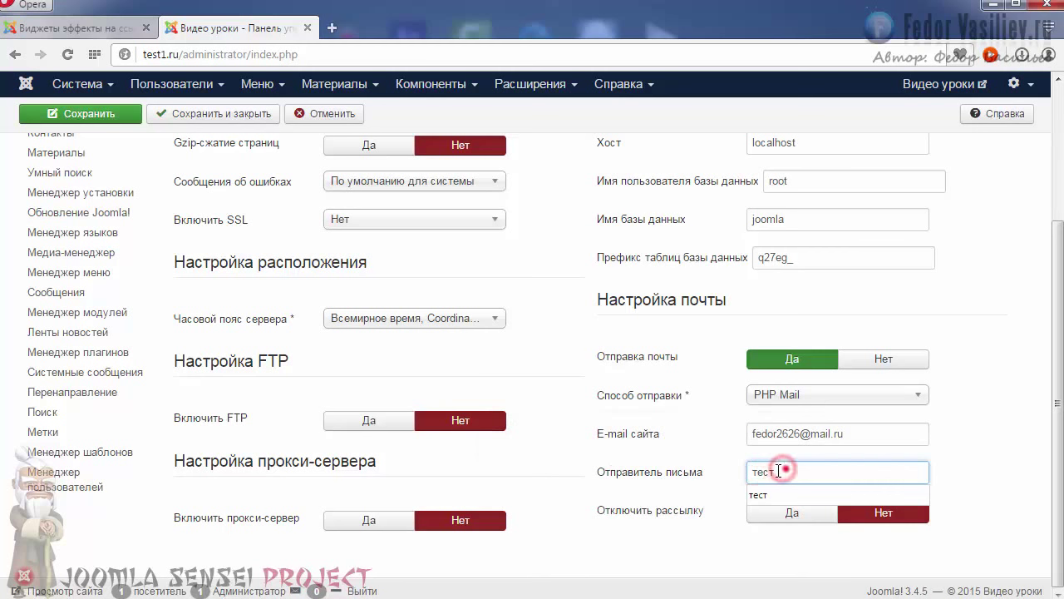
{"action": "left_click_drag", "start_coordinate": [775, 472], "coordinate": [729, 480]}
{"action": "scroll", "coordinate": [728, 482], "scroll_direction": "up", "scroll_amount": 1}
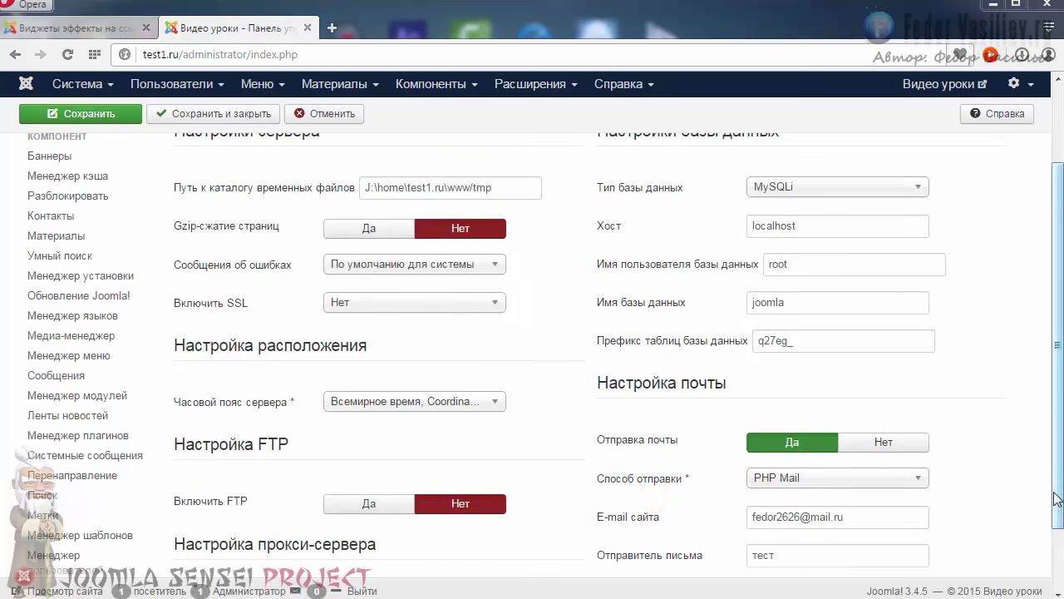
{"action": "left_click_drag", "start_coordinate": [1057, 497], "coordinate": [1021, 368]}
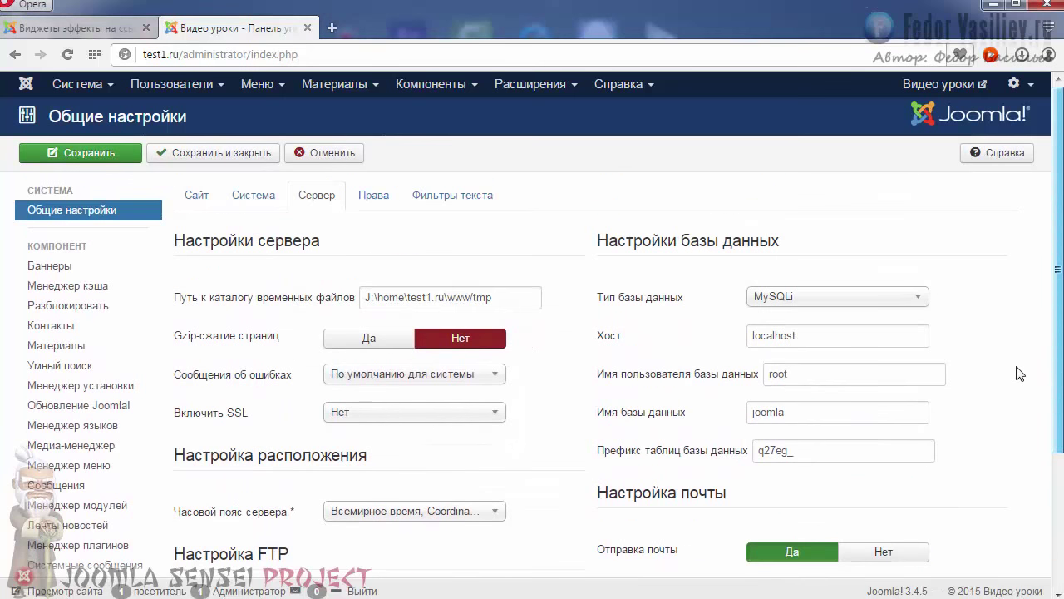